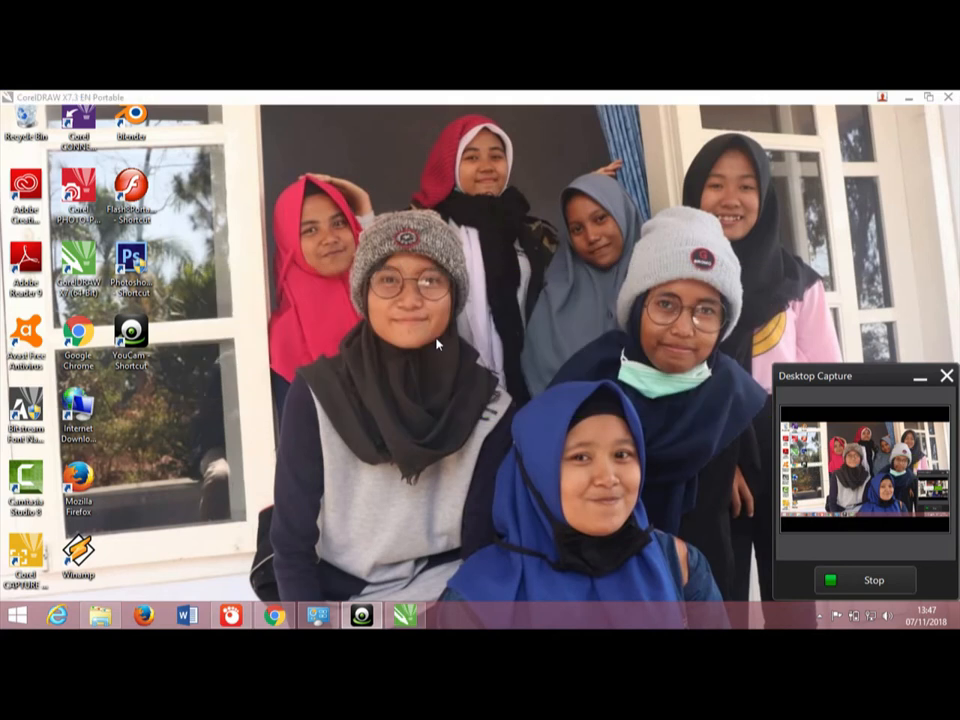
# - Create a new one-page CMYK document, 2000 px wide and 1500 px high, at 72 dpi
pyautogui.hotkey('ctrl', 'n')
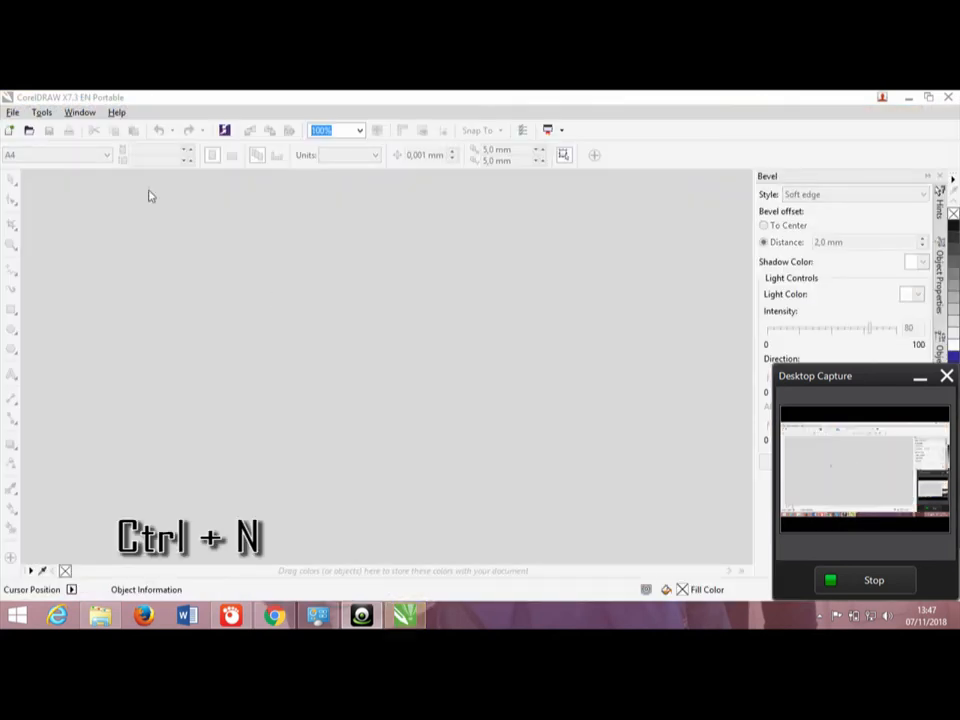
pyautogui.click(11, 114)
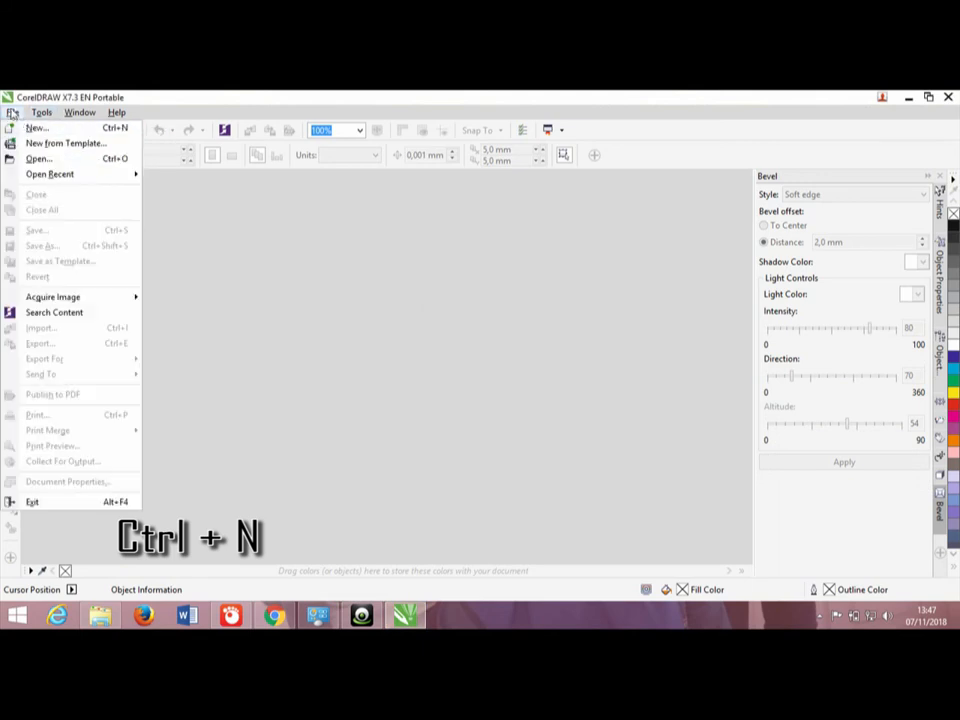
pyautogui.click(30, 128)
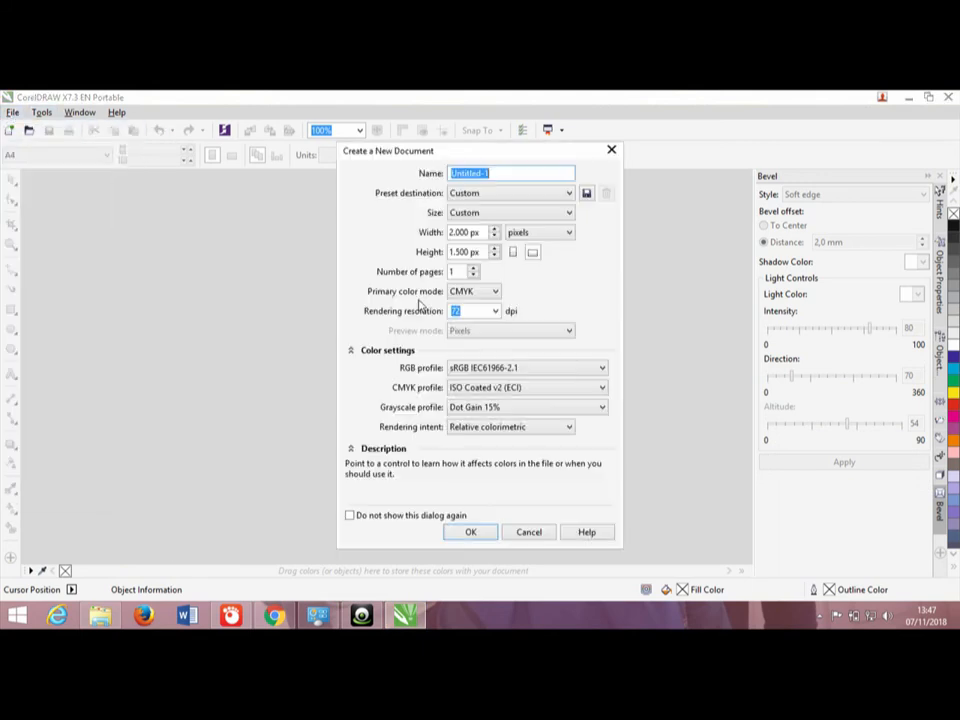
pyautogui.click(470, 533)
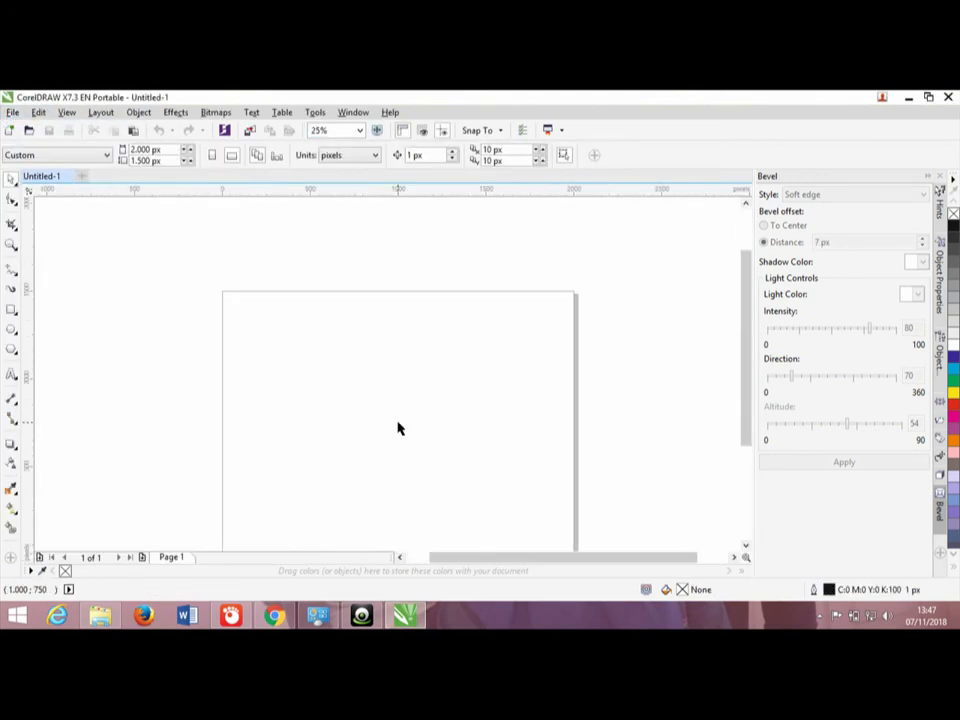
pyautogui.moveTo(746, 364); pyautogui.dragTo(746, 392)
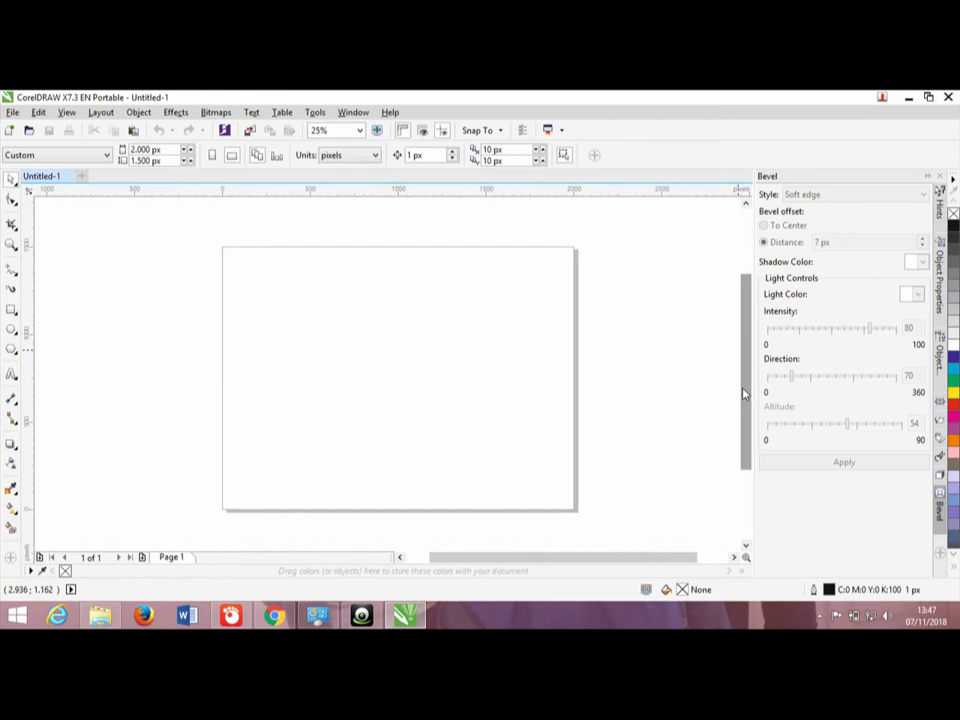
# - Place the Banana3 picture from the google folder on drive D on the page and enlarge it to about 1437 × 1078 px
pyautogui.click(101, 615)
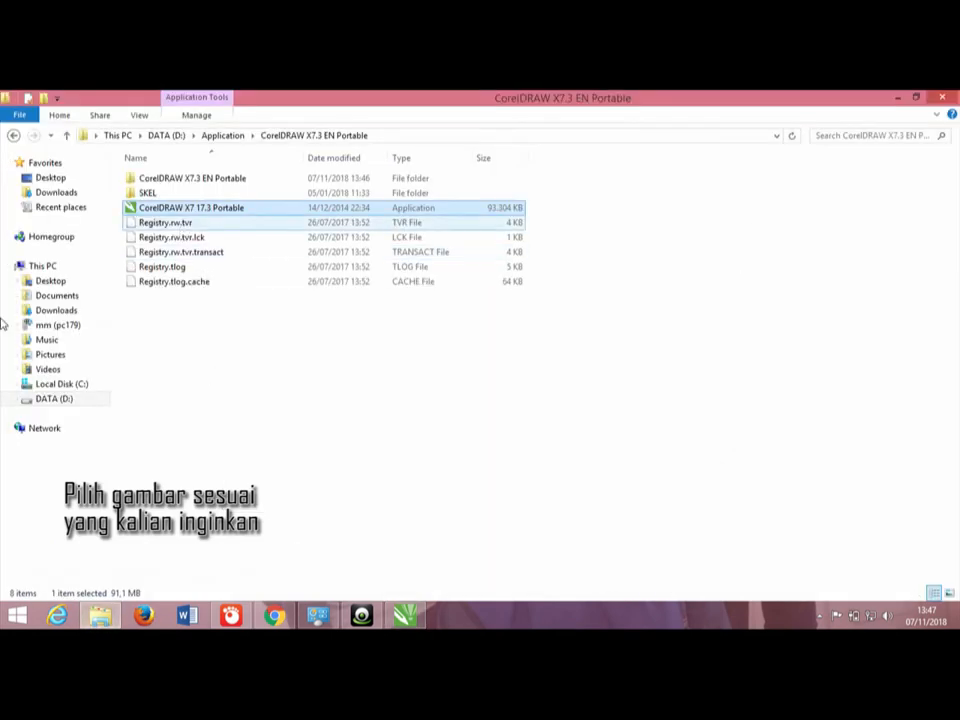
pyautogui.click(42, 400)
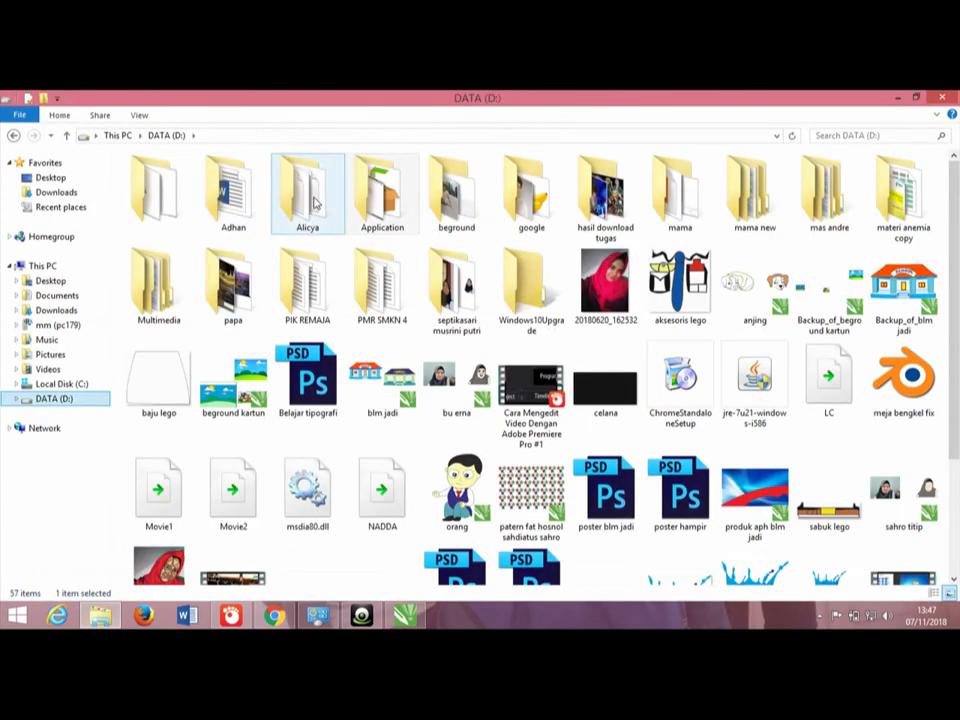
pyautogui.doubleClick(531, 195)
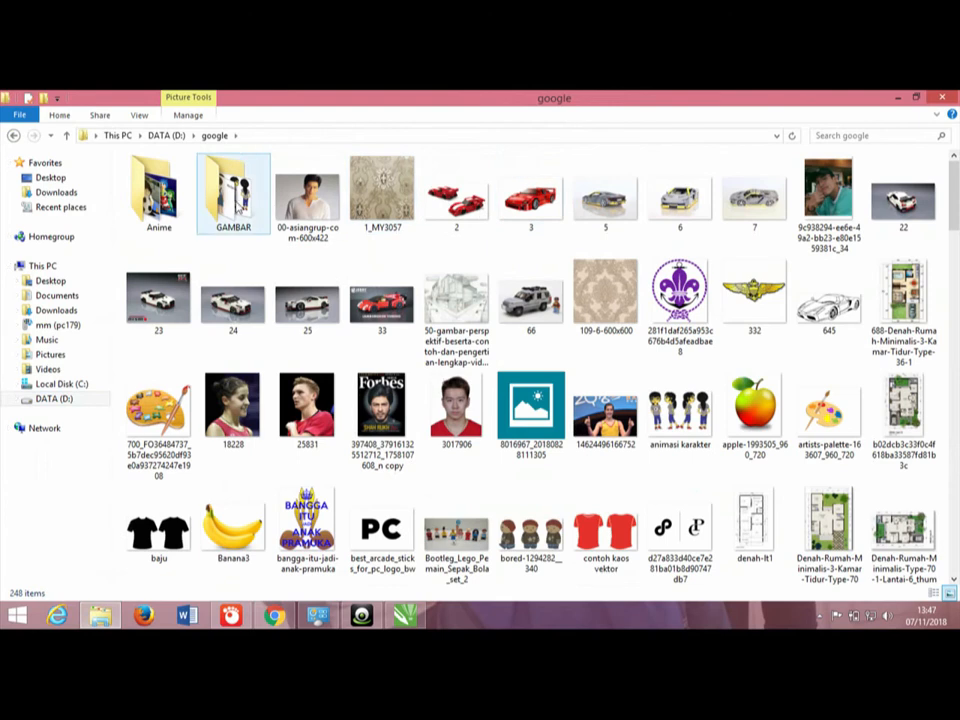
pyautogui.moveTo(231, 520); pyautogui.dragTo(392, 411)
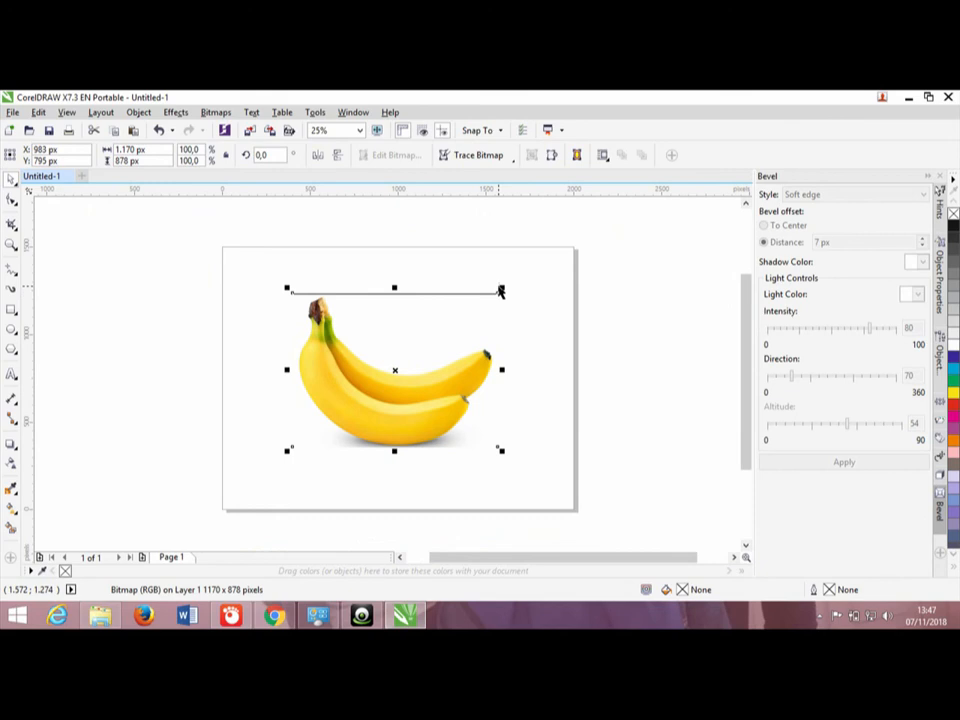
pyautogui.moveTo(505, 287); pyautogui.dragTo(523, 268)
# - Try a short line with the 3-Point Curve tool along the dark tip of the front banana's stem
pyautogui.scroll(2, 408, 385)
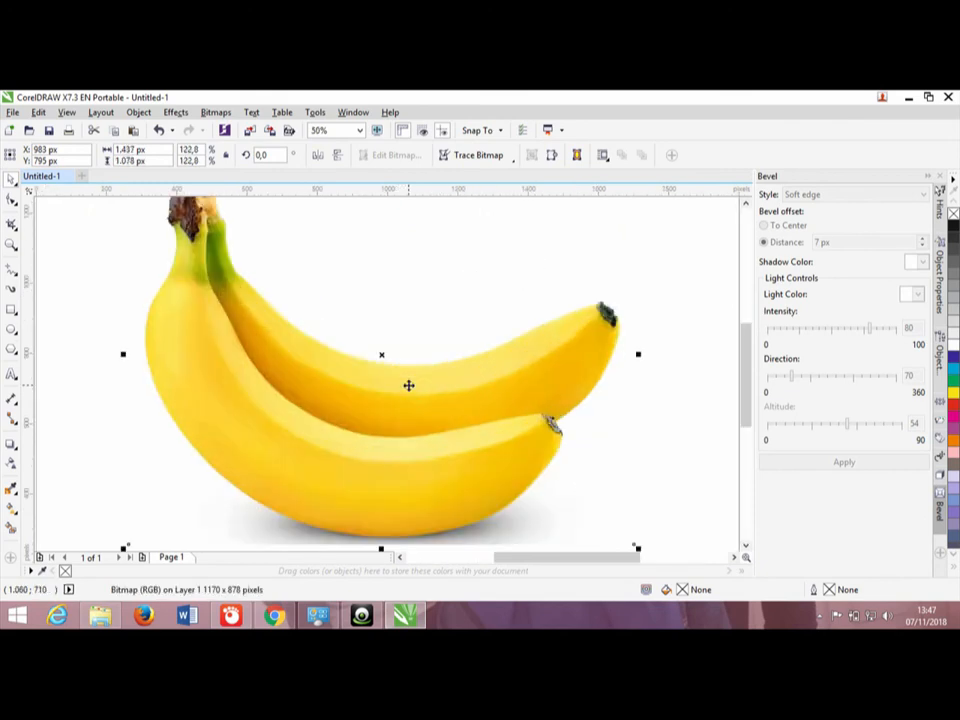
pyautogui.moveTo(748, 345); pyautogui.dragTo(748, 335)
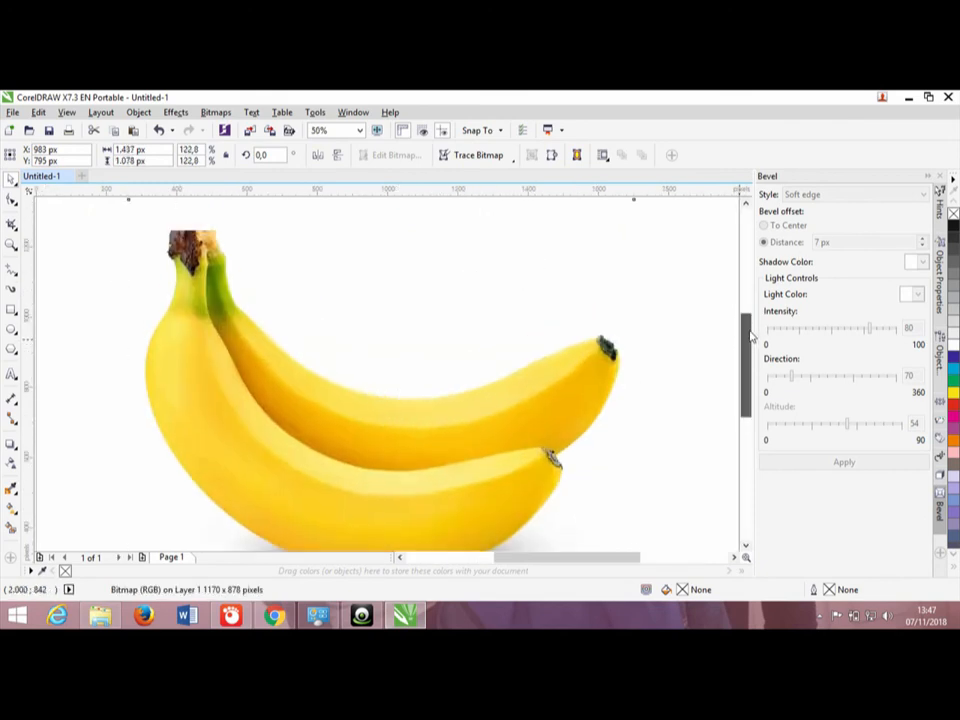
pyautogui.doubleClick(18, 284)
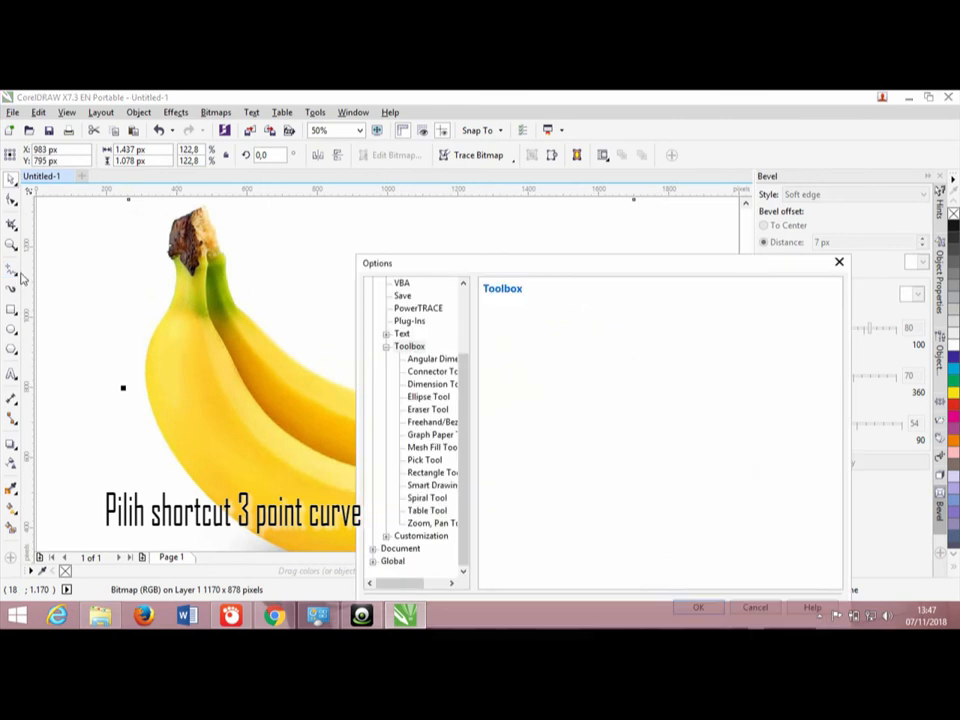
pyautogui.click(840, 263)
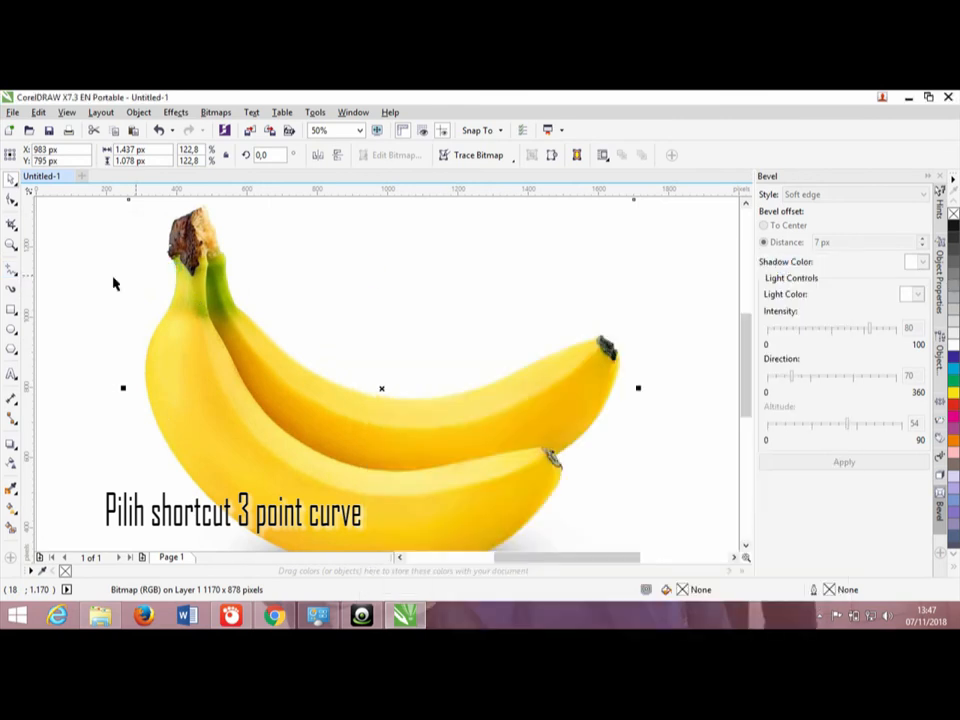
pyautogui.click(14, 268)
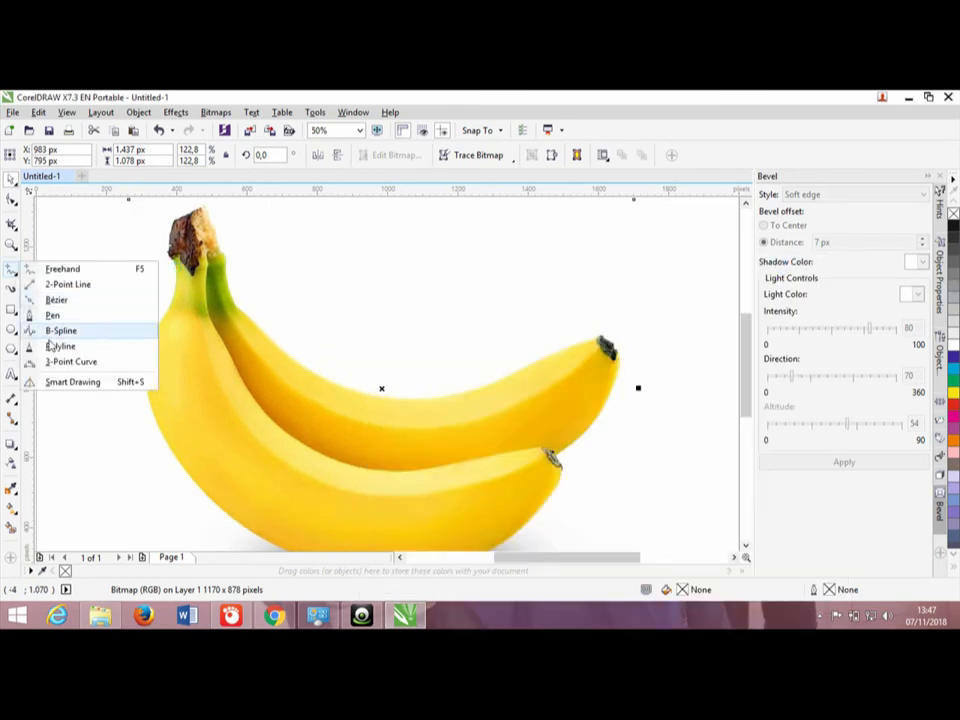
pyautogui.click(62, 362)
pyautogui.scroll(2, 190, 243)
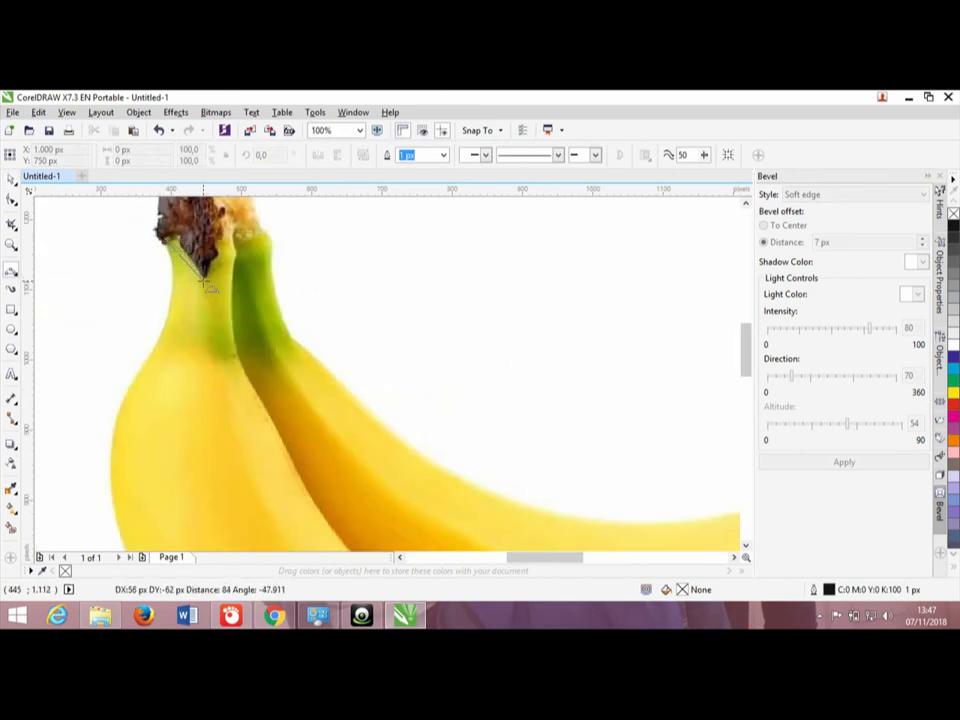
pyautogui.click(182, 270)
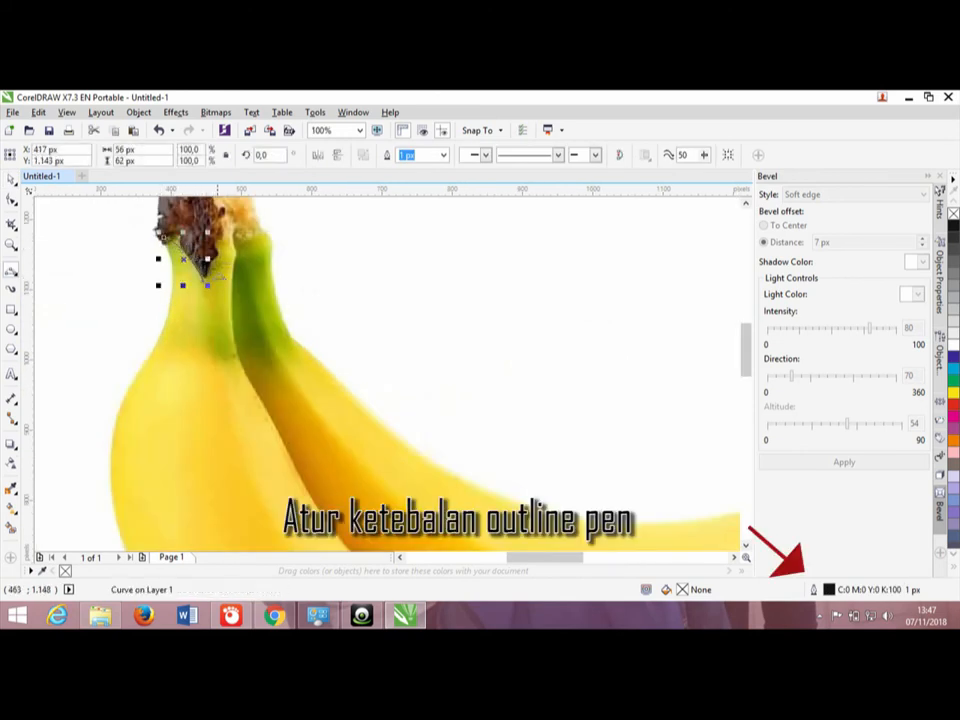
pyautogui.hotkey('ctrl', 'z')
# - Set the document's default outline for graphic objects to a 3 px solid line
pyautogui.doubleClick(829, 590)
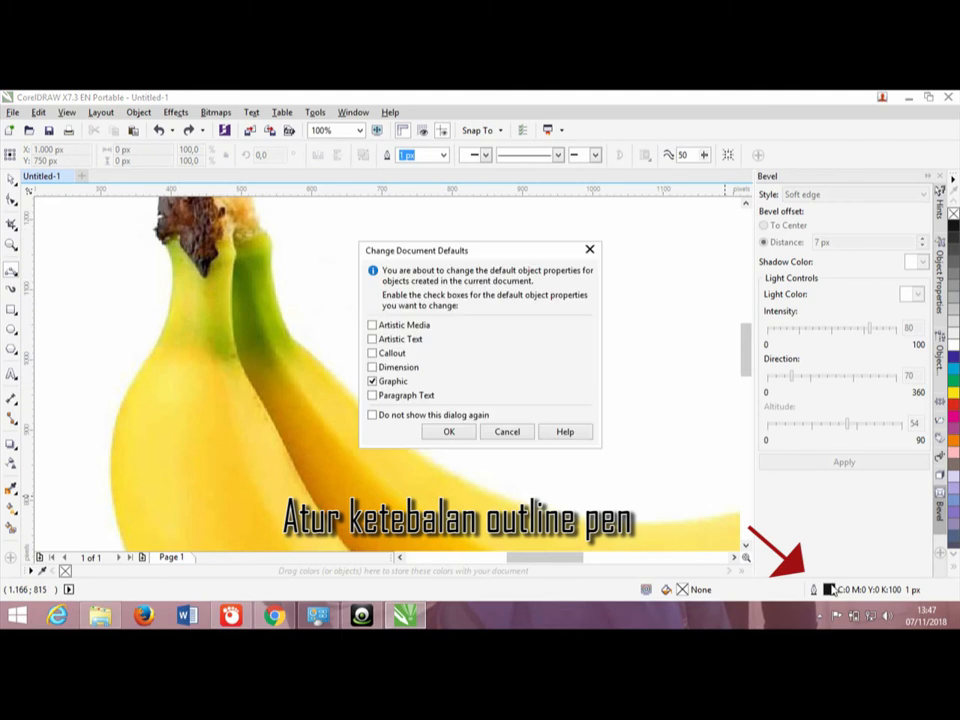
pyautogui.click(444, 432)
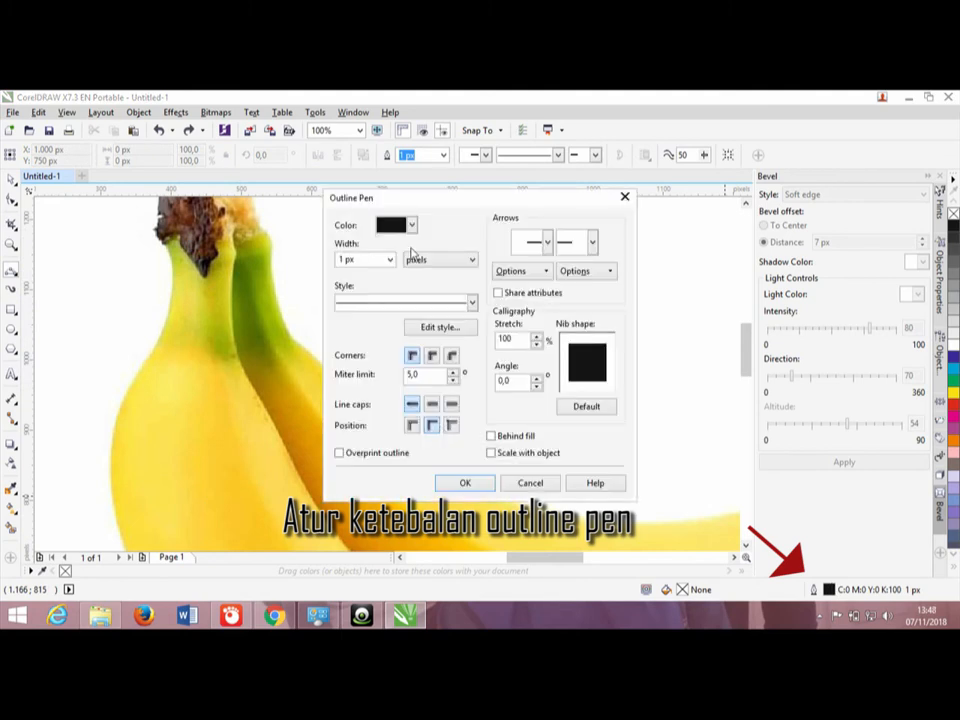
pyautogui.click(389, 260)
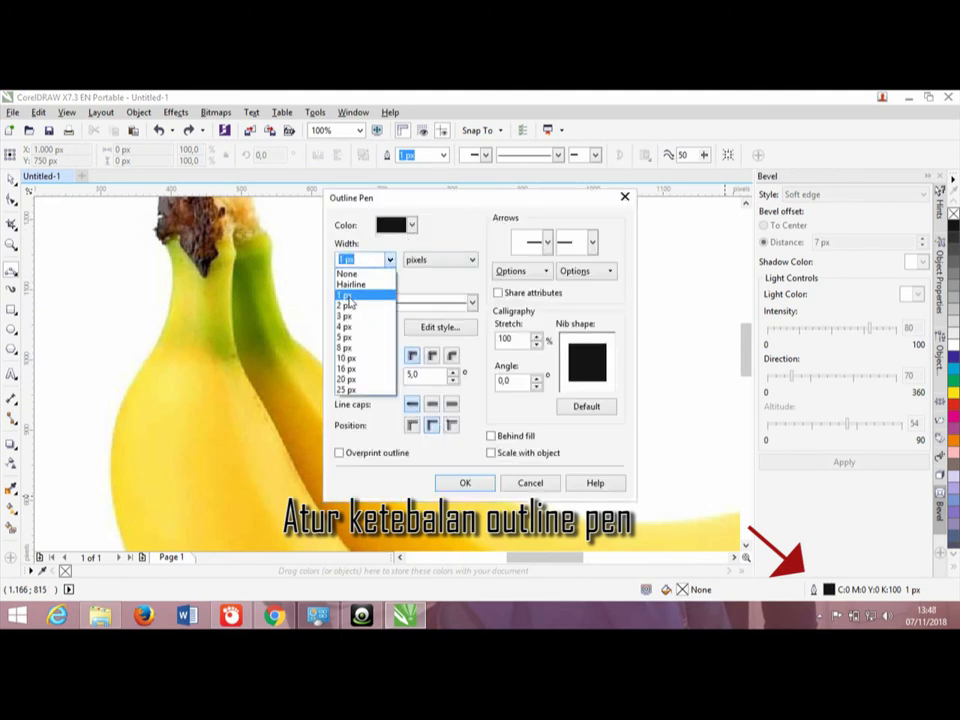
pyautogui.click(362, 318)
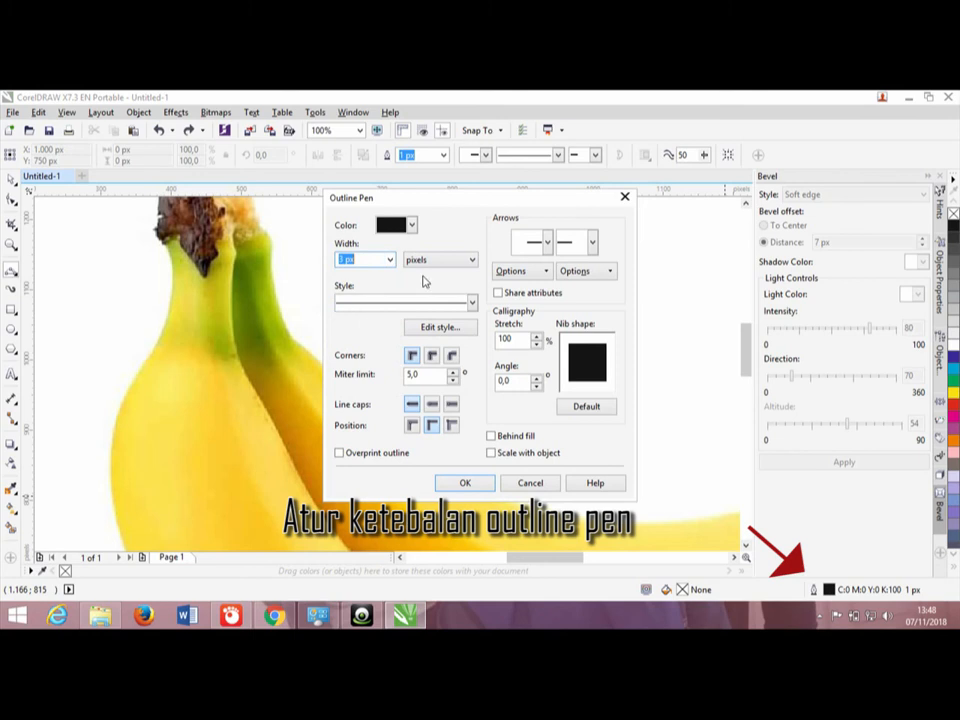
pyautogui.click(472, 305)
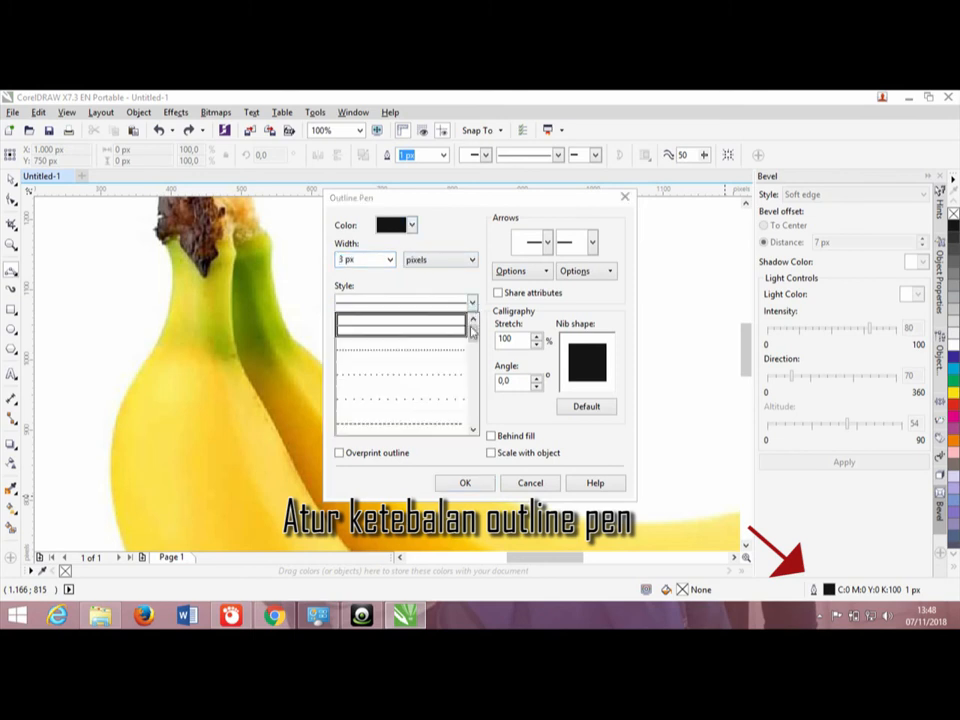
pyautogui.click(437, 338)
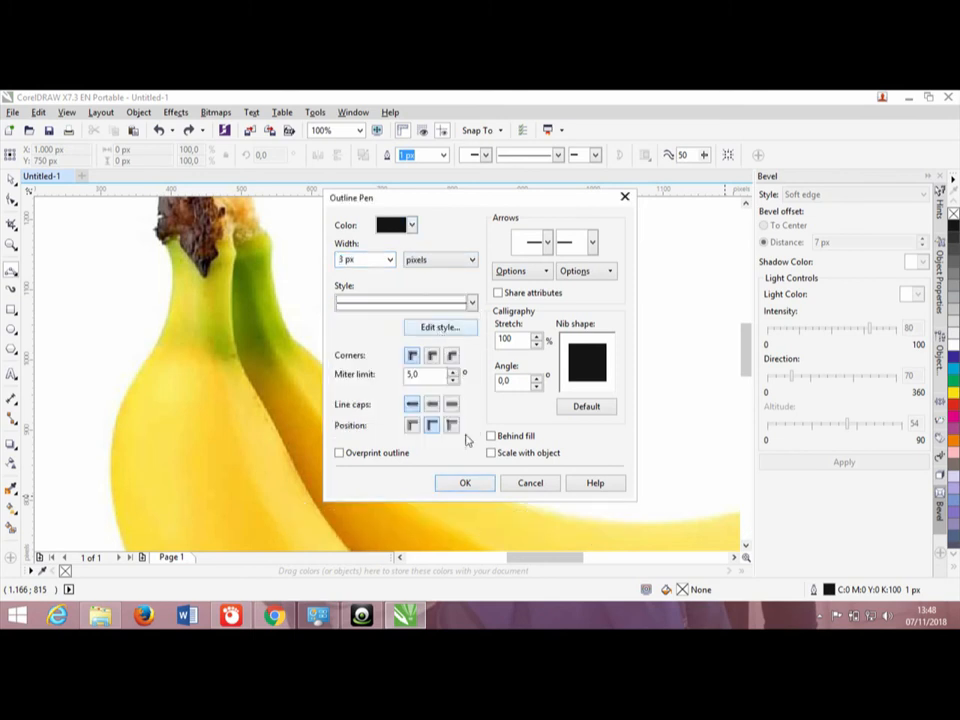
pyautogui.click(474, 486)
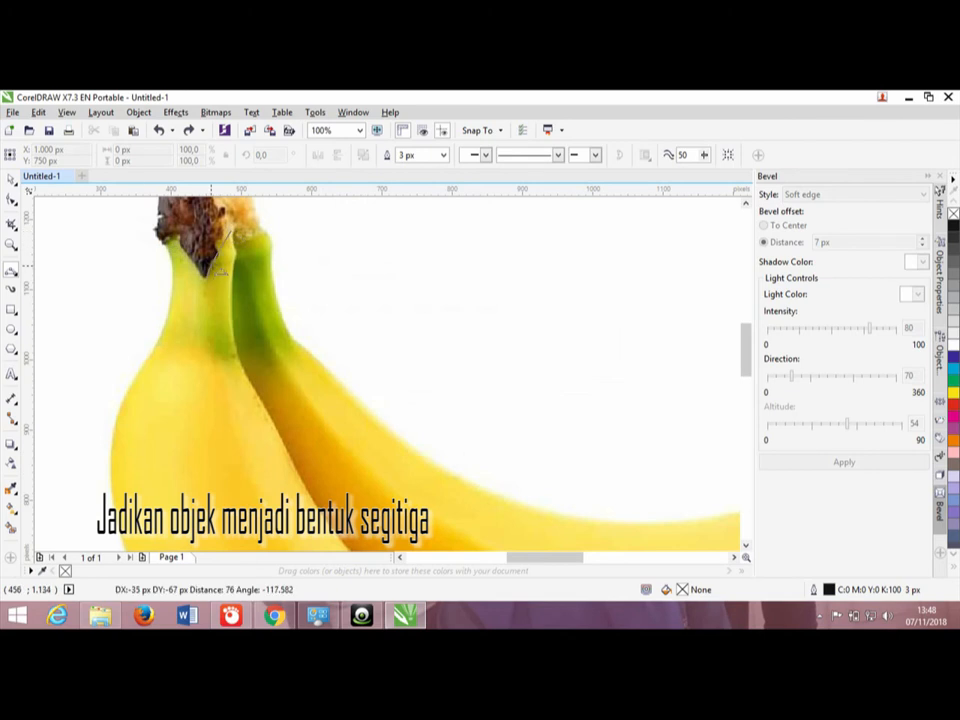
# - Draw a closed triangle about 38 × 107 px on the right side of the front banana's stem with the 3-Point Curve tool
pyautogui.click(207, 276)
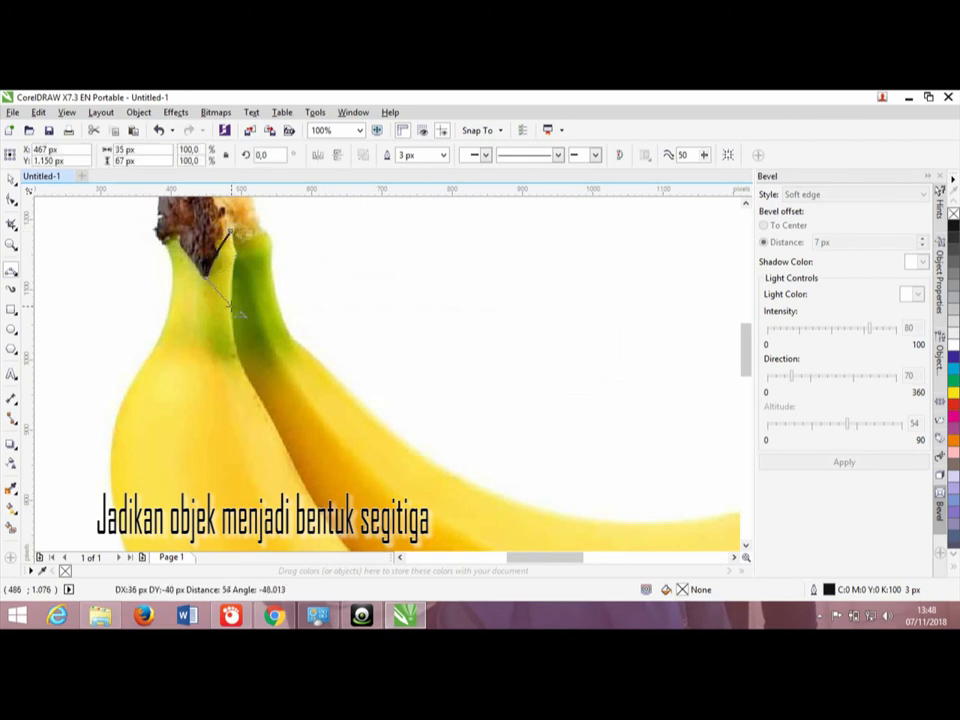
pyautogui.doubleClick(235, 311)
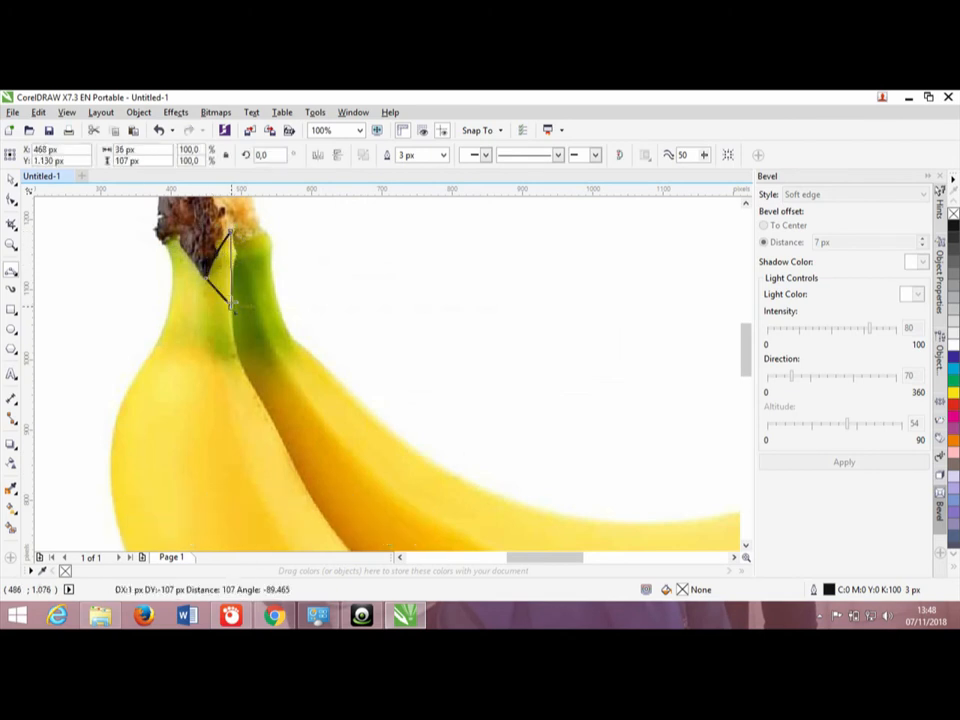
pyautogui.click(231, 232)
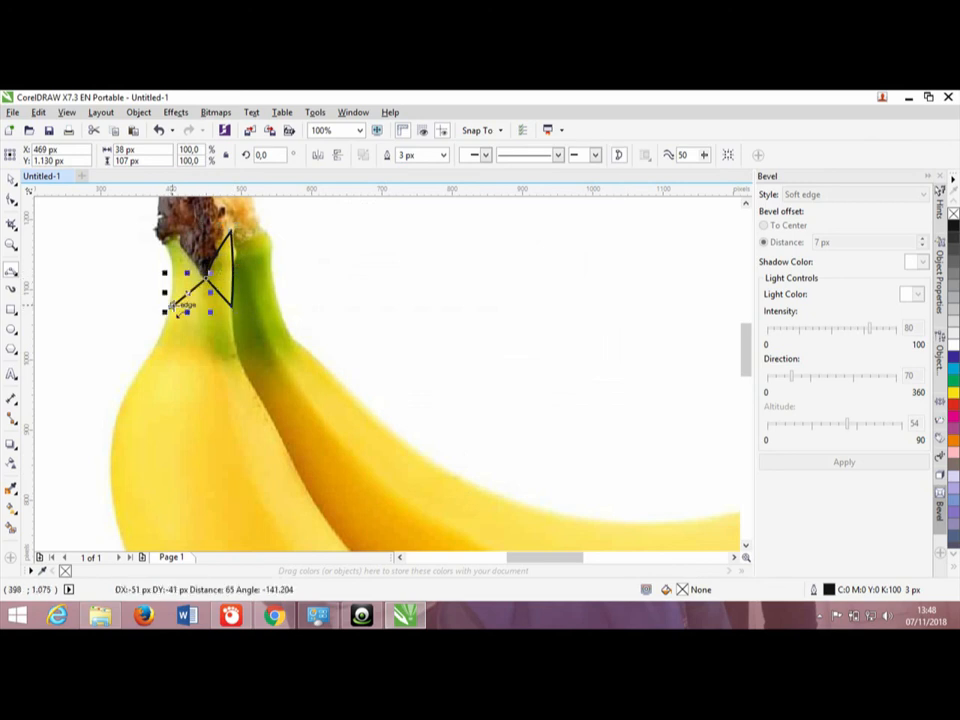
# - Draw a matching triangle about 51 × 97 px along the stem's left edge, meeting the first triangle at the dark tip
pyautogui.click(175, 308)
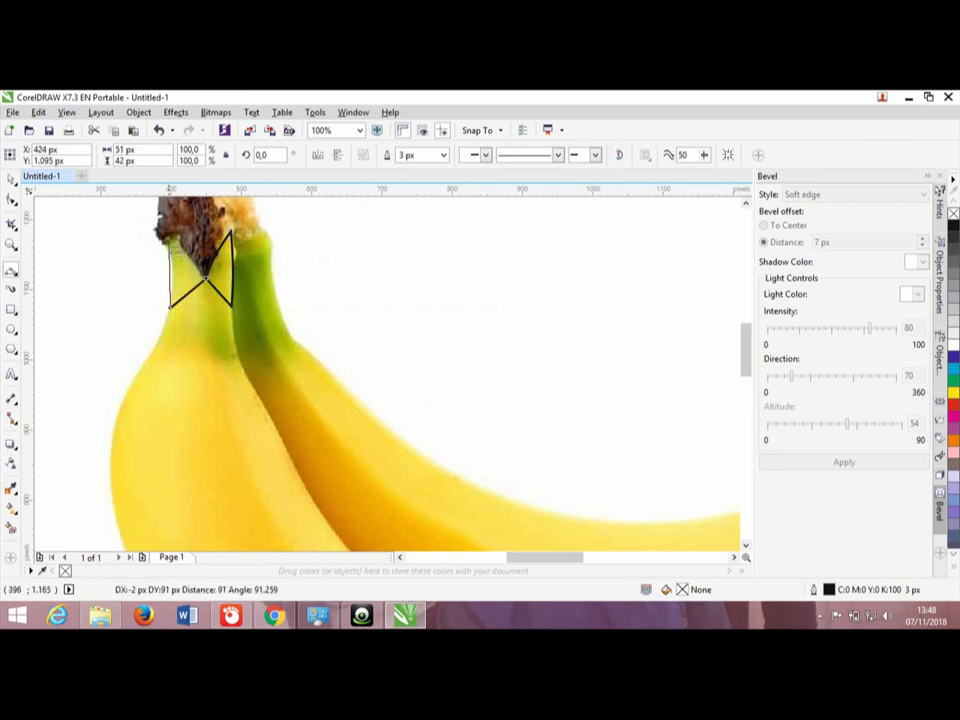
pyautogui.click(172, 234)
pyautogui.click(173, 306)
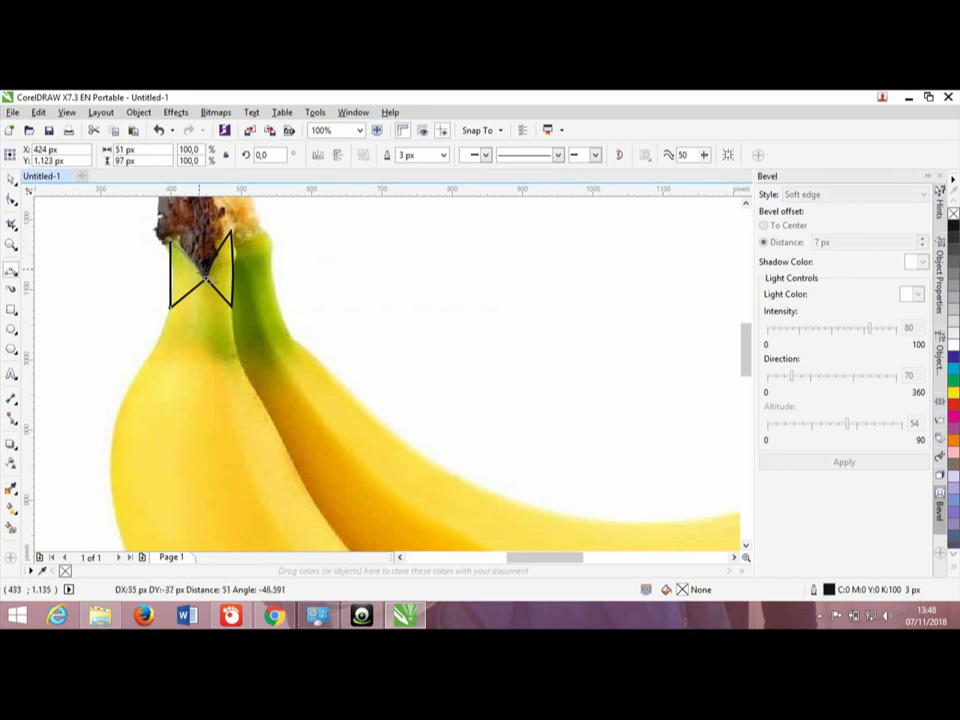
pyautogui.click(204, 276)
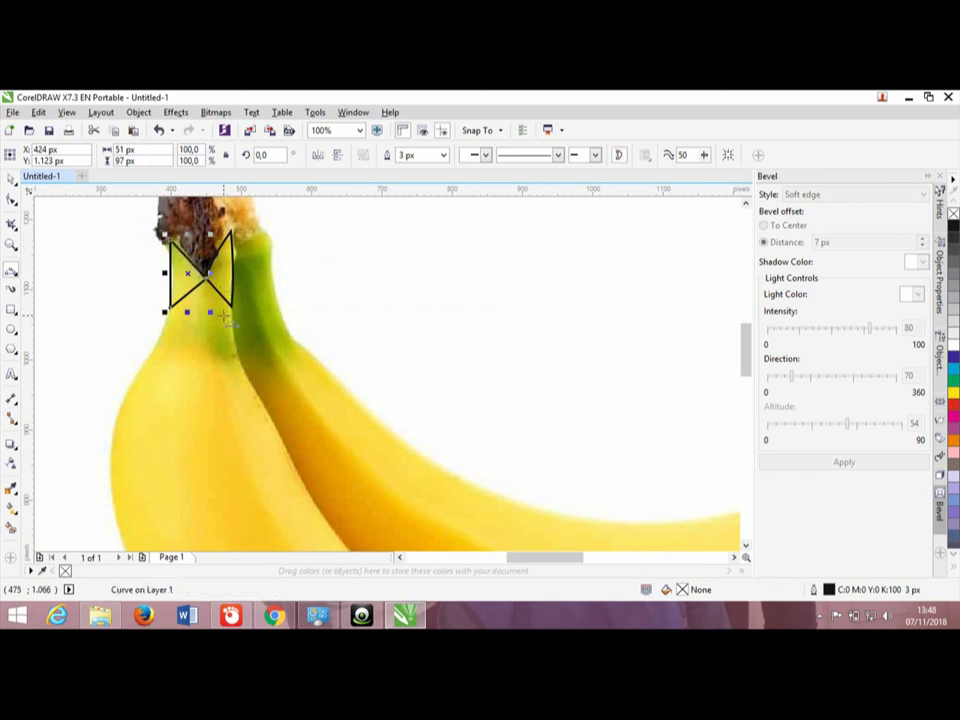
# - Draw a triangle about 39 × 96 px with the Pen tool, running down the stem's right edge from the right triangle's lower corner
pyautogui.click(18, 280)
pyautogui.click(51, 315)
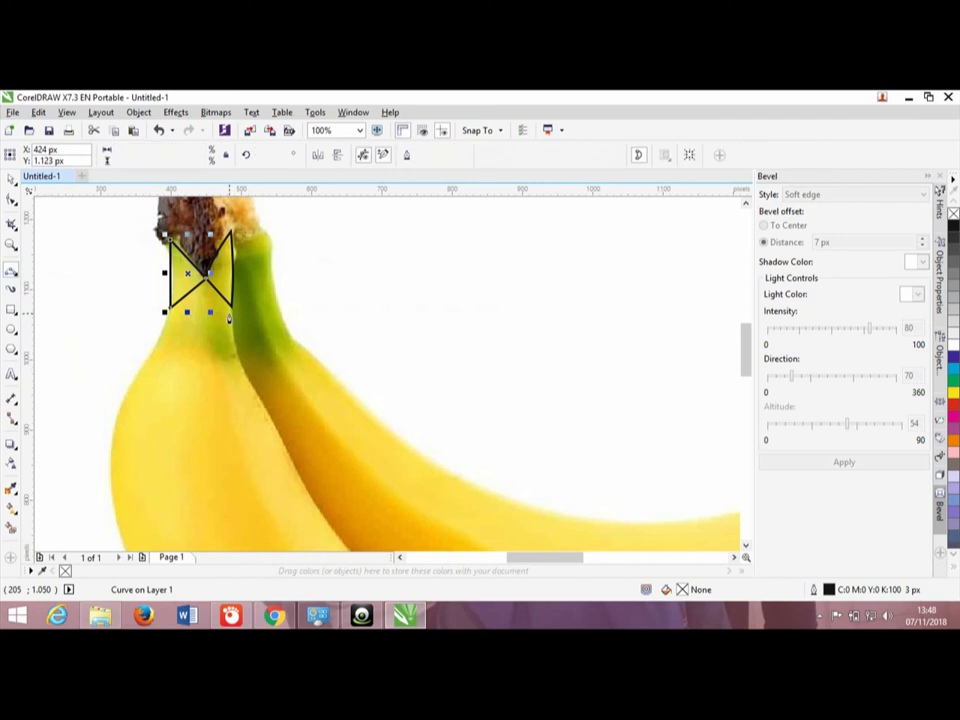
pyautogui.click(231, 307)
pyautogui.click(231, 333)
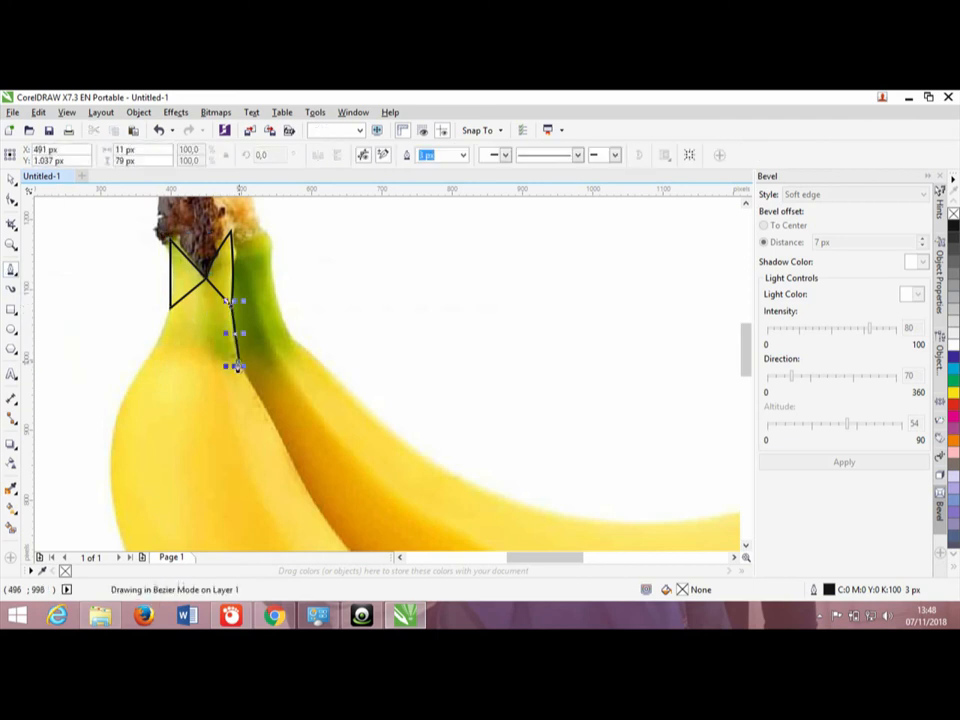
pyautogui.doubleClick(233, 366)
pyautogui.click(211, 378)
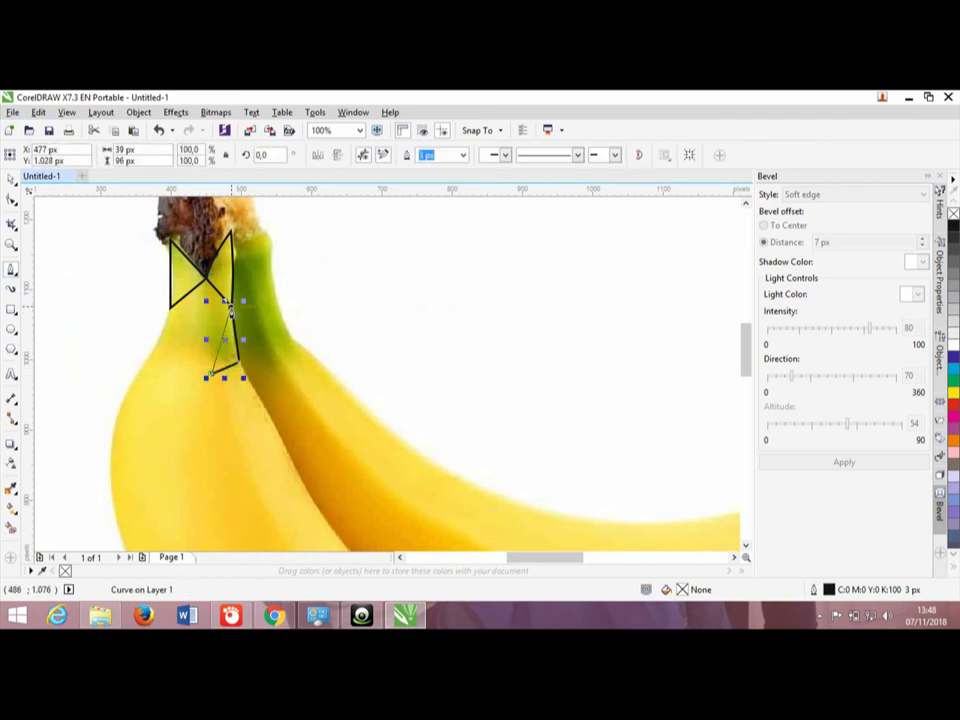
# - Draw a triangle linking the stem's dark tip with the lower outer corners of the two upper triangles
pyautogui.click(206, 280)
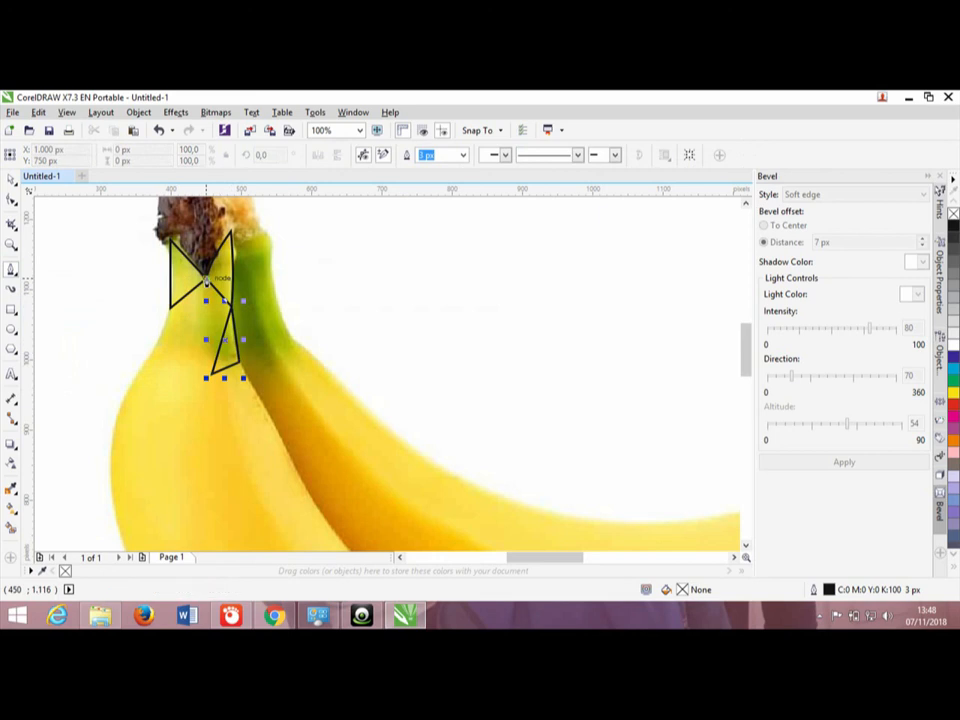
pyautogui.doubleClick(201, 311)
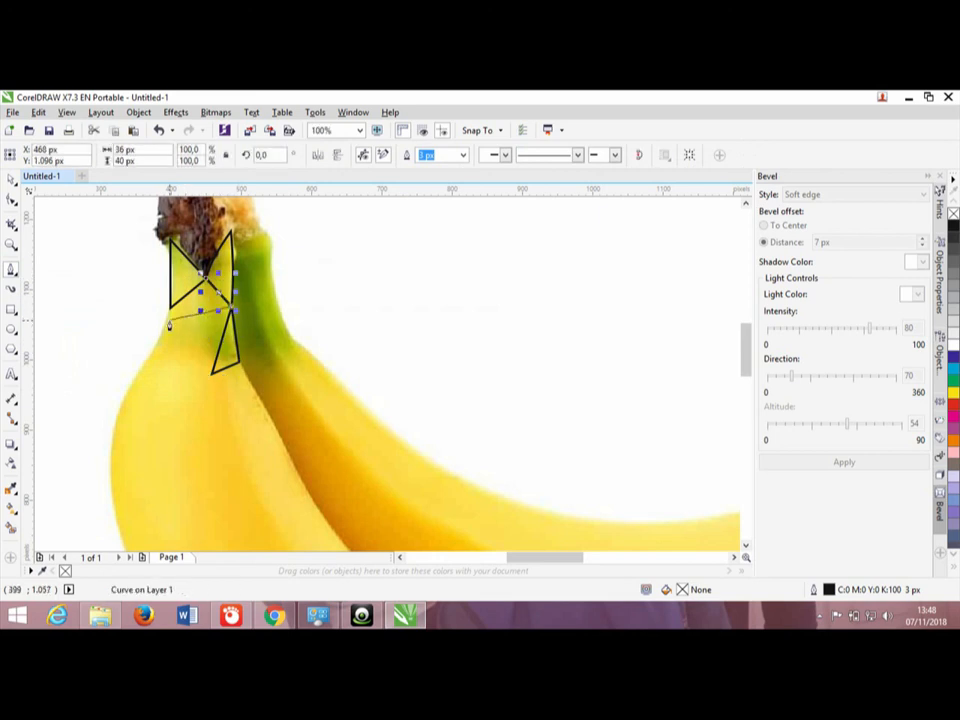
pyautogui.click(200, 307)
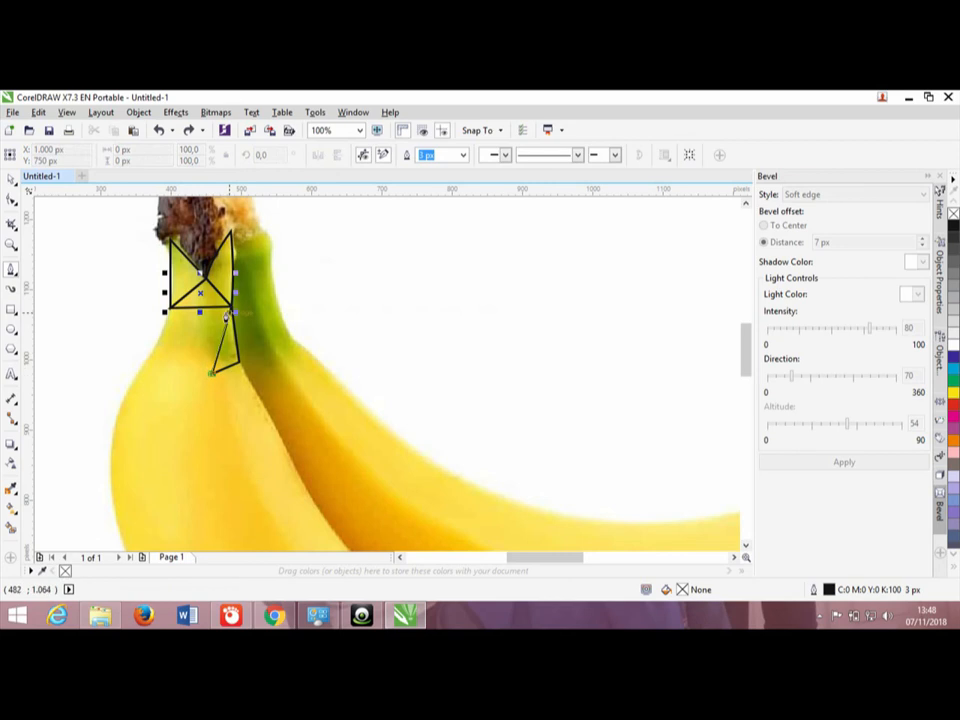
# - Draw two narrow triangles below the stem's horizontal edge, both tapering to the shared vertex at the stem's base
pyautogui.click(212, 376)
pyautogui.click(212, 374)
pyautogui.click(170, 308)
pyautogui.click(197, 308)
pyautogui.click(212, 374)
# - Draw a triangle on the left flank of the stem's base and a long triangle running down the banana's inner edge
pyautogui.click(146, 361)
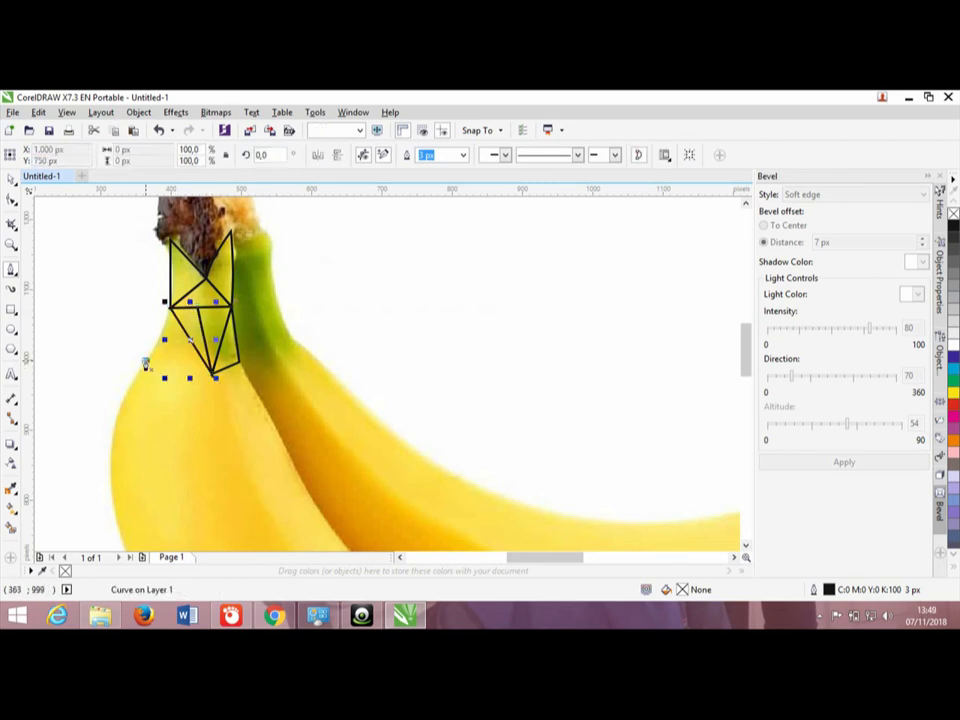
pyautogui.click(170, 308)
pyautogui.click(212, 374)
pyautogui.click(146, 361)
pyautogui.click(212, 375)
pyautogui.click(239, 362)
# - Draw two triangles down the banana's outer shoulder, one reaching the stem-base vertex and a smaller one below it along the edge
pyautogui.click(128, 394)
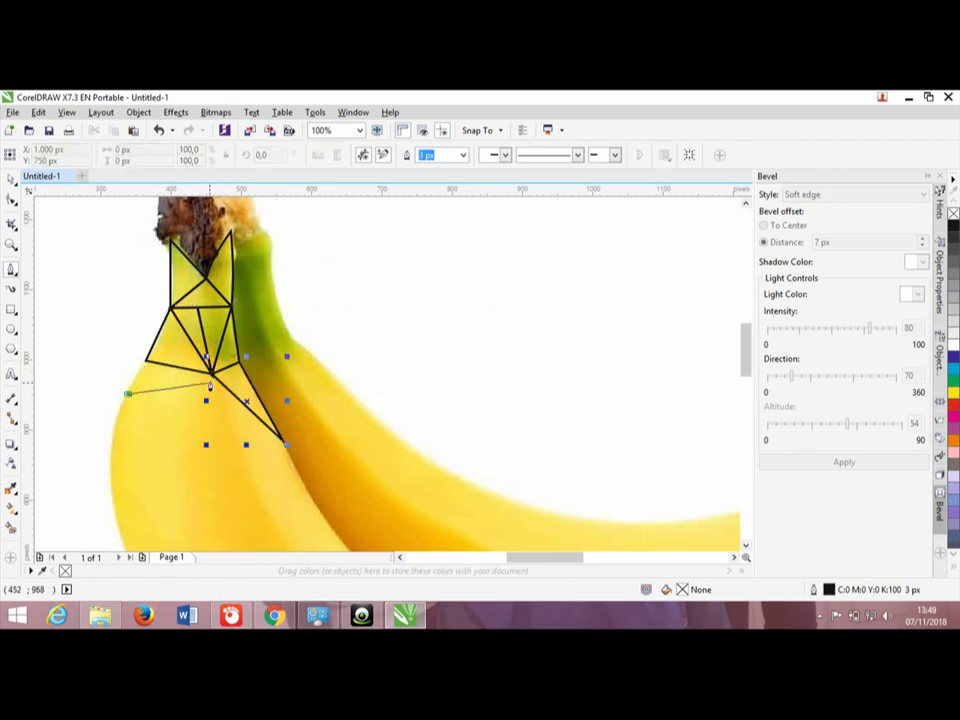
pyautogui.click(212, 375)
pyautogui.click(146, 361)
pyautogui.click(128, 394)
pyautogui.click(117, 432)
pyautogui.click(128, 394)
pyautogui.click(170, 385)
pyautogui.click(117, 432)
# - Draw a triangle from the stem-base vertex to the small shoulder triangle's inner corner and a new vertex just below it
pyautogui.scroll(1, 183, 393)
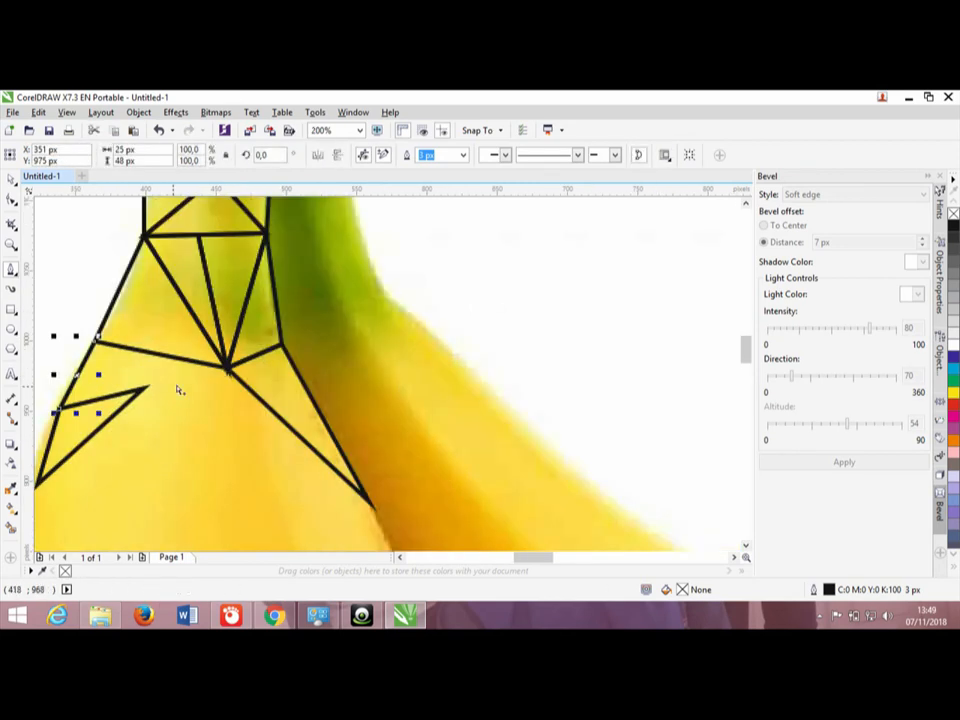
pyautogui.click(154, 440)
pyautogui.click(143, 388)
pyautogui.click(228, 368)
pyautogui.click(154, 440)
# - Draw a triangle about 105 × 52 px below the stem-base vertex, extending to the long inner-edge triangle
pyautogui.click(302, 441)
pyautogui.click(154, 440)
pyautogui.click(228, 368)
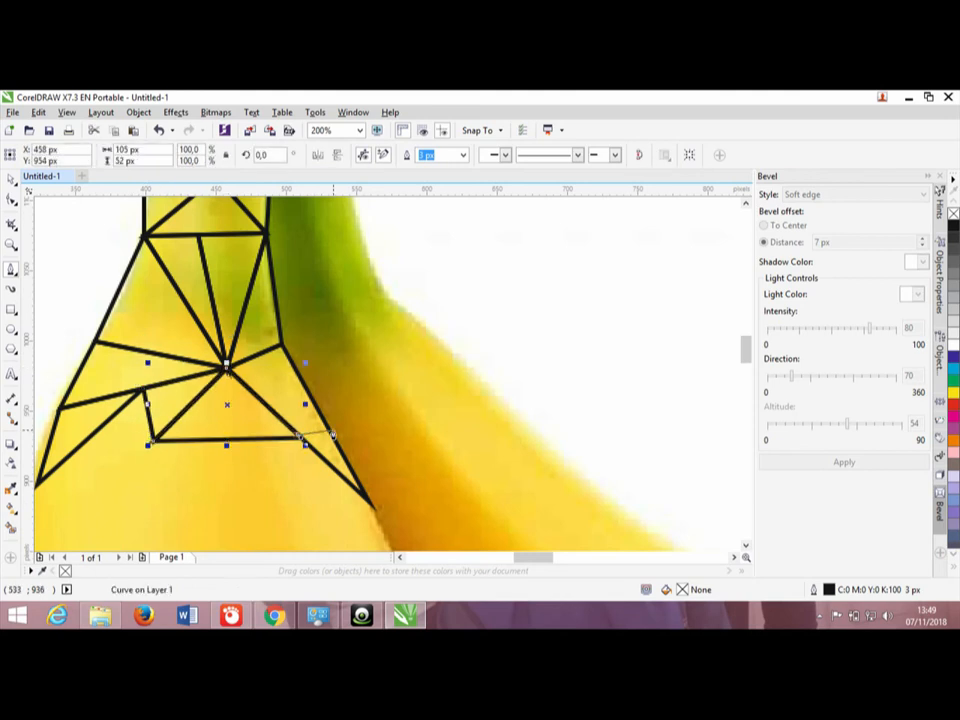
pyautogui.click(302, 441)
# - Draw a thin triangle from the outer-edge vertex to the two interior vertices below the shoulder
pyautogui.click(746, 546)
pyautogui.click(401, 559)
pyautogui.click(178, 413)
pyautogui.click(296, 369)
pyautogui.click(284, 317)
pyautogui.click(178, 413)
# - Draw two triangles meeting at a new interior vertex, one reaching toward the inner edge and one toward the outer edge
pyautogui.click(441, 366)
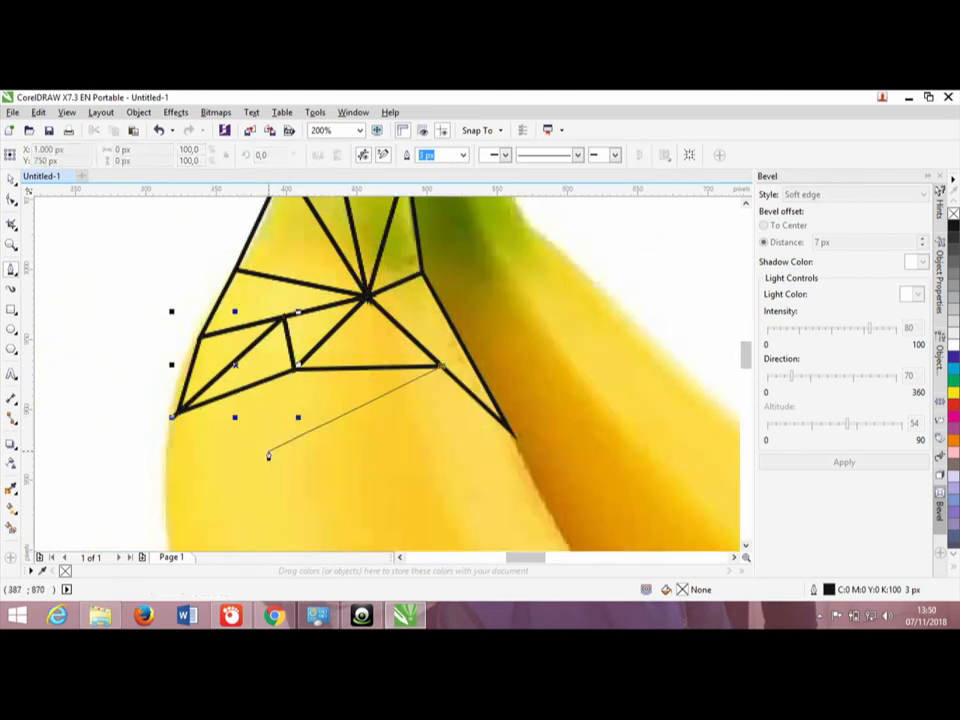
pyautogui.click(278, 441)
pyautogui.click(296, 369)
pyautogui.click(178, 413)
# - Draw a triangle about 76 × 61 px down the banana's outer edge, joined to the new interior vertex
pyautogui.click(170, 497)
pyautogui.click(278, 441)
pyautogui.click(178, 413)
# - Draw a wide flat triangle across the banana from the inner-edge vertex and another one down the inner edge below it
pyautogui.click(508, 432)
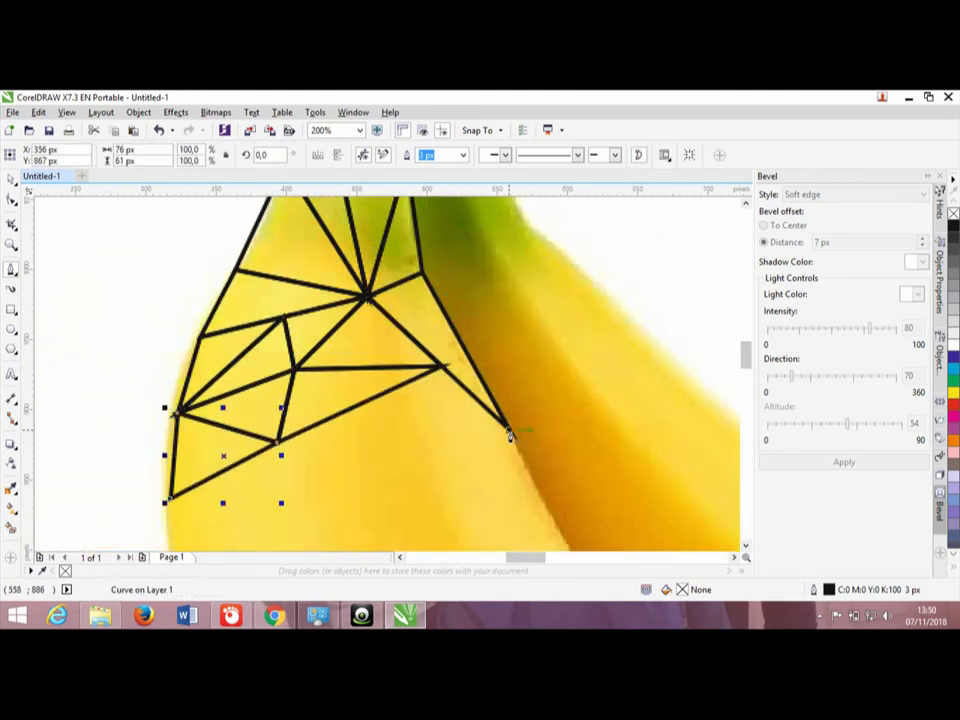
pyautogui.click(298, 432)
pyautogui.click(441, 366)
pyautogui.click(508, 432)
pyautogui.click(540, 497)
# - Draw two triangles below the wide flat triangle, sharing a vertex and connecting it to the outer edge
pyautogui.click(176, 497)
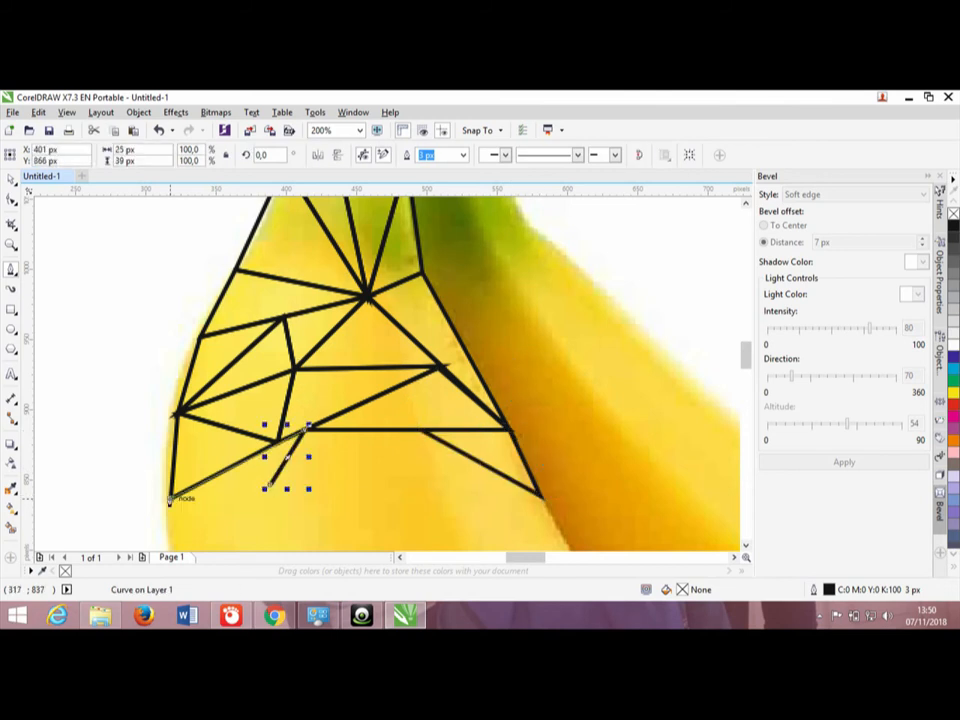
pyautogui.click(430, 432)
pyautogui.click(266, 488)
# - Draw a triangle about 80 × 33 px from the lowest outer-edge vertex to the nearest interior vertex
pyautogui.scroll(-3, 427, 437)
pyautogui.click(169, 356)
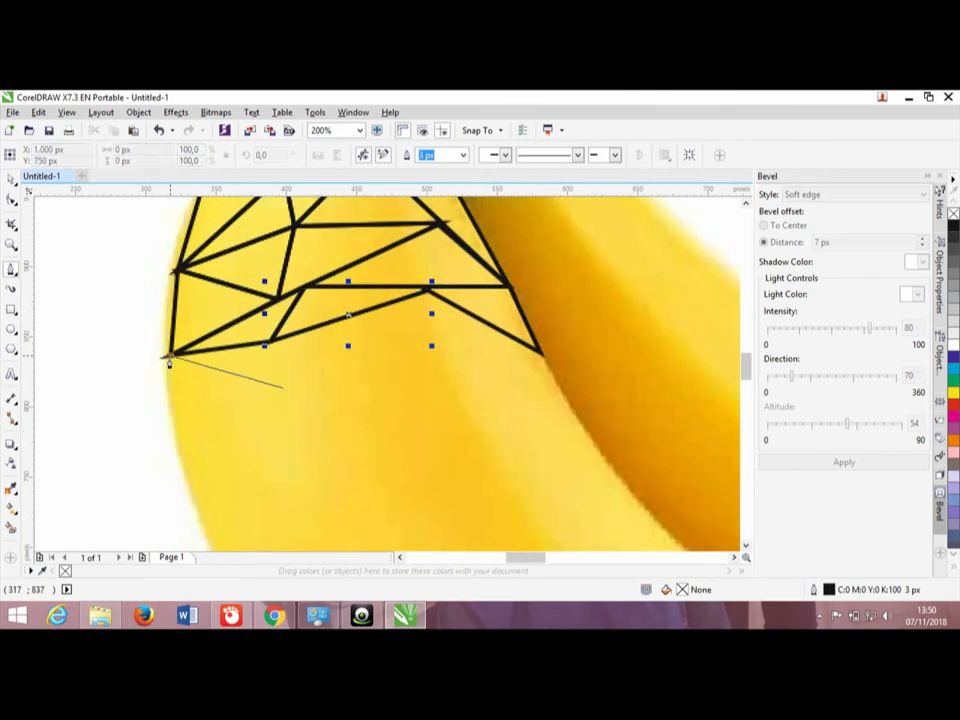
pyautogui.click(281, 387)
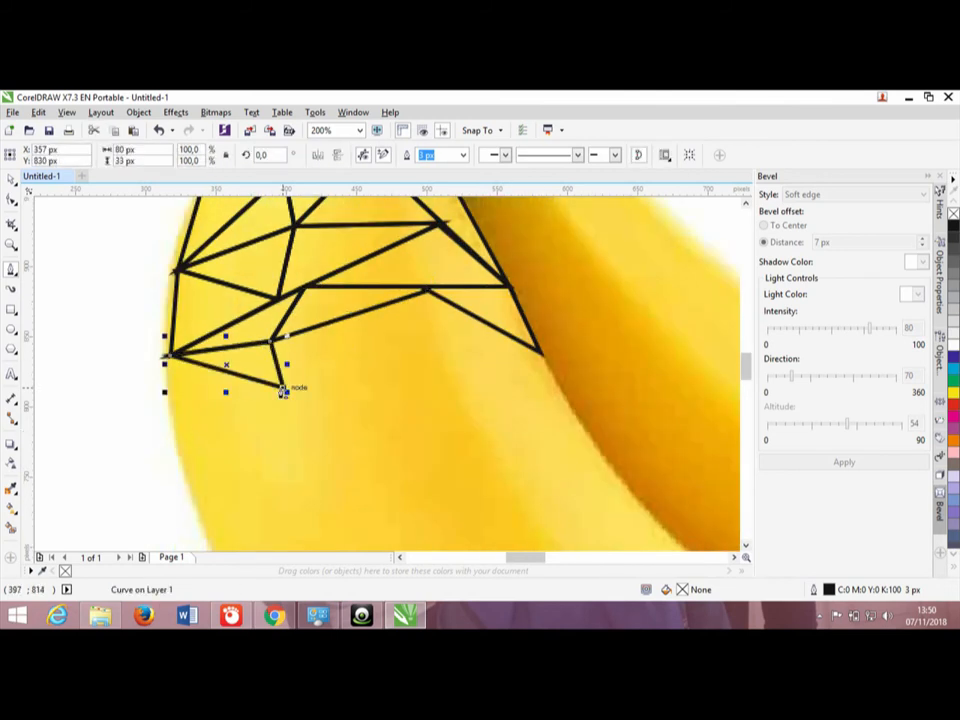
# - Draw three triangles carrying the row across to the inner edge, including one about 101 × 37 px and one about 183 × 61 px
pyautogui.click(392, 300)
pyautogui.click(540, 352)
pyautogui.click(420, 290)
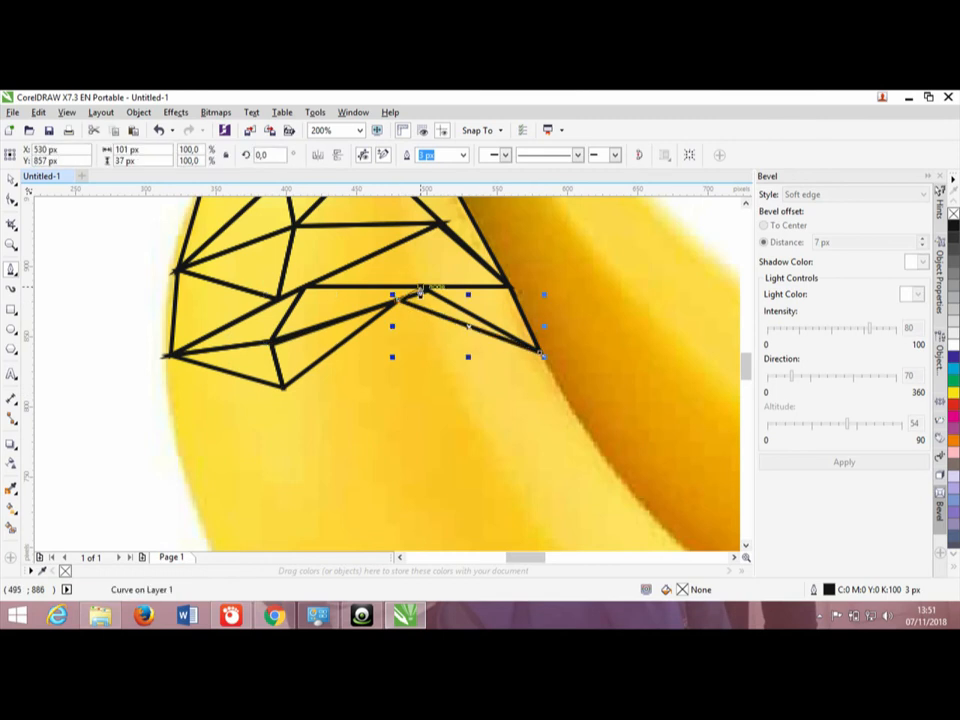
pyautogui.click(285, 391)
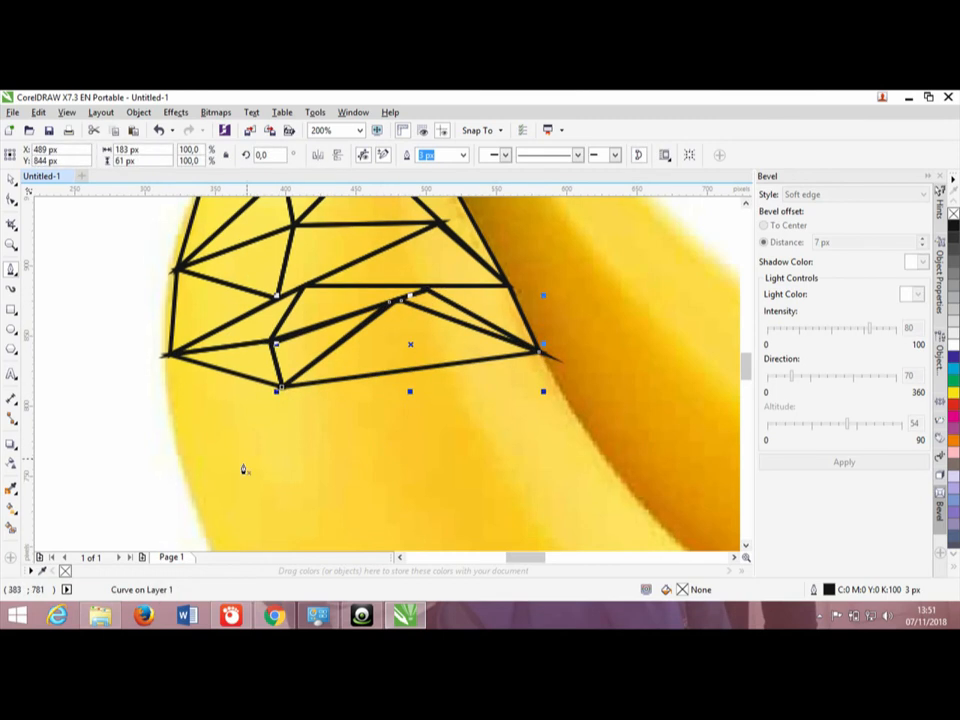
# - Draw two triangles meeting at a new outer-edge vertex below the row and a long triangle down the inner edge
pyautogui.click(195, 503)
pyautogui.click(408, 372)
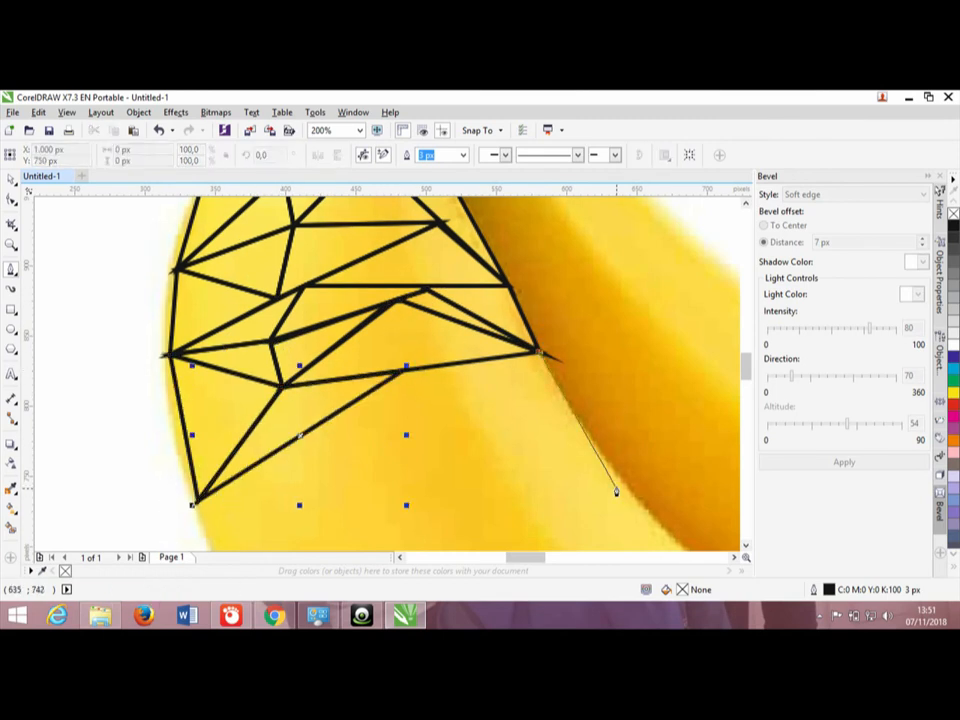
pyautogui.click(620, 480)
# - Draw a triangle about 66 × 124 px down the banana's outer edge below the last outer vertex
pyautogui.scroll(-2, 450, 400)
pyautogui.click(195, 392)
pyautogui.click(243, 510)
pyautogui.click(295, 330)
pyautogui.click(195, 392)
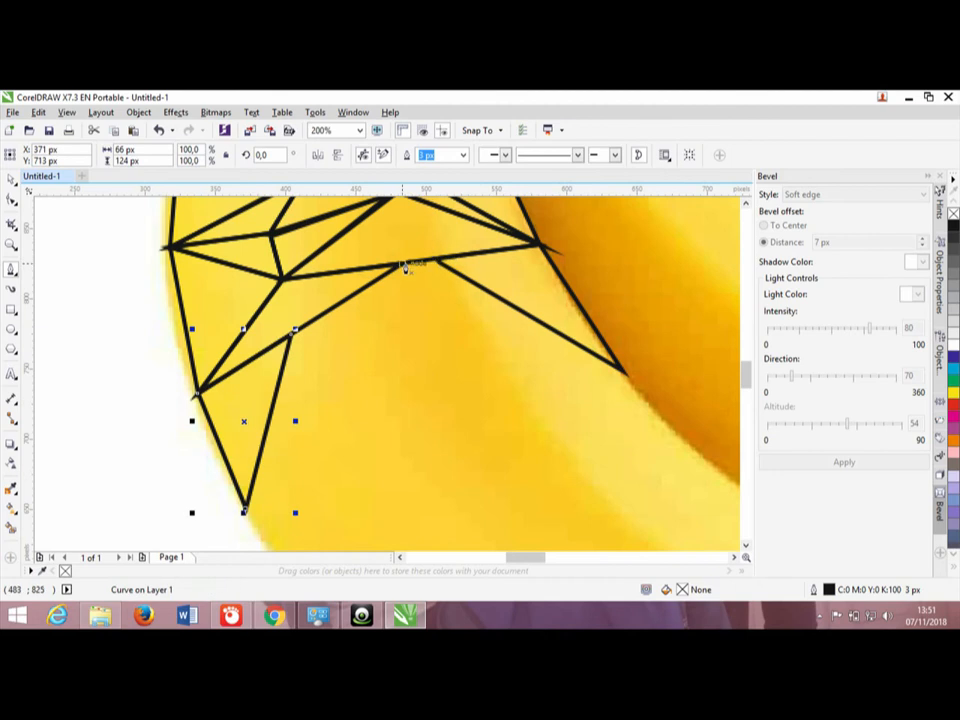
# - Draw a triangle about 79 × 104 px in the banana's middle and a thin triangle from its top vertex toward the inner edge
pyautogui.click(405, 262)
pyautogui.click(346, 410)
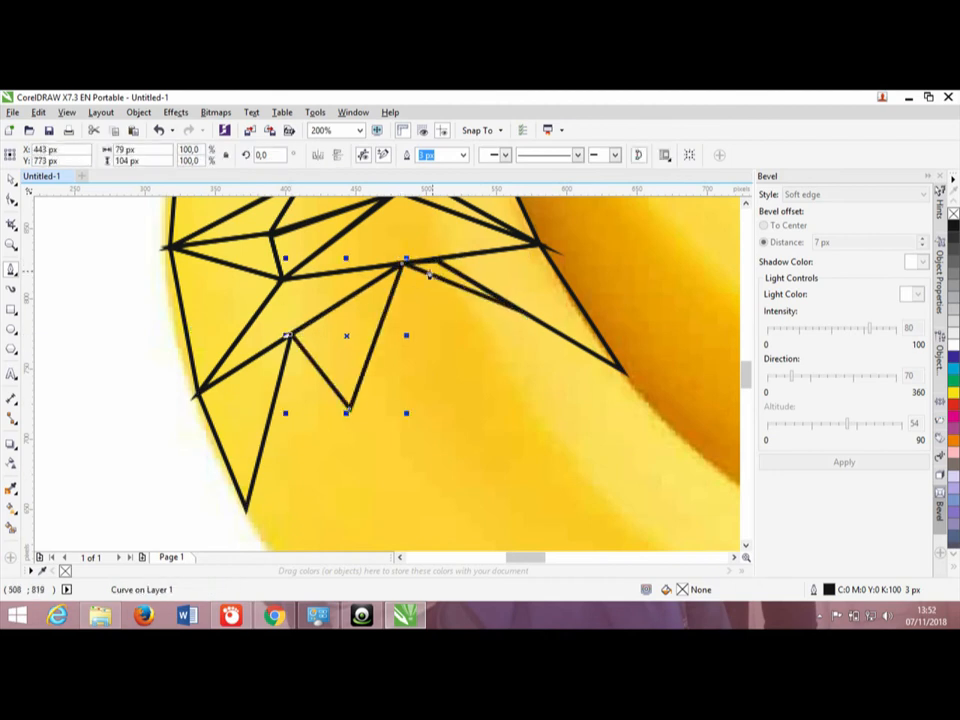
pyautogui.click(510, 303)
pyautogui.click(405, 263)
# - Draw a triangle from the lowest inner-edge vertex to the thin triangle's end and a new vertex in the banana's middle
pyautogui.click(624, 375)
pyautogui.click(393, 383)
pyautogui.click(510, 303)
pyautogui.click(624, 375)
# - Draw a triangle closing the gap between the middle triangle's lowest vertex and the lowest outer-edge vertex
pyautogui.click(349, 410)
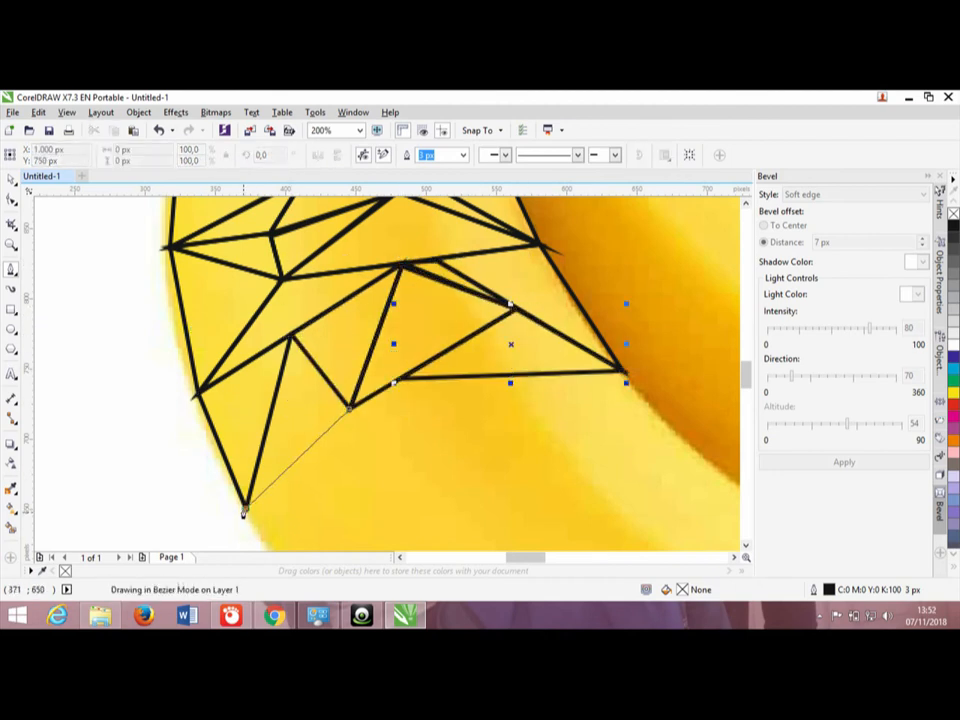
pyautogui.click(243, 510)
pyautogui.click(349, 410)
pyautogui.click(349, 410)
# - Draw a narrow triangle pointing down from the middle vertices toward the banana's outer edge
pyautogui.click(320, 529)
pyautogui.click(407, 375)
pyautogui.click(349, 410)
# - Draw the next shape down the outer edge, joining the lowest outer vertex with the narrow triangle's tip
pyautogui.click(243, 510)
pyautogui.scroll(-4, 318, 390)
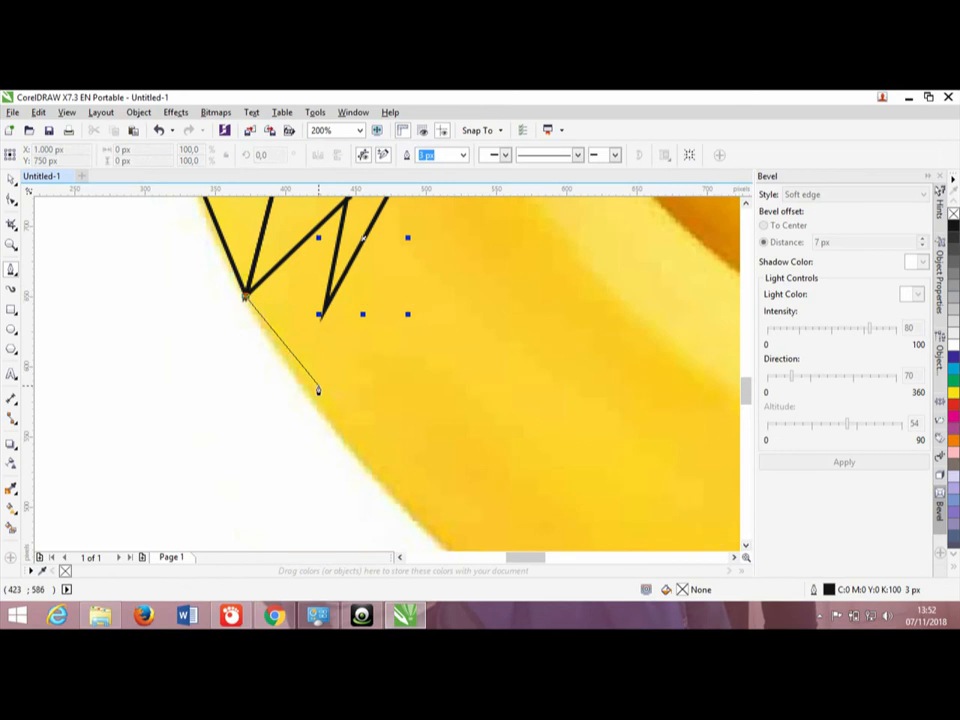
pyautogui.click(293, 365)
pyautogui.click(320, 315)
# - Draw a triangle about 153 × 49 px below the flat edge that runs to the lowest inner-edge vertex
pyautogui.scroll(3, 300, 360)
pyautogui.click(403, 300)
pyautogui.click(463, 362)
pyautogui.click(622, 292)
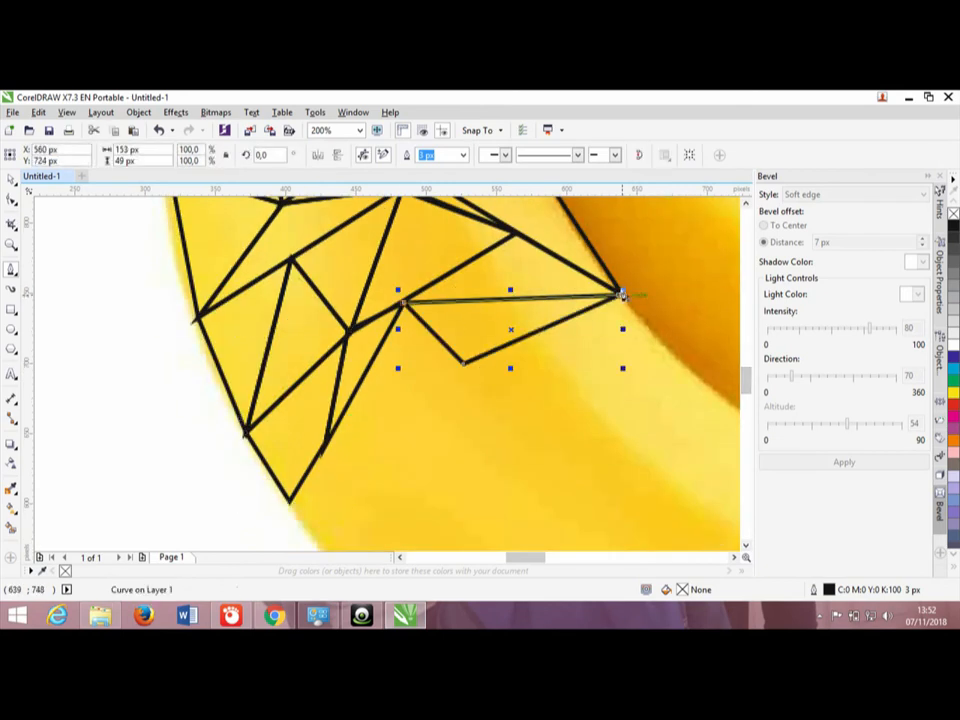
# - Draw a triangle about 94 × 93 px linking the last triangle's bottom vertex with the narrow triangle's lower tip
pyautogui.click(403, 300)
pyautogui.click(324, 449)
pyautogui.click(465, 365)
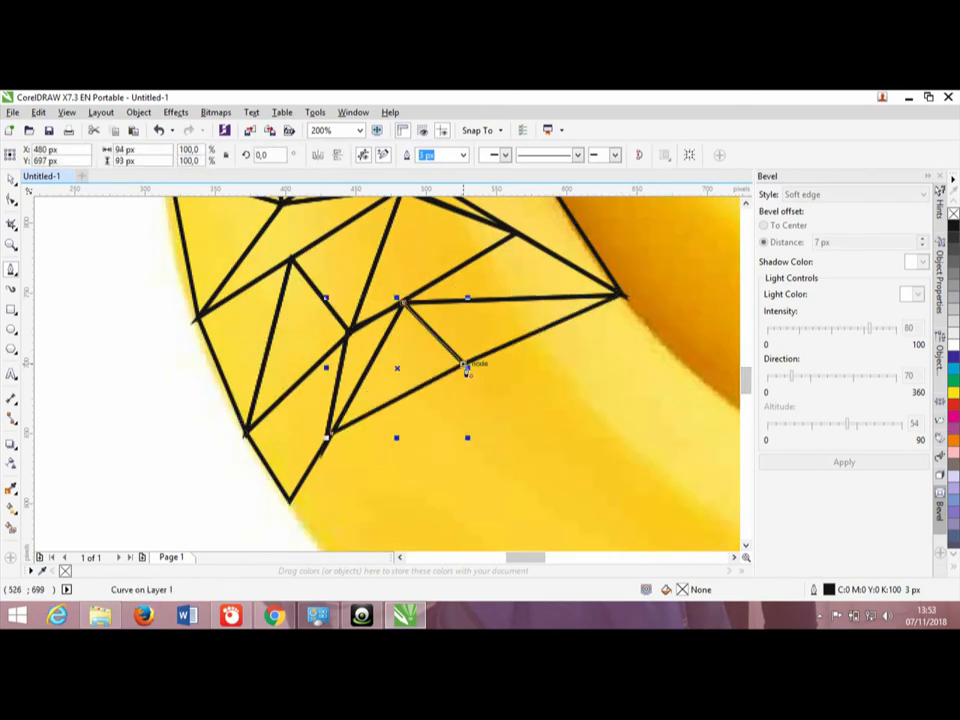
# - Draw a triangle about 85 × 150 px reaching down to a new vertex on the banana's outer edge
pyautogui.scroll(-2, 465, 366)
pyautogui.click(330, 360)
pyautogui.click(343, 504)
pyautogui.click(467, 288)
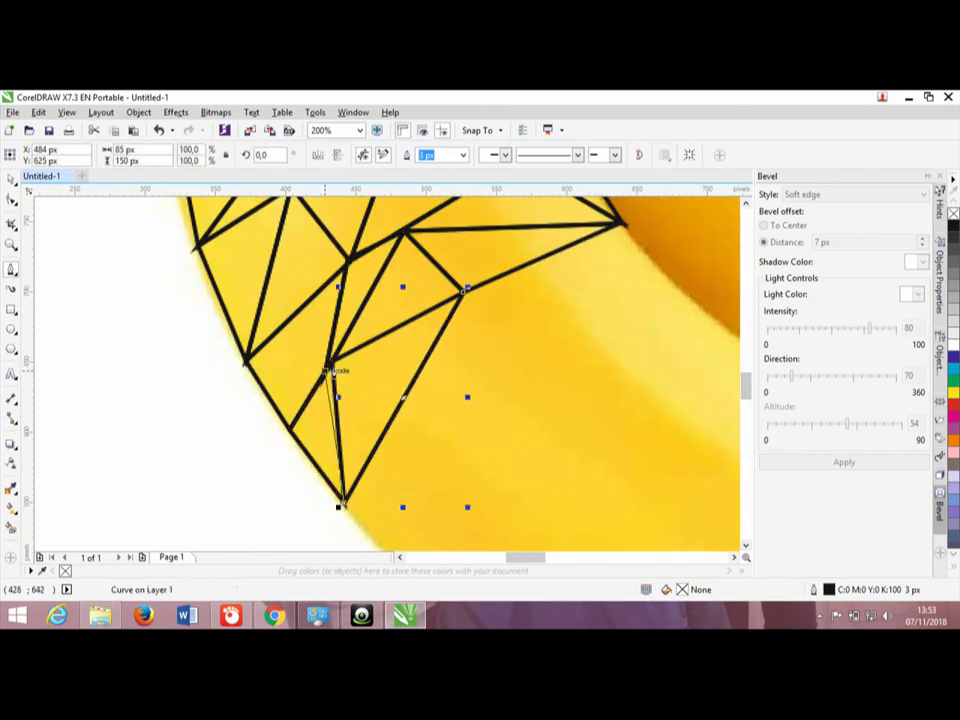
# - Draw a triangle down the inner edge and a triangle about 44 × 68 px beside it in the banana's middle
pyautogui.click(688, 294)
pyautogui.click(525, 266)
pyautogui.click(463, 290)
pyautogui.click(521, 363)
pyautogui.click(525, 266)
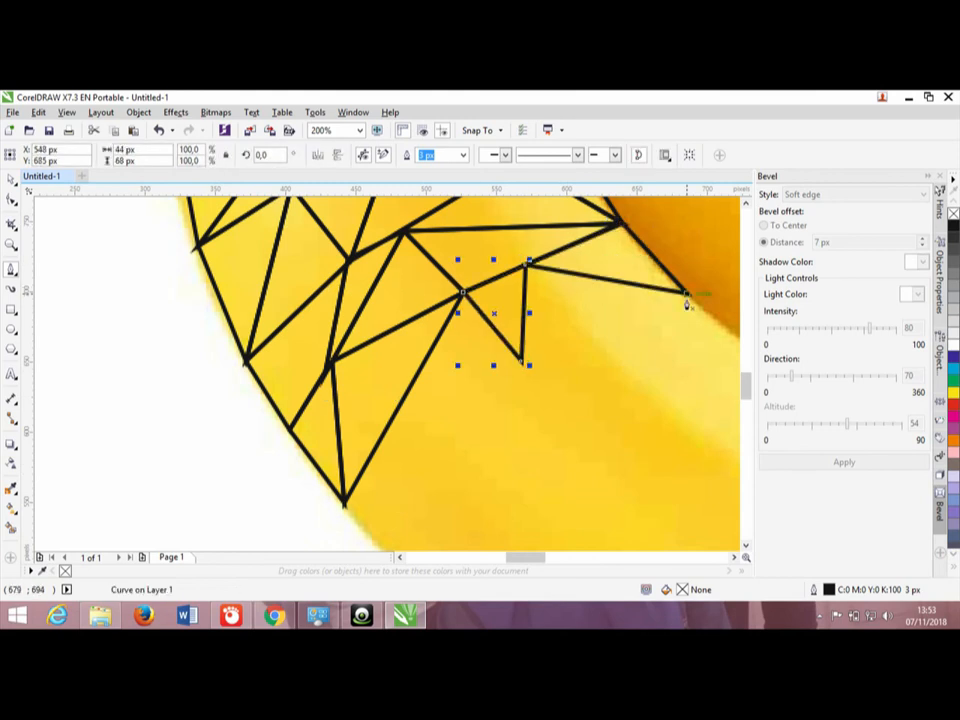
# - Draw two triangles on either side of the small middle triangle's bottom vertex, one reaching the inner edge
pyautogui.click(685, 292)
pyautogui.click(522, 362)
pyautogui.click(385, 426)
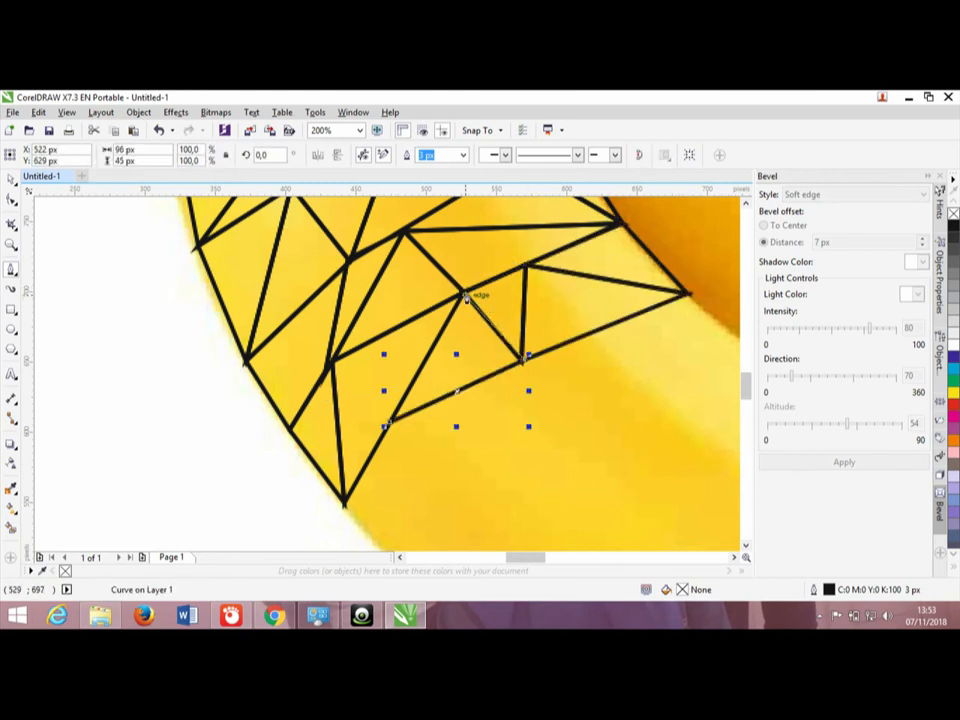
pyautogui.click(458, 290)
# - Draw three triangles from the lowest outer-edge vertex across to the inner-edge vertex, the middle one about 118 × 64 px
pyautogui.click(343, 504)
pyautogui.click(543, 437)
pyautogui.click(392, 420)
pyautogui.click(557, 346)
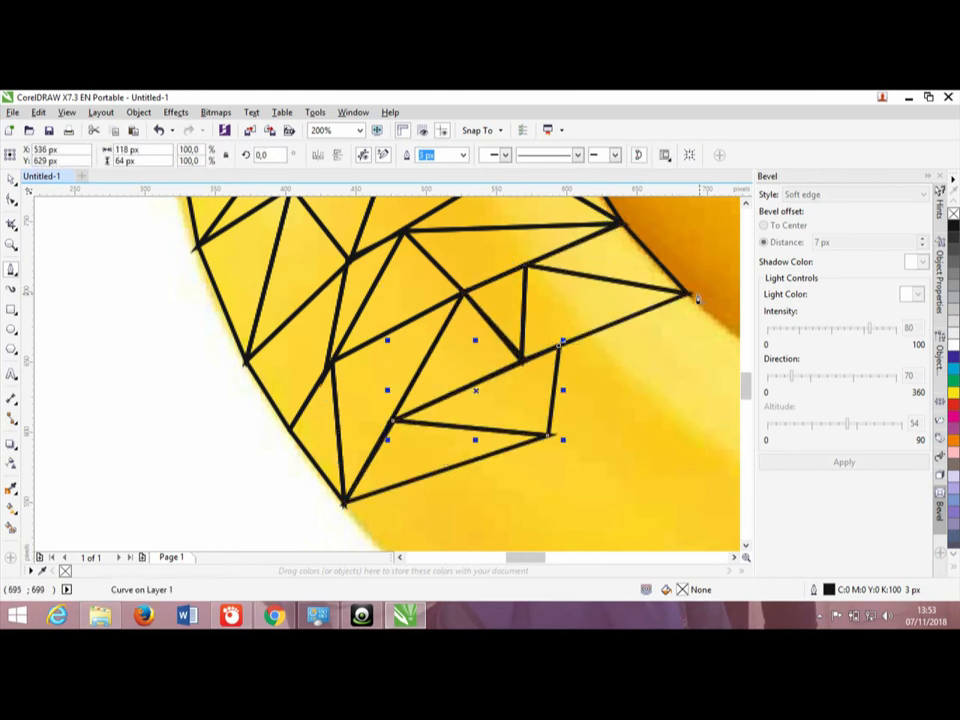
pyautogui.click(686, 293)
# - Draw a triangle extending the mesh along the outer edge below the lowest outer vertex
pyautogui.scroll(-2, 676, 298)
pyautogui.scroll(1, 525, 461)
pyautogui.click(410, 428)
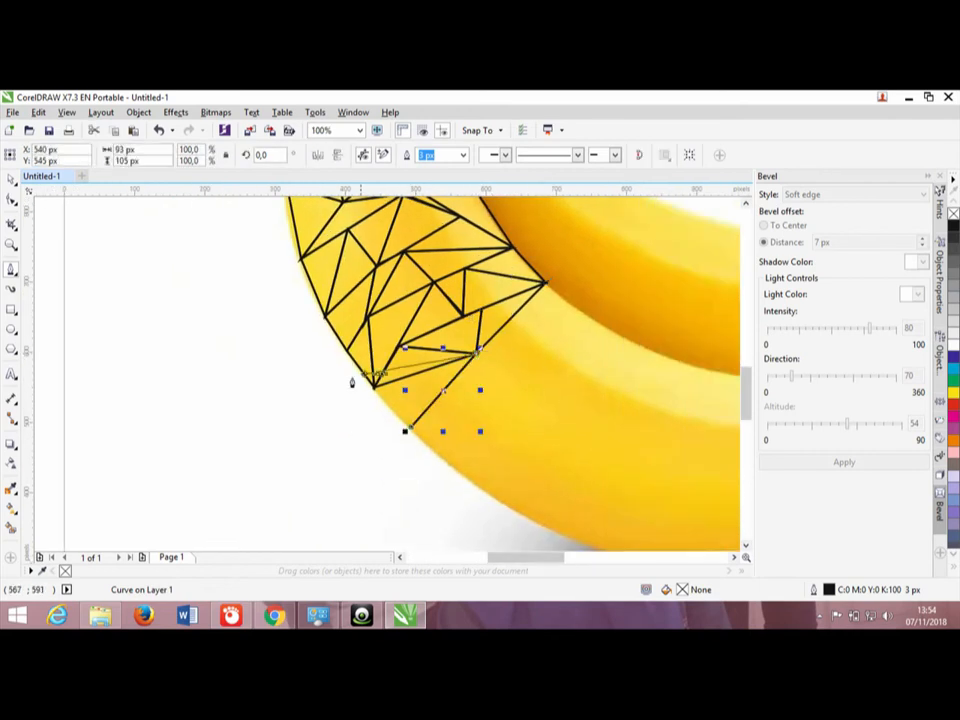
pyautogui.click(368, 389)
# - Draw two triangles sharing a new interior vertex on the lower curve and another triangle along the inner edge
pyautogui.click(520, 410)
pyautogui.click(543, 283)
pyautogui.click(613, 333)
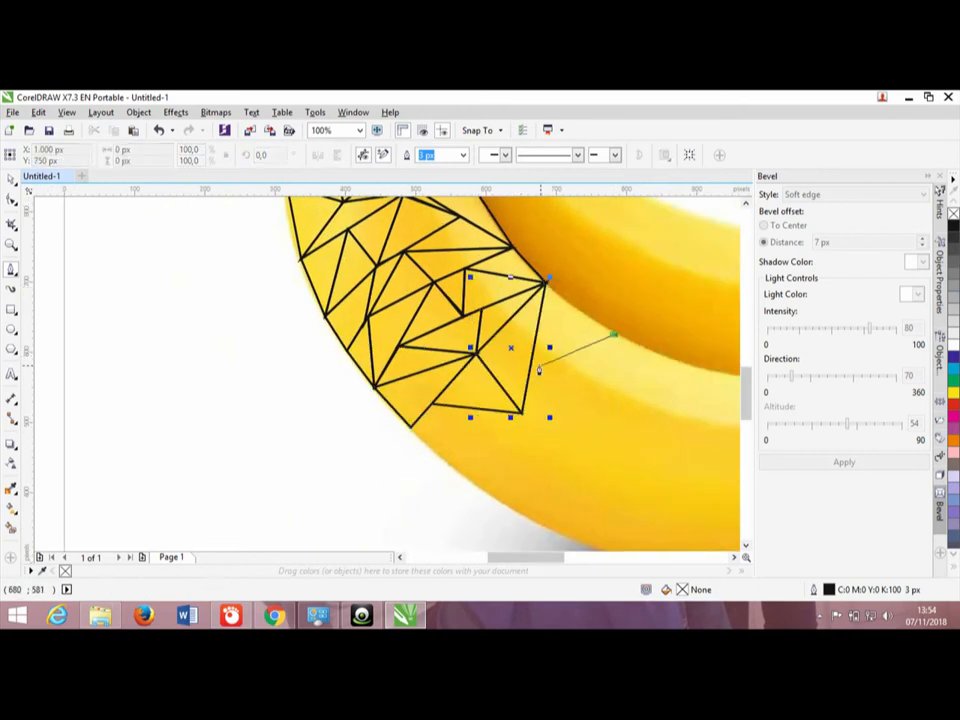
# - Draw a triangle about 40 × 70 px on the outer edge and a larger one joining it to the interior vertex
pyautogui.scroll(1, 440, 410)
pyautogui.click(446, 476)
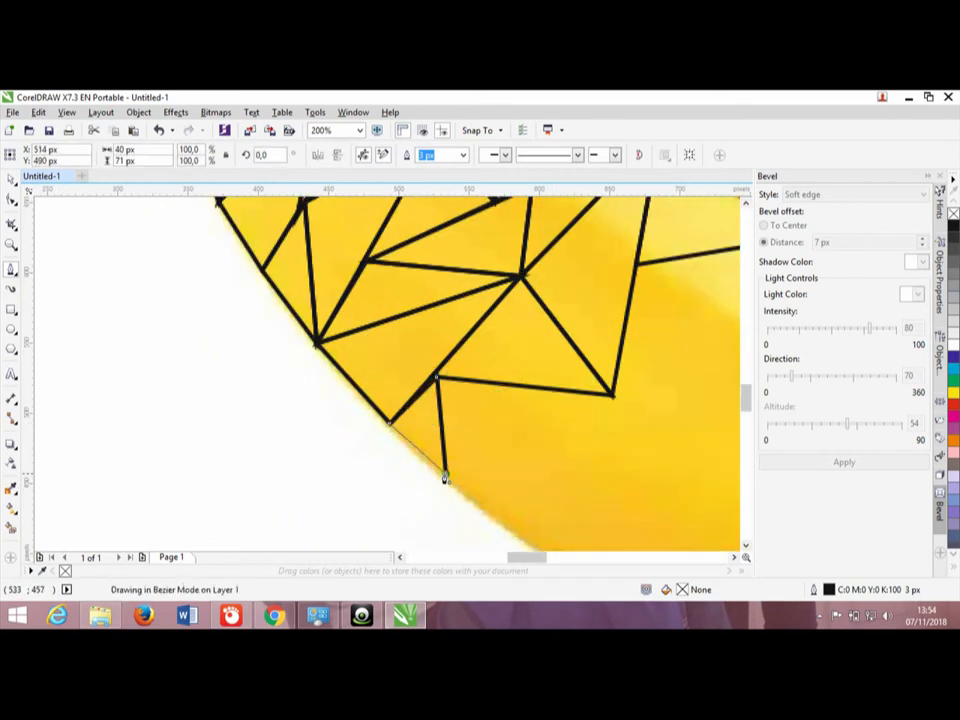
pyautogui.click(613, 393)
pyautogui.click(437, 378)
pyautogui.click(446, 476)
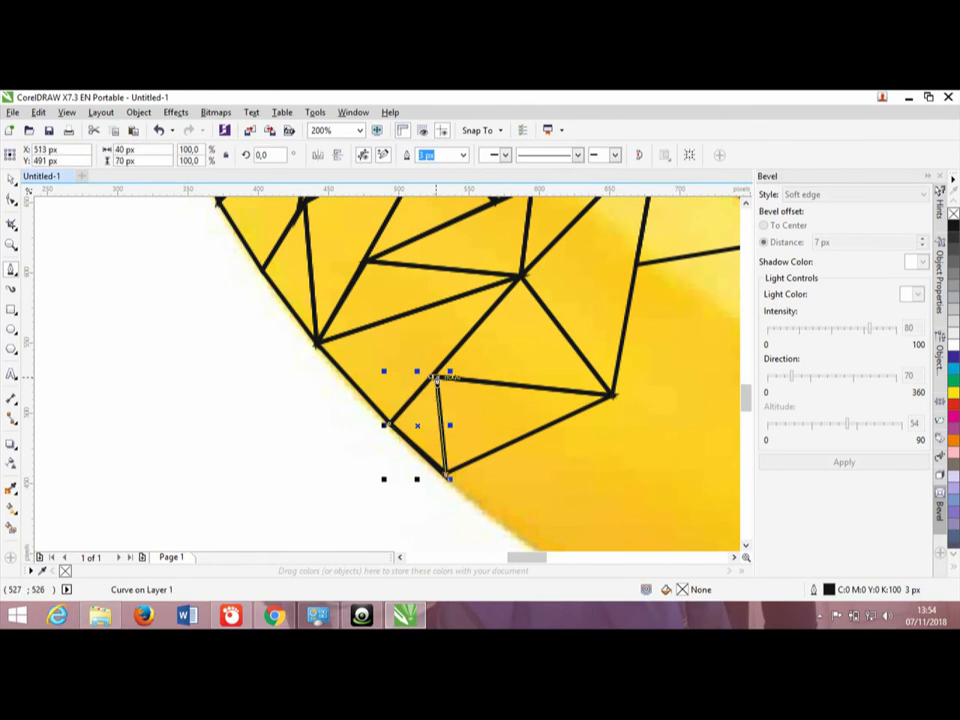
# - Draw a thin triangle along the inner edge beyond the last inner-edge triangle
pyautogui.scroll(-1, 548, 450)
pyautogui.moveTo(528, 551); pyautogui.dragTo(560, 551)
pyautogui.click(388, 350)
pyautogui.click(514, 362)
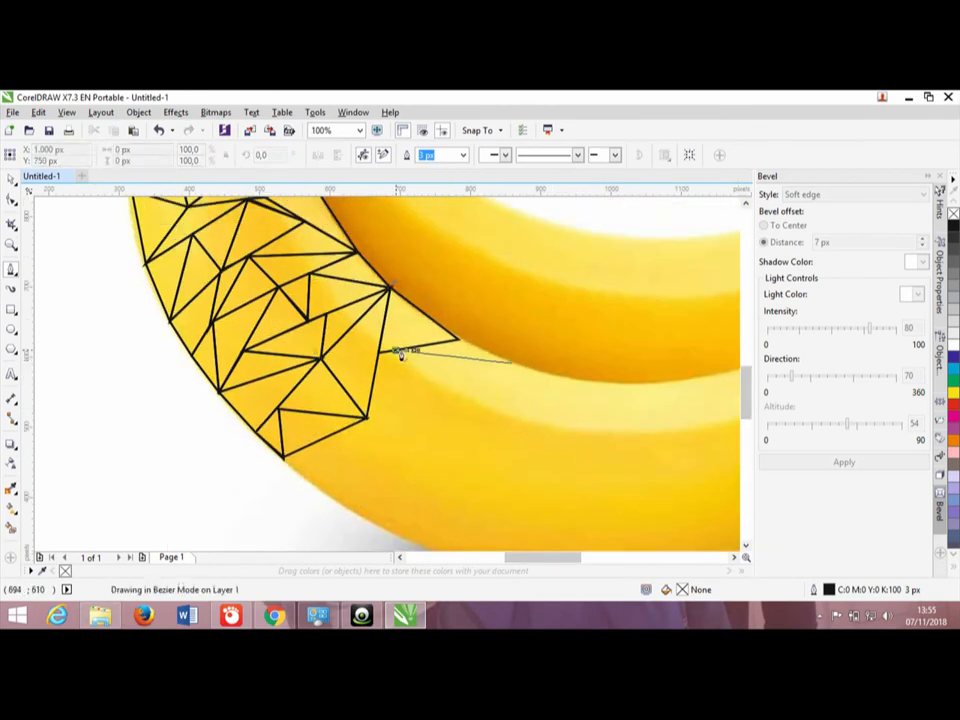
pyautogui.click(452, 335)
pyautogui.click(390, 350)
# - Draw two triangles along the pale highlight below the inner edge, meeting at a new vertex on the highlight's lower border
pyautogui.scroll(1, 413, 383)
pyautogui.click(348, 328)
pyautogui.click(491, 411)
pyautogui.click(707, 385)
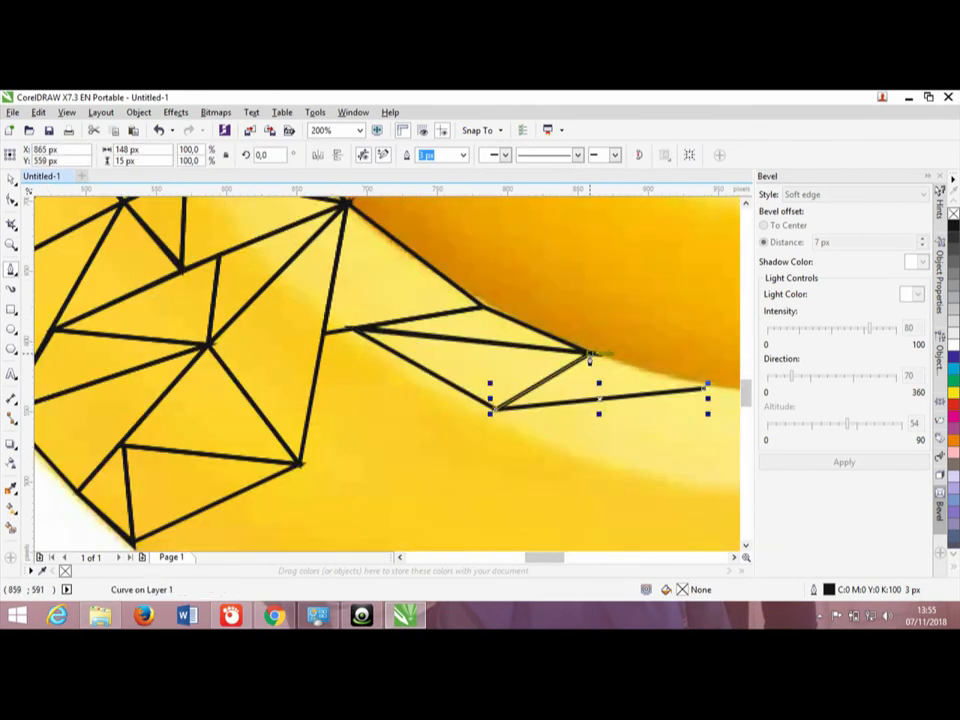
pyautogui.click(600, 350)
pyautogui.click(491, 411)
# - Draw the next triangle along the inner edge, pointing down into the pale highlight
pyautogui.hscroll(2, 621, 400)
pyautogui.click(473, 387)
pyautogui.click(560, 394)
pyautogui.click(438, 450)
pyautogui.click(473, 387)
# - Draw a triangle filling the highlight band's lower border between its lowest vertex and the new inner-edge triangle
pyautogui.click(418, 468)
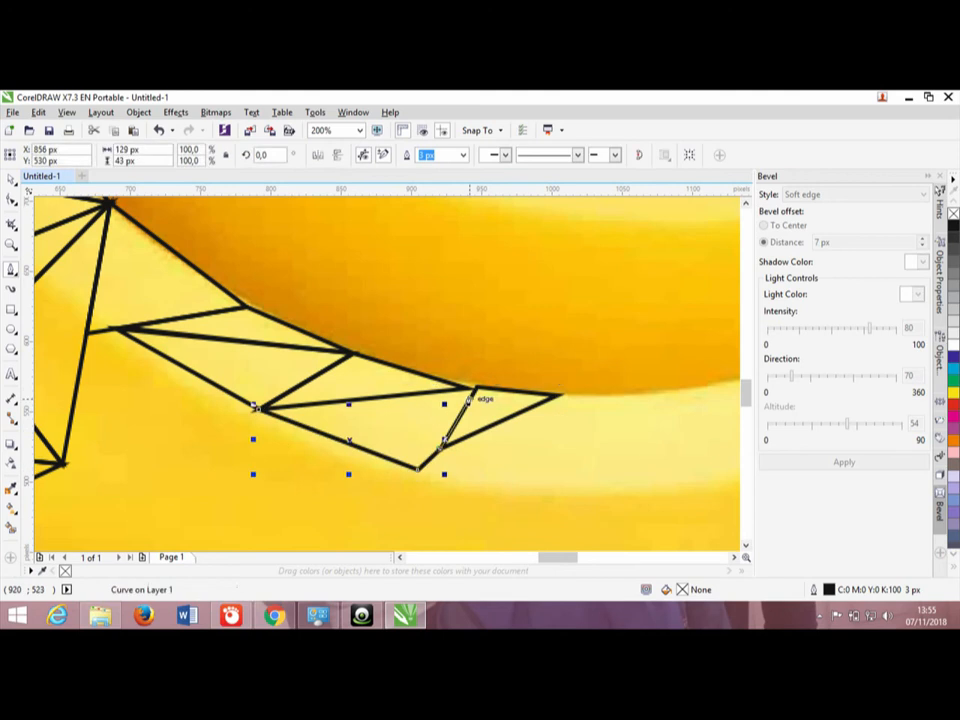
pyautogui.click(257, 408)
pyautogui.click(475, 385)
pyautogui.click(418, 468)
# - Draw a triangle about 142 × 63 px extending the pale highlight band away from the stem
pyautogui.click(621, 484)
pyautogui.click(418, 468)
pyautogui.click(560, 394)
pyautogui.click(621, 484)
# - Draw a small triangle between the main mesh's last long edge and the starting vertex of the highlight band
pyautogui.scroll(-1, 565, 478)
pyautogui.scroll(1, 343, 403)
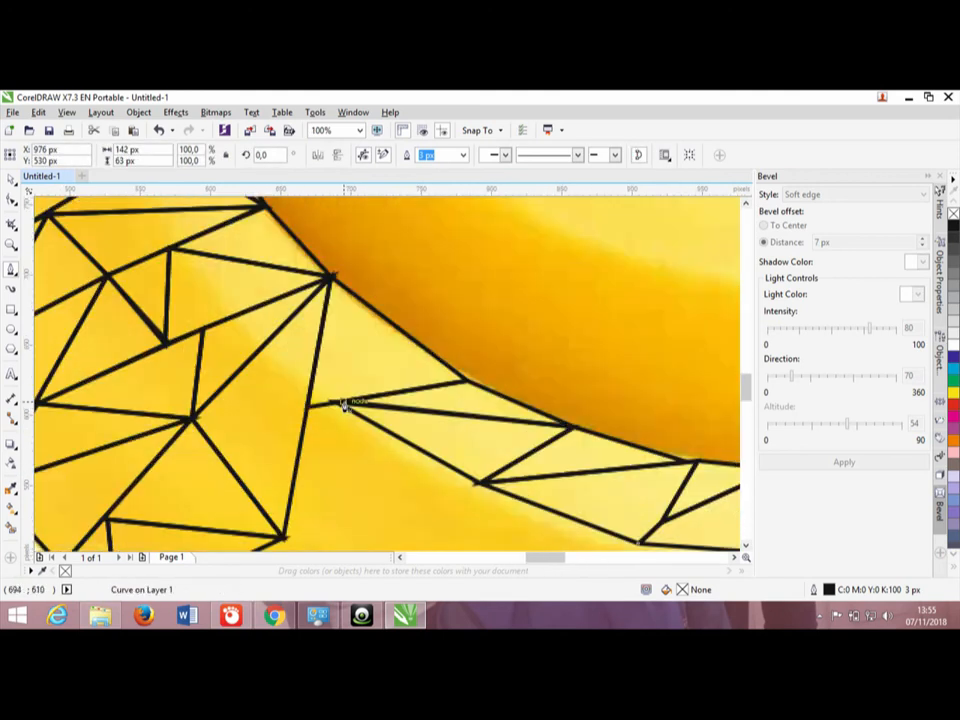
pyautogui.click(308, 403)
pyautogui.click(290, 505)
pyautogui.click(341, 403)
pyautogui.click(308, 405)
# - Draw a shape about 136 × 92 px joining the small gap triangle, the highlight band's lower vertex and the main mesh
pyautogui.click(284, 538)
pyautogui.click(290, 503)
pyautogui.click(341, 403)
pyautogui.click(480, 483)
pyautogui.click(284, 538)
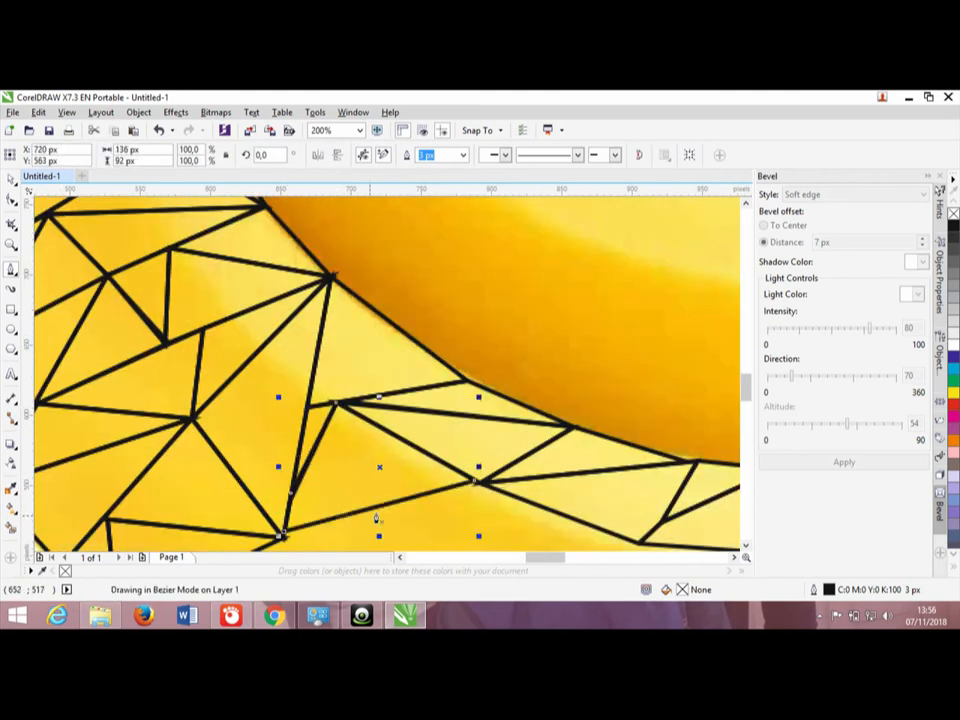
# - Draw a triangle along the banana's lower outer edge, from the mesh's last outer vertex to a new edge point
pyautogui.scroll(-1, 377, 519)
pyautogui.click(305, 486)
pyautogui.click(330, 400)
pyautogui.click(248, 438)
pyautogui.click(305, 486)
# - Draw an adjoining triangle from the new outer edge point and the mesh's hub vertex to a new point inside the banana
pyautogui.click(411, 440)
pyautogui.click(305, 486)
pyautogui.click(330, 400)
pyautogui.click(411, 440)
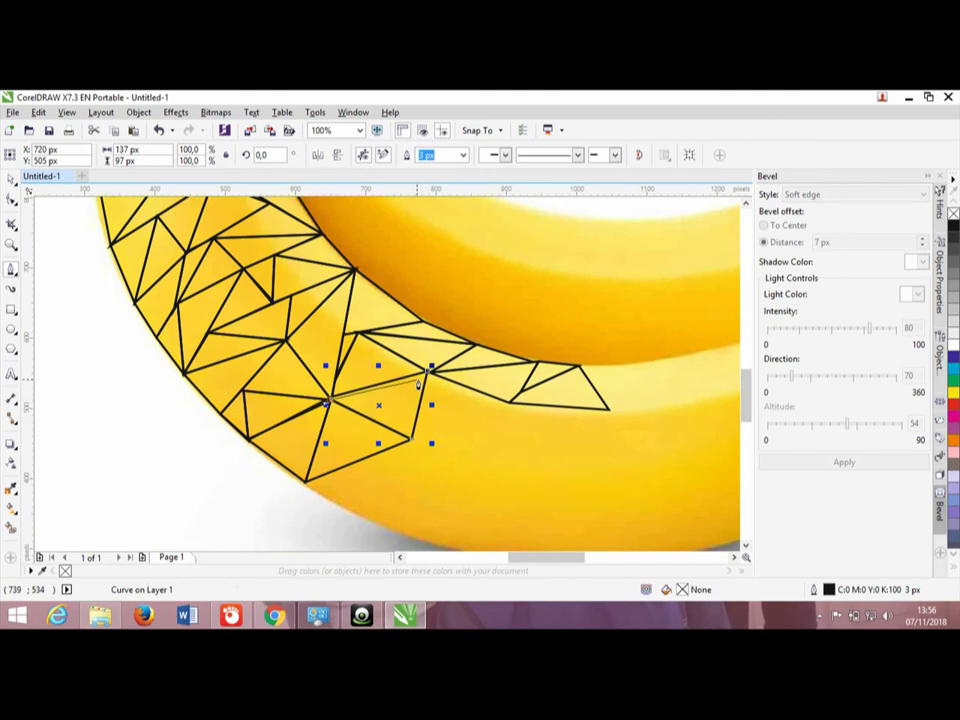
# - Draw a triangle about 137 × 97 px beneath the highlight band and a neighbouring one up to the band's next lower vertex
pyautogui.click(262, 398)
pyautogui.click(455, 340)
pyautogui.click(425, 478)
pyautogui.click(622, 404)
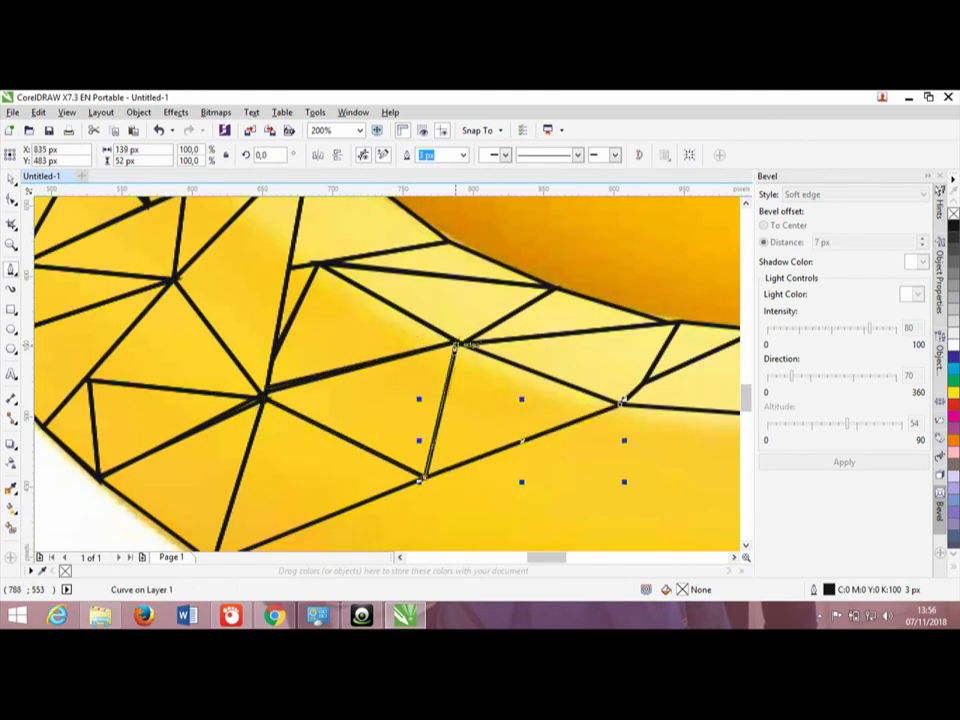
# - Extend the pale highlight band toward the banana's tip with two triangles sharing a new vertex on its lower border
pyautogui.scroll(-1, 659, 454)
pyautogui.moveTo(530, 563); pyautogui.dragTo(585, 563)
pyautogui.click(250, 392)
pyautogui.click(313, 338)
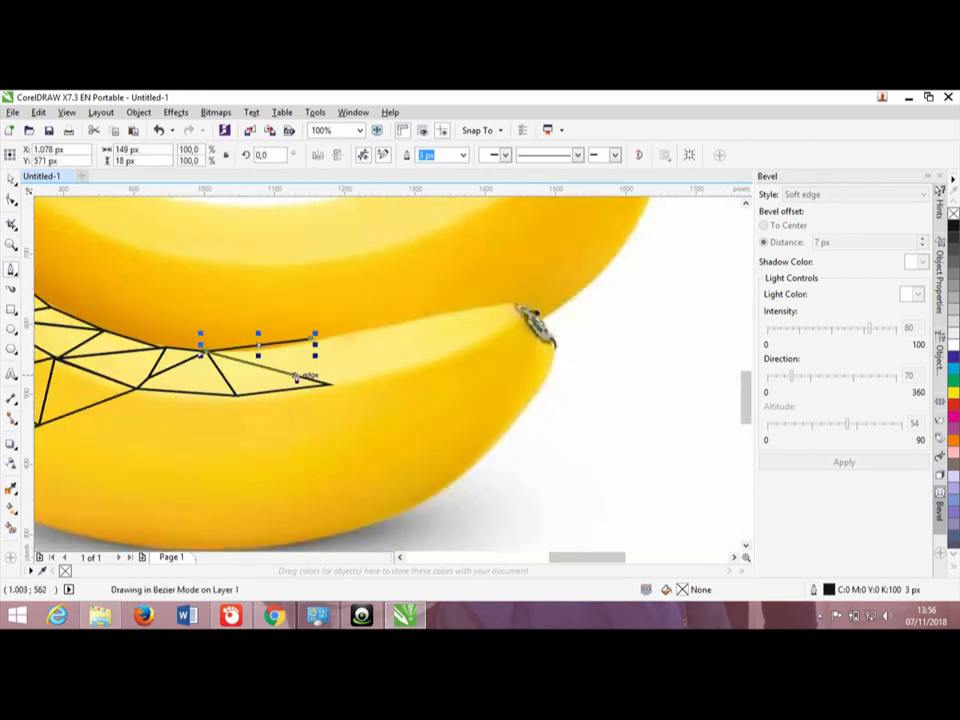
pyautogui.click(333, 388)
# - Fan two more triangles from the highlight band's newest lower vertex along the banana's upper edge
pyautogui.click(330, 385)
pyautogui.click(380, 326)
pyautogui.click(454, 313)
pyautogui.click(330, 385)
# - Complete the highlight band with two triangles that follow its lower border and reach the banana's dark tip
pyautogui.click(454, 313)
pyautogui.click(440, 357)
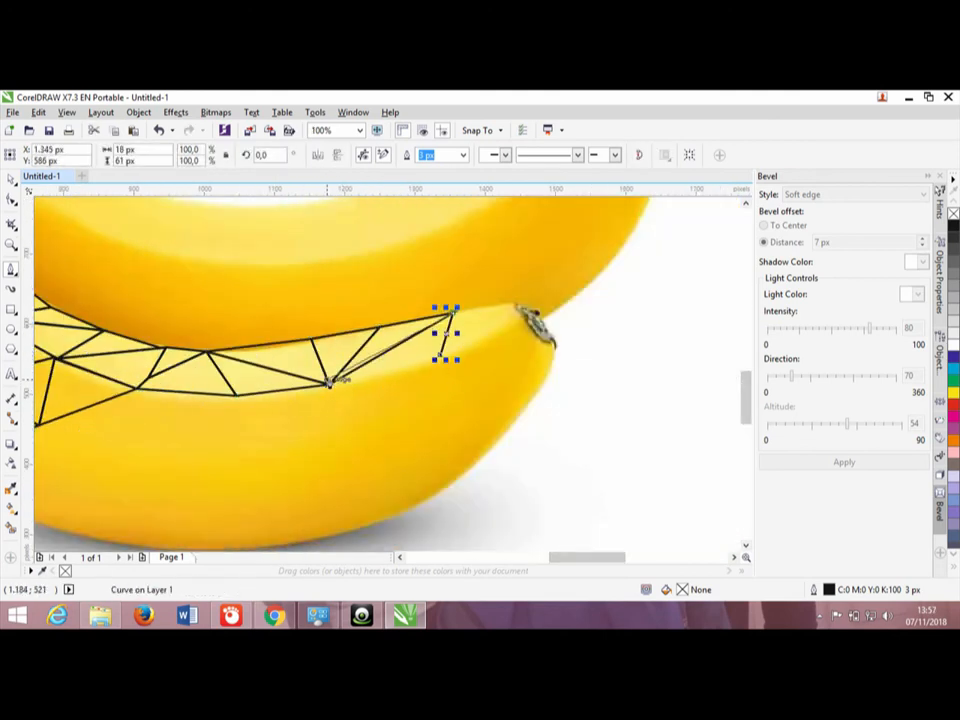
pyautogui.click(330, 385)
pyautogui.click(516, 308)
pyautogui.click(440, 357)
pyautogui.click(454, 313)
pyautogui.click(516, 308)
# - Draw a long thin triangle directly beneath the middle of the highlight band, joined to the main mesh
pyautogui.moveTo(588, 558); pyautogui.dragTo(544, 558)
pyautogui.click(622, 362)
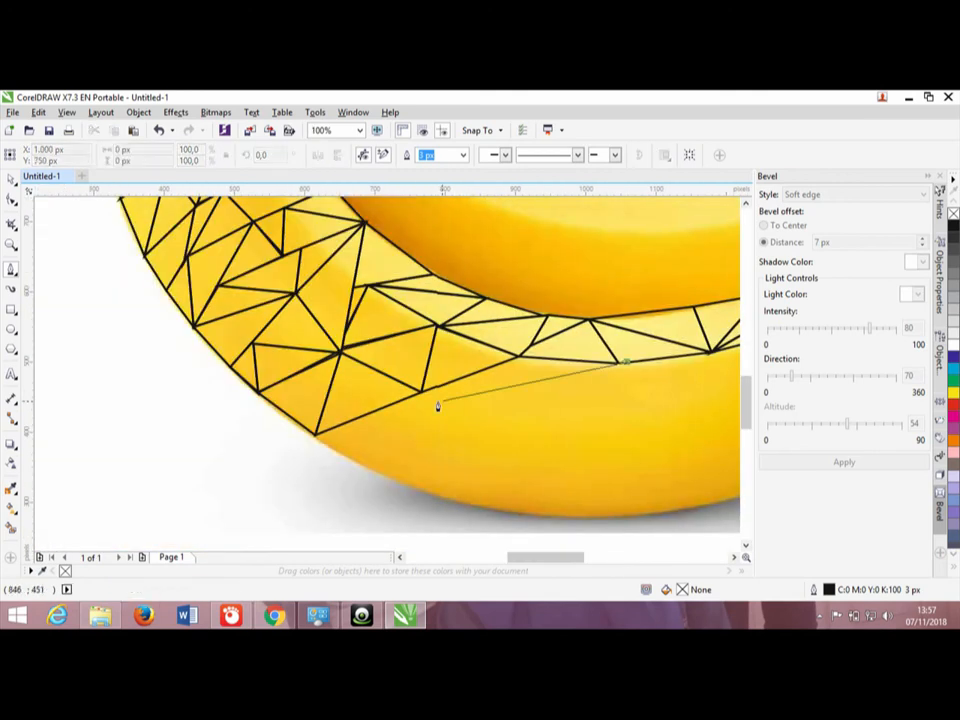
pyautogui.click(421, 392)
pyautogui.click(520, 355)
pyautogui.click(621, 362)
# - Draw a triangle extending the mesh along the lower outer edge to a new point near the shadow
pyautogui.click(377, 475)
pyautogui.click(421, 392)
pyautogui.click(315, 435)
pyautogui.click(377, 475)
# - Draw a triangle about 141 × 118 px from the newest outer edge point into the banana's body
pyautogui.click(478, 424)
pyautogui.click(377, 475)
pyautogui.click(421, 392)
pyautogui.click(478, 424)
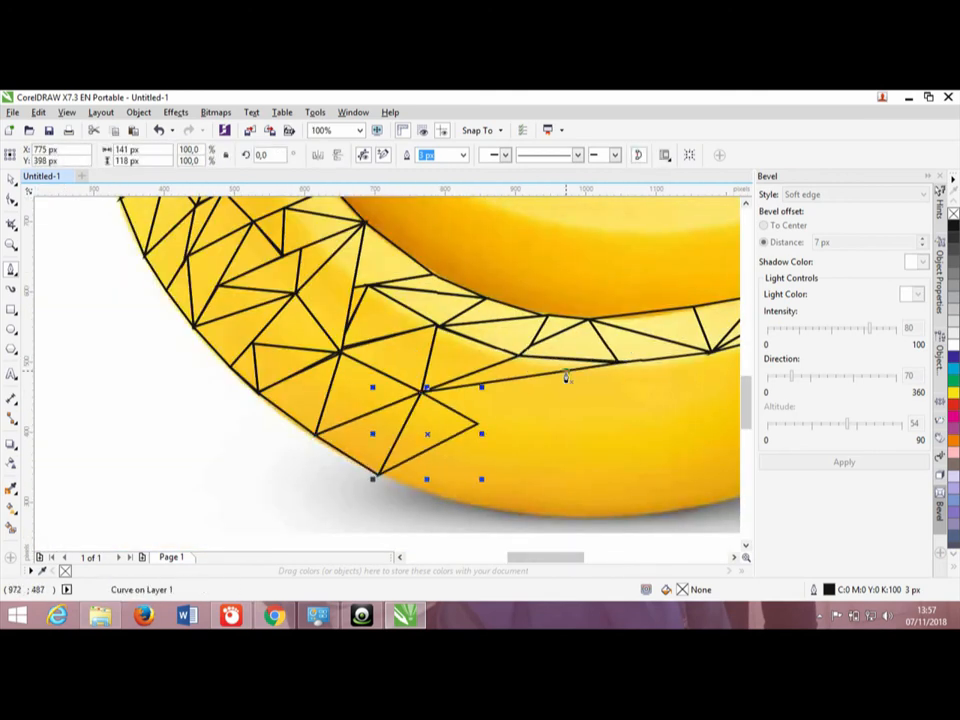
# - Draw a triangle between the newest inner vertex, the main mesh and the thin triangle's long lower side
pyautogui.click(451, 425)
pyautogui.click(581, 326)
pyautogui.click(338, 361)
pyautogui.click(451, 425)
# - Draw a large triangle about 241 × 155 px beneath the highlight band, reaching the band's lower hub vertex
pyautogui.moveTo(545, 559); pyautogui.dragTo(560, 561)
pyautogui.click(297, 326)
pyautogui.click(294, 499)
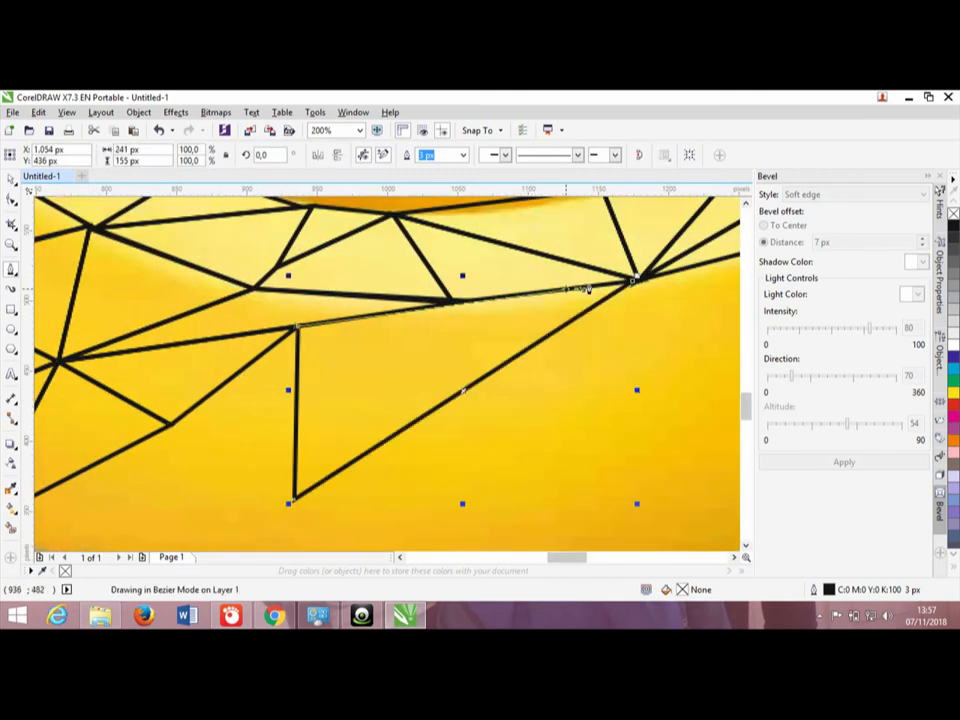
pyautogui.click(297, 326)
# - Fill the area between the large triangle and the lower outer edge with two triangles sharing the existing inner vertex
pyautogui.click(170, 425)
pyautogui.scroll(-1, 224, 437)
pyautogui.click(98, 482)
pyautogui.click(260, 467)
pyautogui.click(198, 431)
pyautogui.click(98, 482)
# - Extend the mesh along the banana's bottom edge to a new edge point and draw an adjoining triangle toward the tip
pyautogui.click(244, 522)
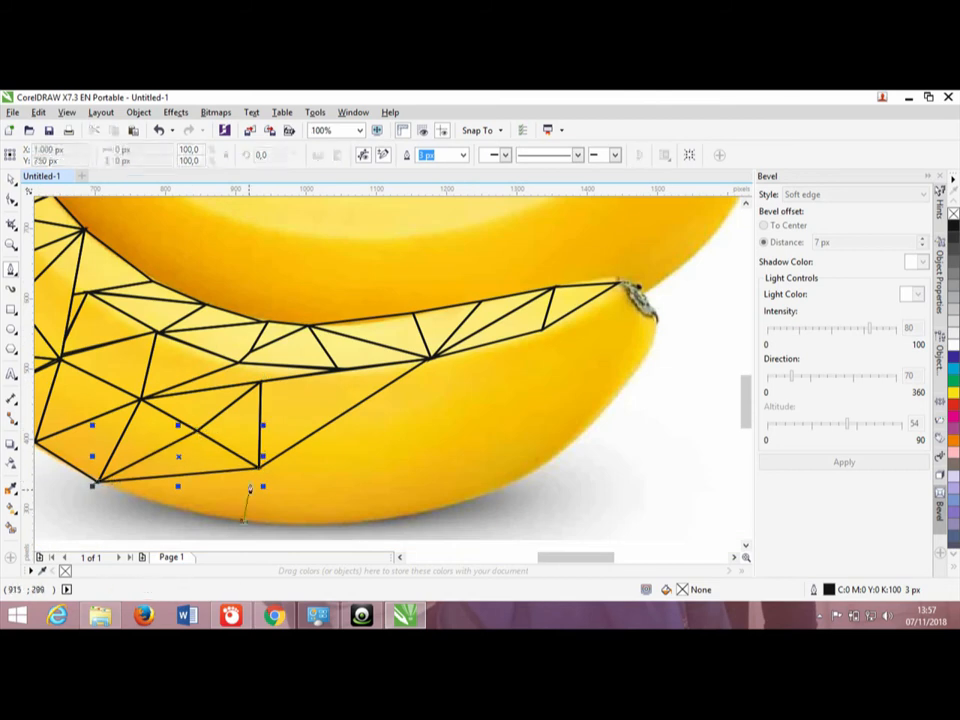
pyautogui.click(391, 459)
pyautogui.click(244, 522)
pyautogui.click(260, 467)
pyautogui.click(391, 459)
# - Draw a triangle from the highlight band's hub vertex to the newest inner vertex, and another along the bottom edge below it
pyautogui.click(430, 357)
pyautogui.click(391, 459)
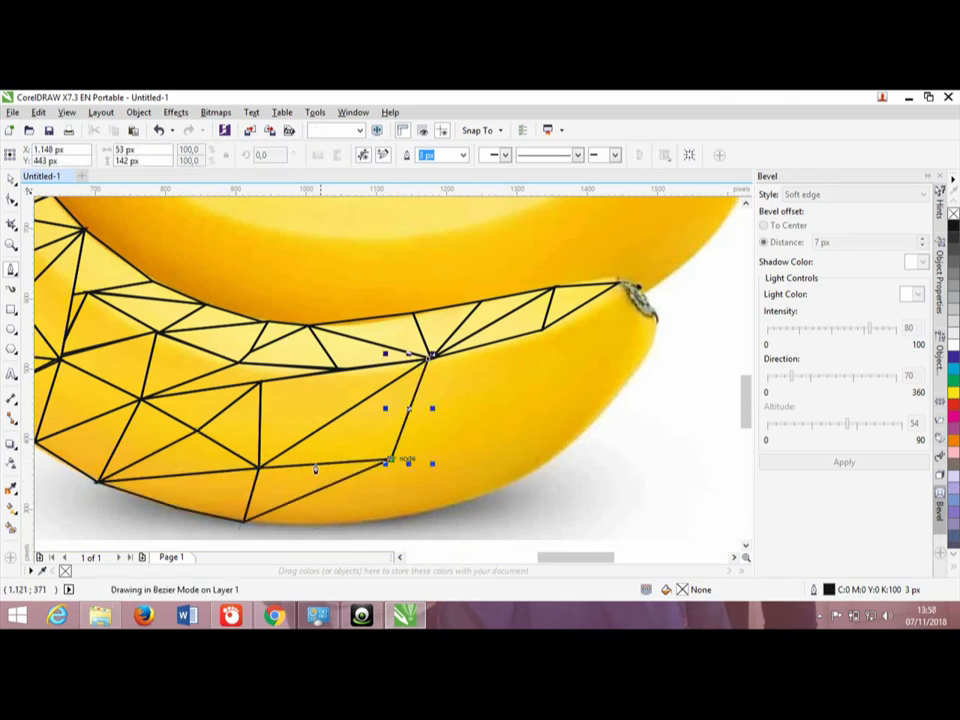
pyautogui.click(260, 467)
pyautogui.click(430, 357)
pyautogui.click(391, 459)
pyautogui.click(244, 522)
pyautogui.click(391, 516)
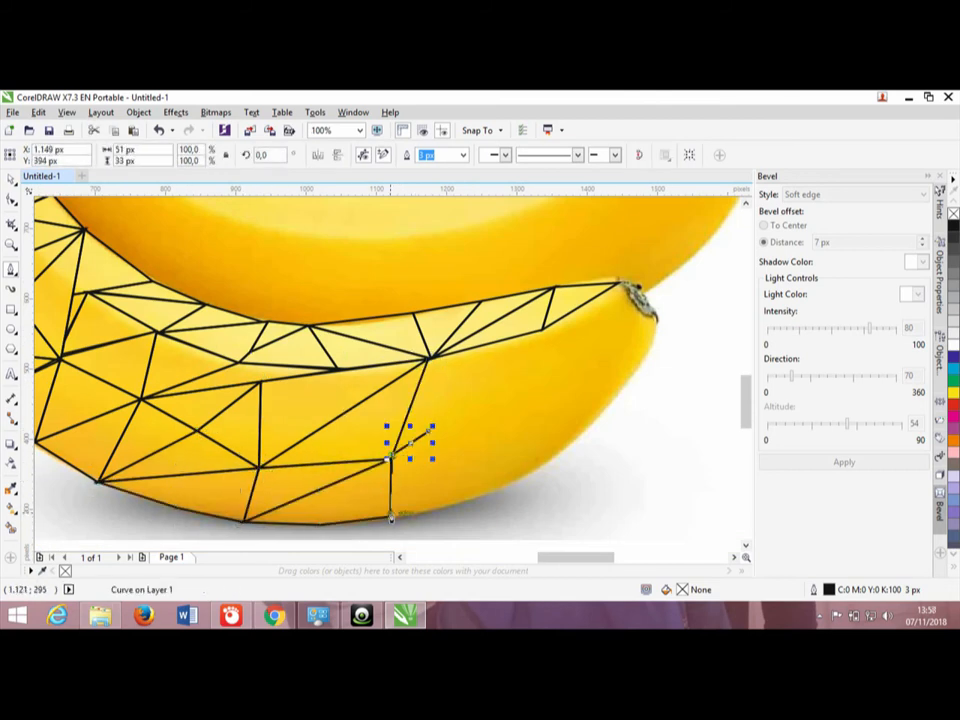
# - Draw narrow triangles on the tip side of the newest inner vertex, linking the bottom edge to the highlight band's hub
pyautogui.scroll(1, 426, 444)
pyautogui.click(433, 272)
pyautogui.click(433, 422)
pyautogui.click(358, 472)
pyautogui.click(433, 272)
# - Draw a triangle about 83 × 124 px hanging from the highlight band's lower border, next to the hub vertex
pyautogui.scroll(-1, 505, 341)
pyautogui.moveTo(560, 557); pyautogui.dragTo(574, 557)
pyautogui.click(399, 291)
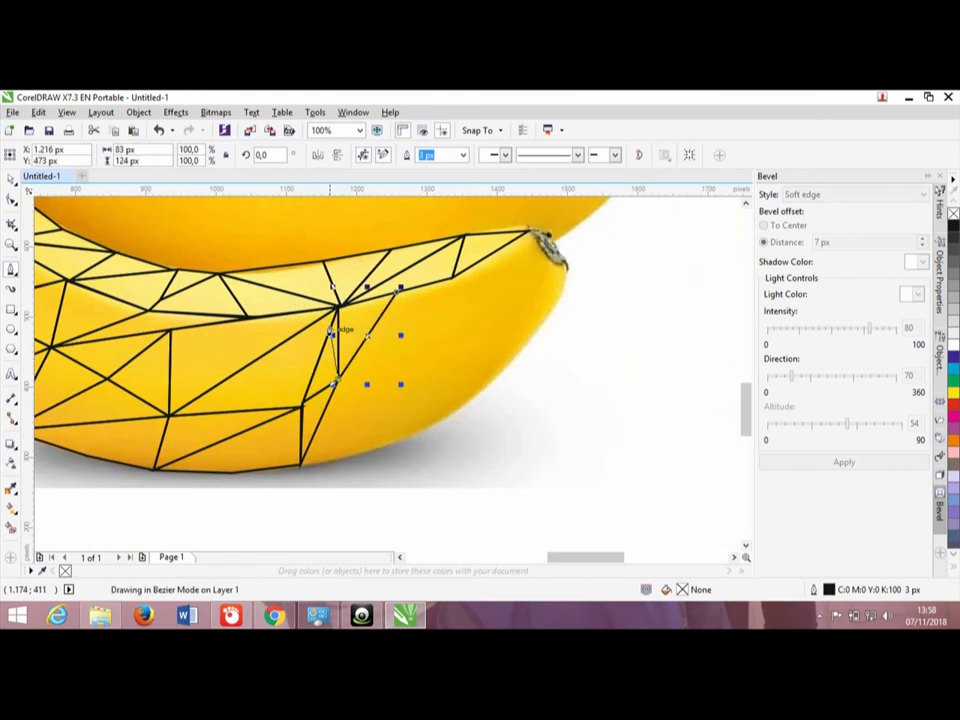
# - Draw a triangle about 104 × 121 px along the bottom edge below the newest inner vertex
pyautogui.scroll(1, 404, 325)
pyautogui.moveTo(743, 407); pyautogui.dragTo(743, 416)
pyautogui.click(341, 456)
pyautogui.click(272, 321)
pyautogui.click(195, 496)
pyautogui.click(341, 456)
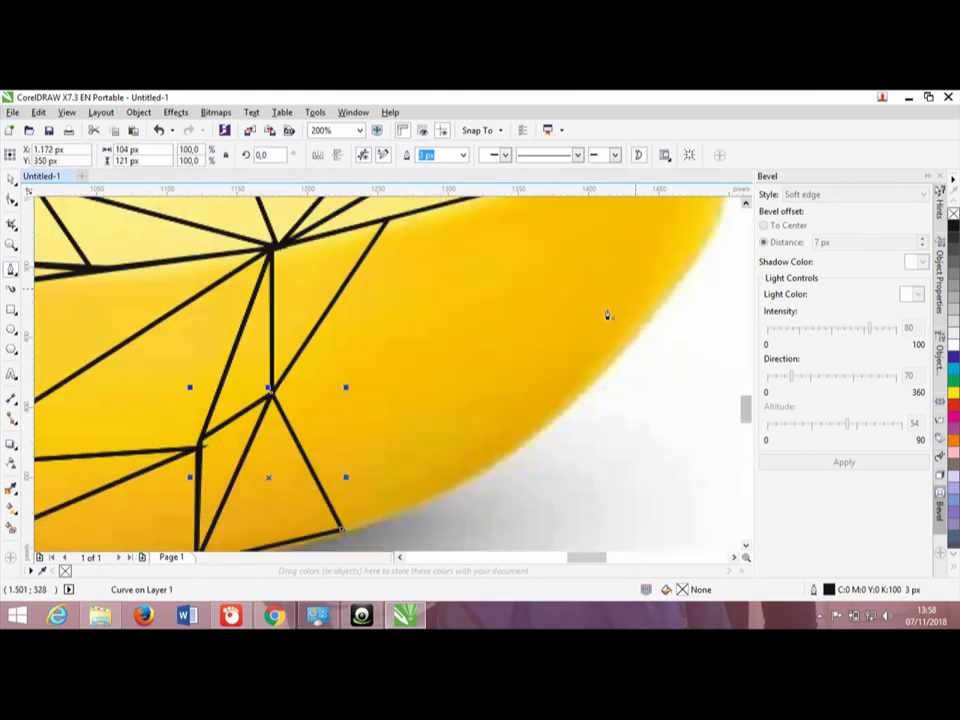
# - Draw a tall triangle from the highlight band's lower border to the newest bottom edge point
pyautogui.click(388, 218)
pyautogui.click(341, 530)
pyautogui.click(272, 393)
pyautogui.click(388, 218)
# - Draw a triangle about 131 × 103 px from the tall triangle's outer side to a new vertex nearer the tip
pyautogui.scroll(-1, 419, 297)
pyautogui.moveTo(618, 557); pyautogui.dragTo(628, 557)
pyautogui.click(314, 296)
pyautogui.click(396, 328)
pyautogui.click(303, 371)
pyautogui.click(314, 296)
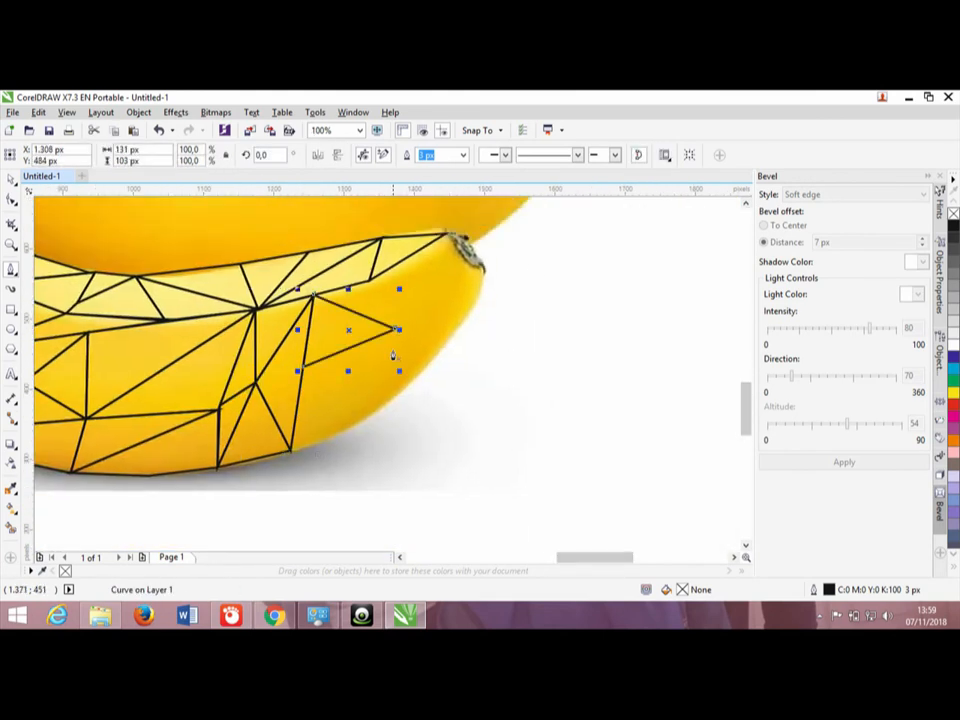
# - Draw a triangle below the newest inner vertex and one about 113 × 69 px above it against the highlight band
pyautogui.click(303, 371)
pyautogui.scroll(1, 397, 296)
pyautogui.click(346, 268)
pyautogui.click(394, 362)
pyautogui.click(234, 292)
pyautogui.click(346, 268)
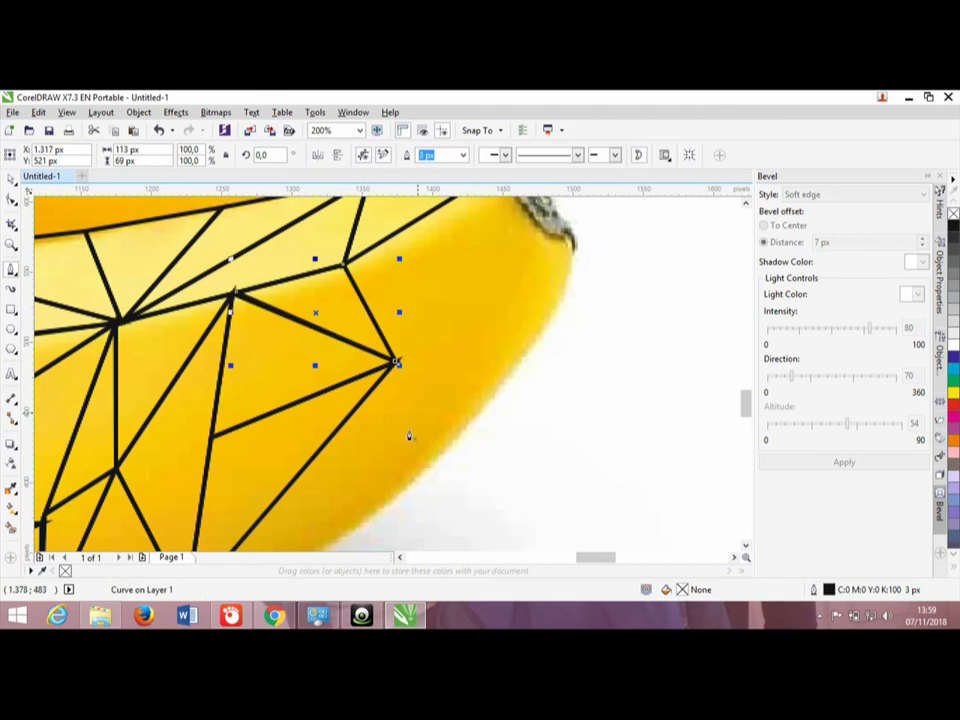
# - Draw a triangle from the newest inner vertex to the banana's outer edge, closing the lower contour there
pyautogui.click(745, 545)
pyautogui.click(408, 414)
pyautogui.click(396, 290)
pyautogui.click(187, 534)
pyautogui.click(408, 414)
# - Draw a triangle about 115 × 140 px between the highlight band's lower border, the inner vertex and the banana's tip
pyautogui.scroll(3, 406, 400)
pyautogui.click(503, 207)
pyautogui.click(396, 398)
pyautogui.click(345, 301)
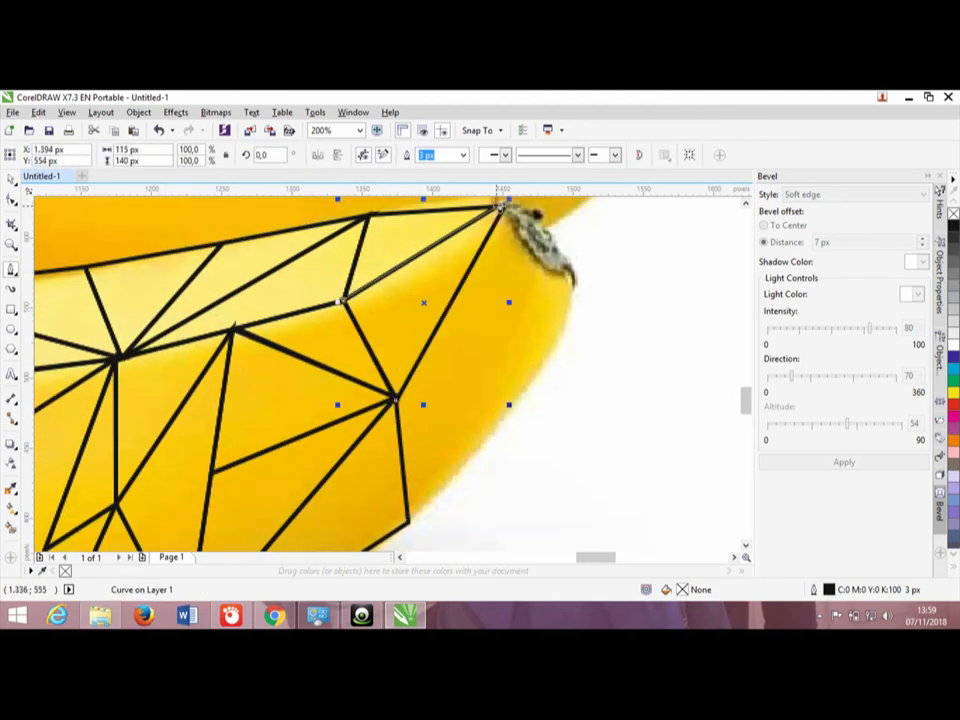
pyautogui.click(503, 207)
# - Draw two triangles from the inner vertex along the outer edge, closing the front banana's mesh up to its tip
pyautogui.click(396, 400)
pyautogui.click(408, 522)
pyautogui.click(507, 415)
pyautogui.click(507, 415)
pyautogui.click(506, 206)
pyautogui.click(396, 400)
pyautogui.click(507, 415)
pyautogui.click(506, 206)
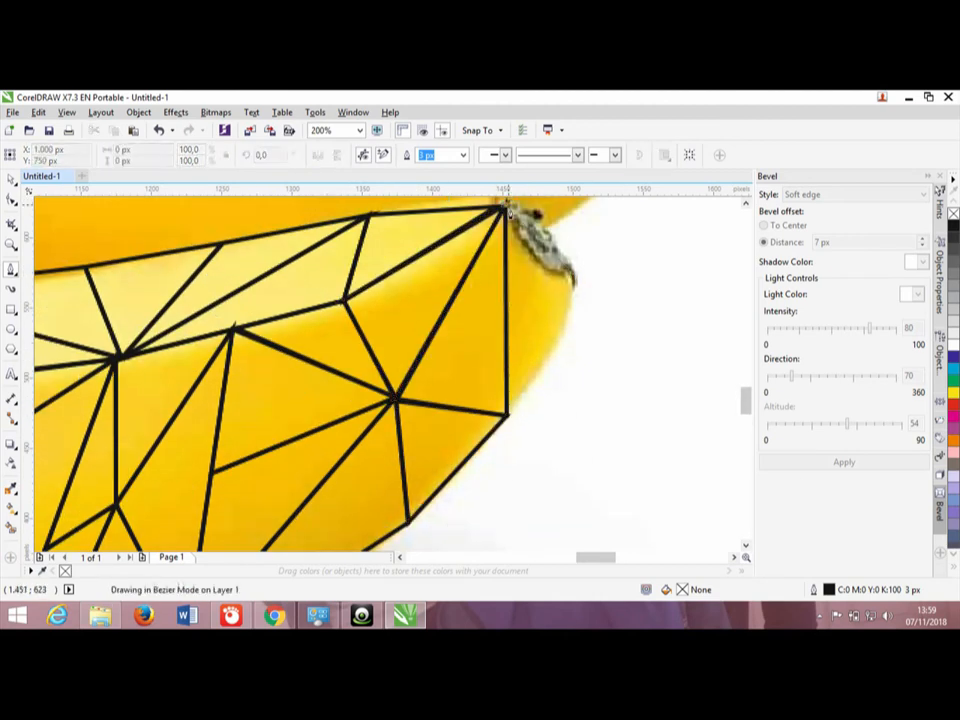
# - Draw three connected triangles over the dark brown part of the stem, between and above the mesh's two upper peaks
pyautogui.scroll(-2, 349, 309)
pyautogui.scroll(2, 364, 354)
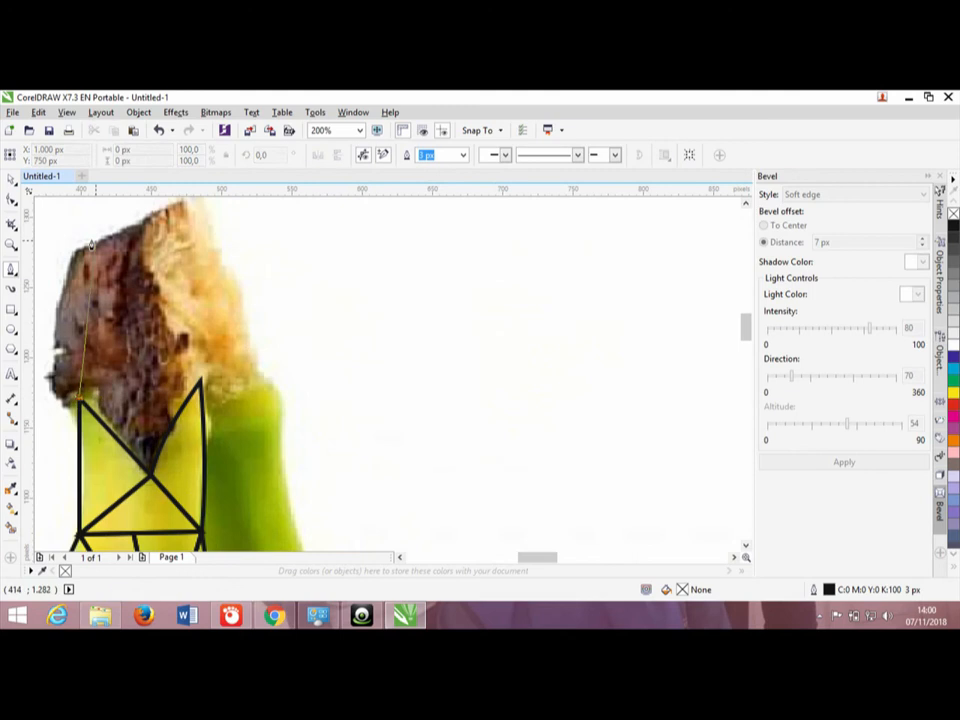
pyautogui.click(200, 381)
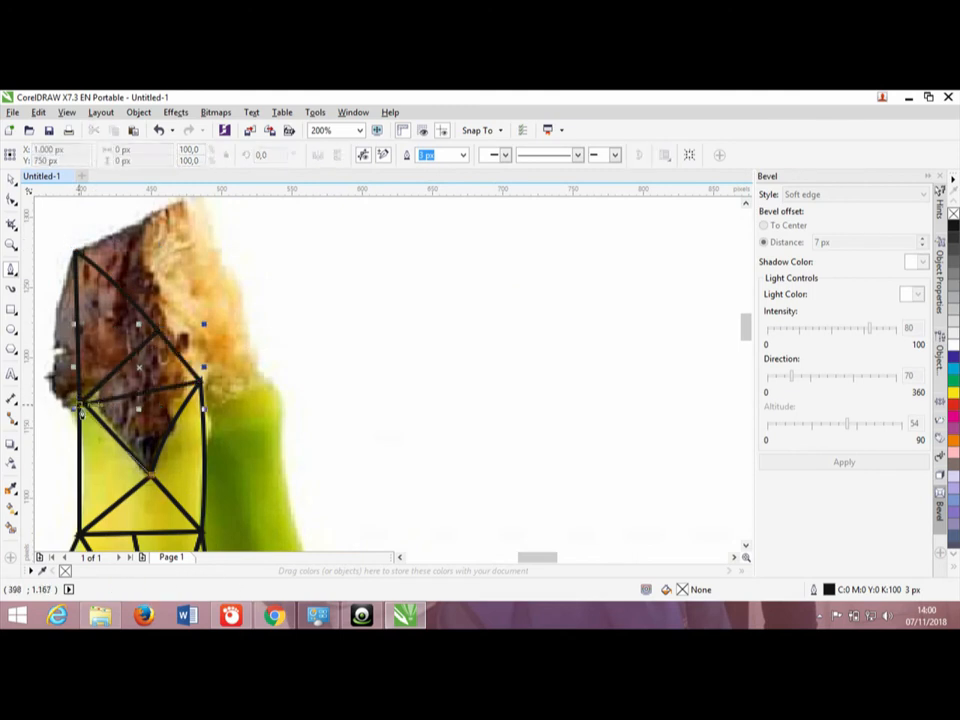
pyautogui.click(152, 478)
pyautogui.click(200, 381)
# - Draw a shape about 87 × 129 px covering the stem's upper part up to its top corner
pyautogui.click(183, 198)
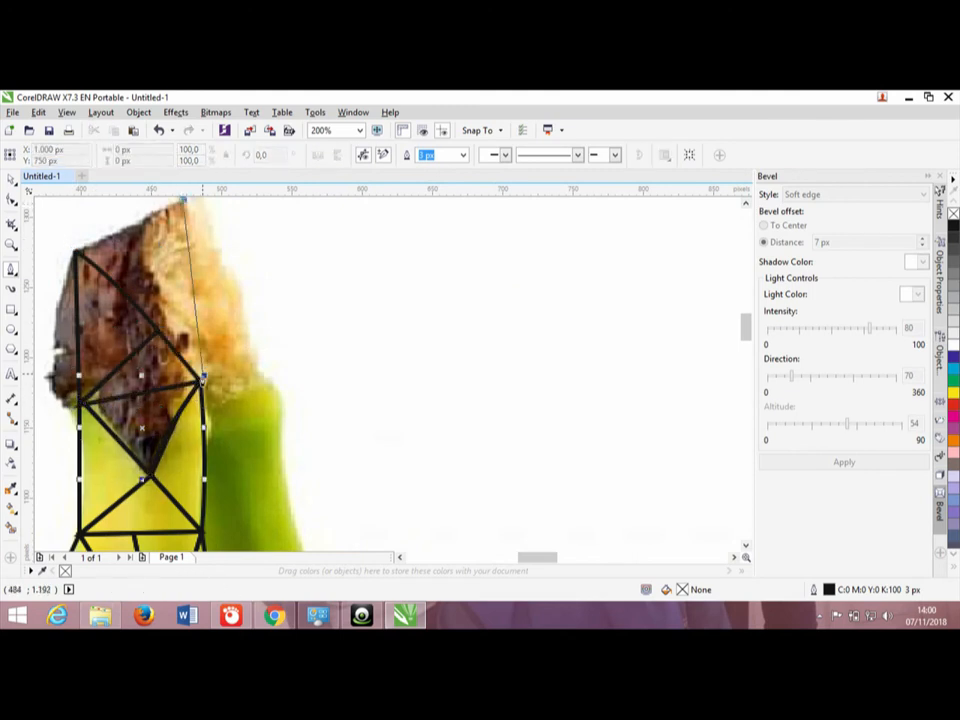
pyautogui.click(183, 204)
pyautogui.scroll(-2, 491, 389)
pyautogui.scroll(1, 546, 490)
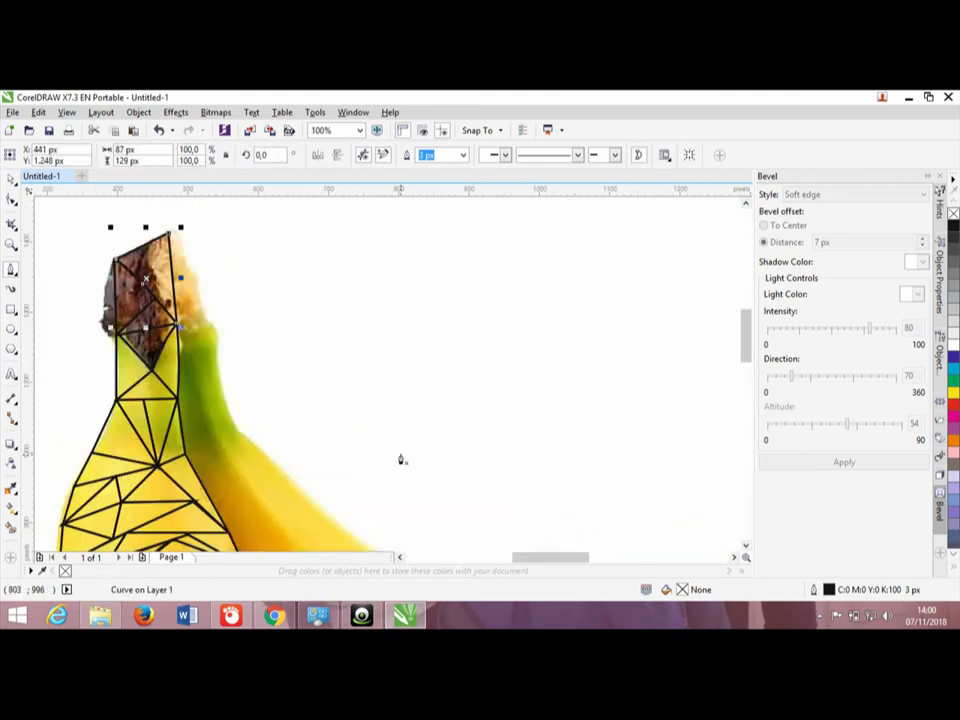
# - Draw a triangle over the pale tan side of the stem, starting at its top corner
pyautogui.scroll(1, 235, 305)
pyautogui.click(746, 203)
pyautogui.click(155, 282)
pyautogui.click(113, 232)
pyautogui.click(125, 369)
pyautogui.click(155, 282)
# - Draw a triangle about 55 × 94 px continuing down the stem's pale outer edge
pyautogui.click(125, 369)
pyautogui.click(203, 413)
pyautogui.click(155, 282)
pyautogui.click(203, 413)
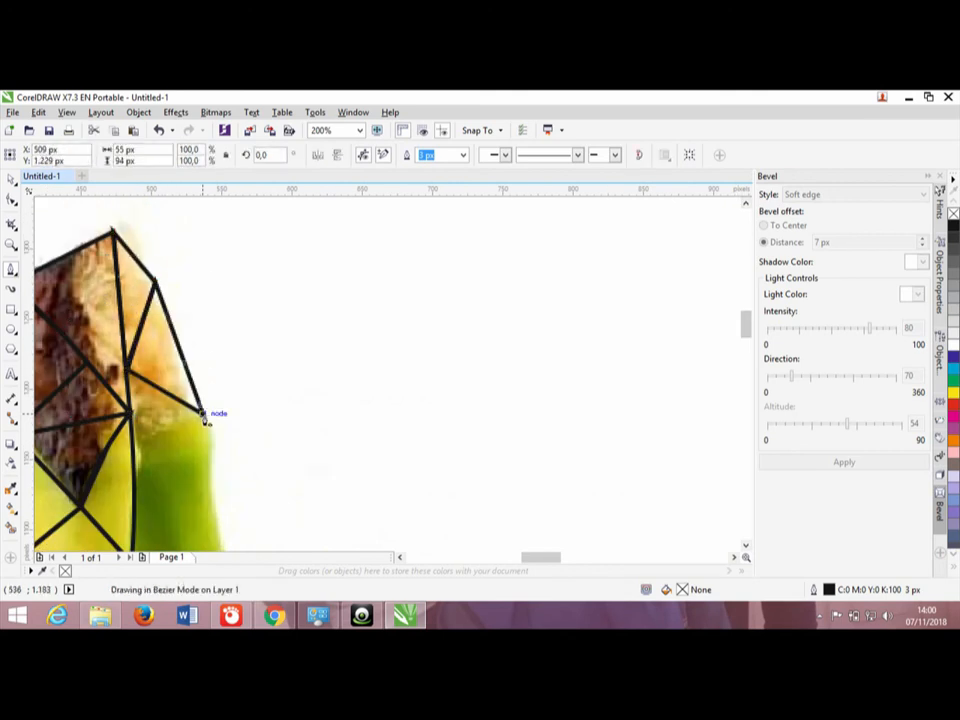
# - Draw a triangle where the tan stem meets the green skin, and one about 50 × 121 px down the green neck
pyautogui.click(131, 454)
pyautogui.scroll(-1, 300, 278)
pyautogui.scroll(1, 182, 300)
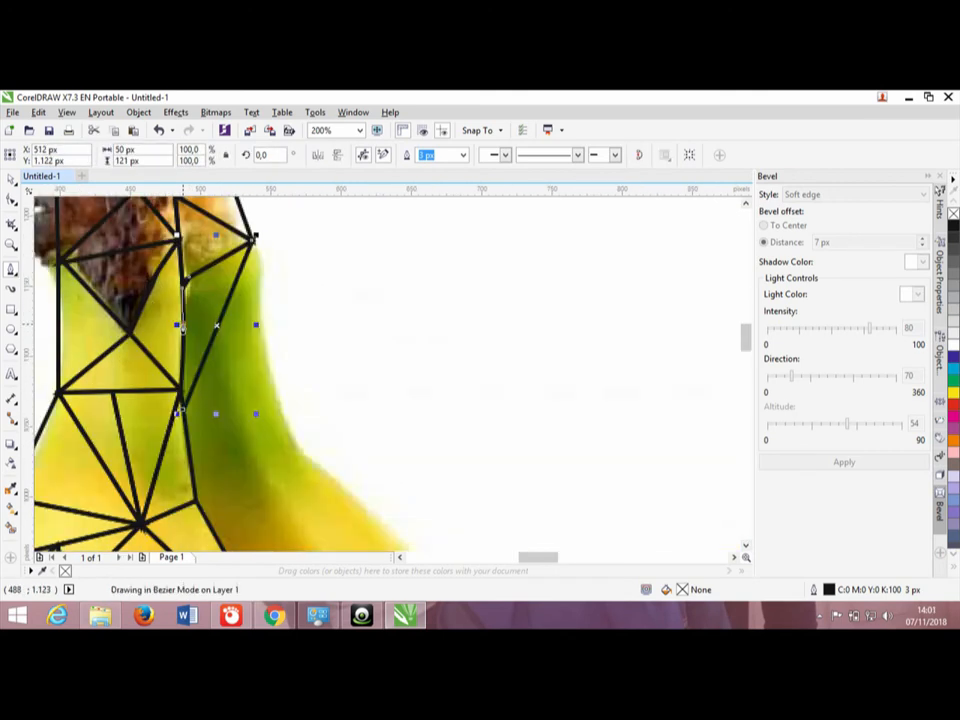
pyautogui.click(183, 408)
# - Draw a shape along the green neck's outer edge and a triangle below it reaching the front banana's mesh
pyautogui.click(273, 378)
pyautogui.click(273, 380)
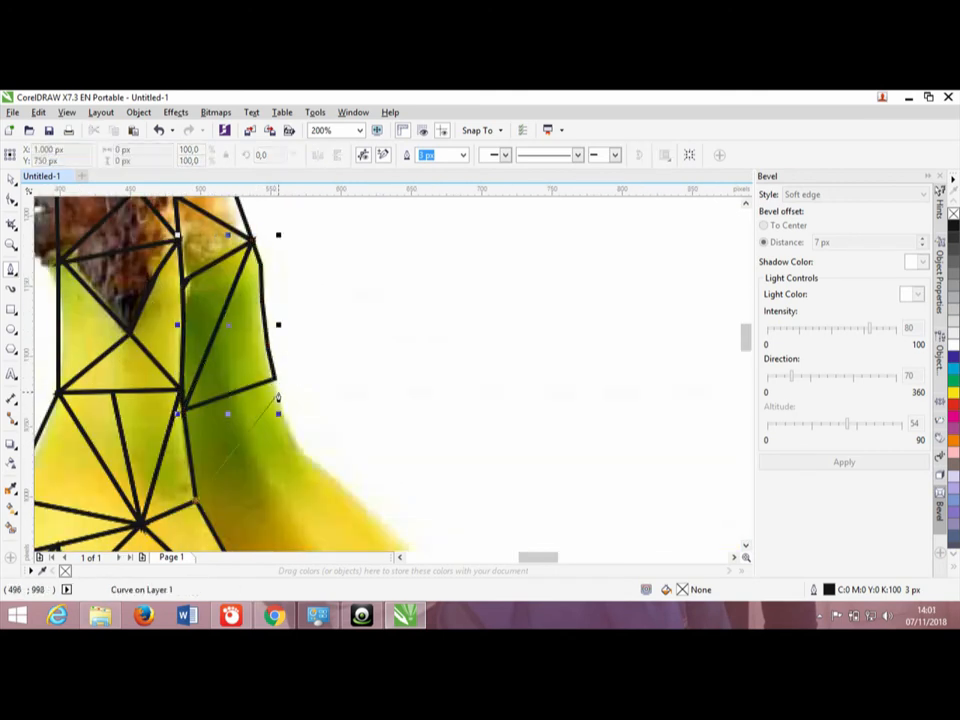
pyautogui.click(196, 501)
pyautogui.click(183, 408)
pyautogui.click(273, 379)
pyautogui.moveTo(745, 339); pyautogui.dragTo(745, 349)
pyautogui.click(344, 366)
pyautogui.click(196, 378)
pyautogui.hotkey('ctrl', 'z')
# - Draw a shape following the green neck's outer edge down to where the rear banana widens
pyautogui.click(302, 328)
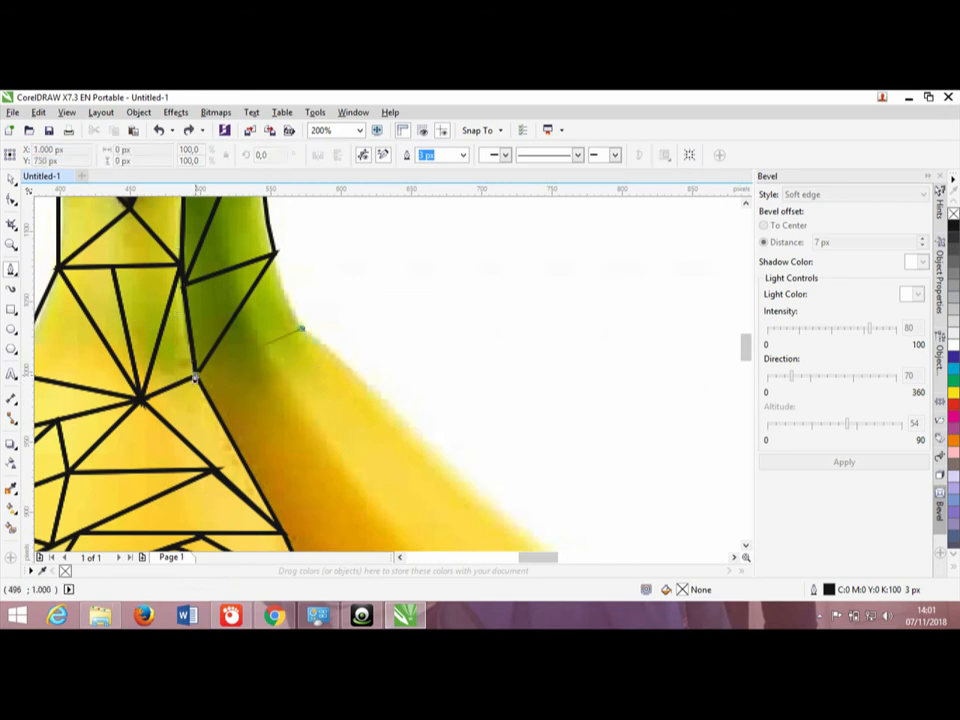
pyautogui.click(196, 376)
pyautogui.click(275, 254)
pyautogui.click(254, 357)
pyautogui.click(231, 437)
pyautogui.hotkey('ctrl', 'z')
# - Continue the mesh down the rear banana with two triangles about 73 × 79 px and 100 × 81 px
pyautogui.click(302, 328)
pyautogui.click(236, 442)
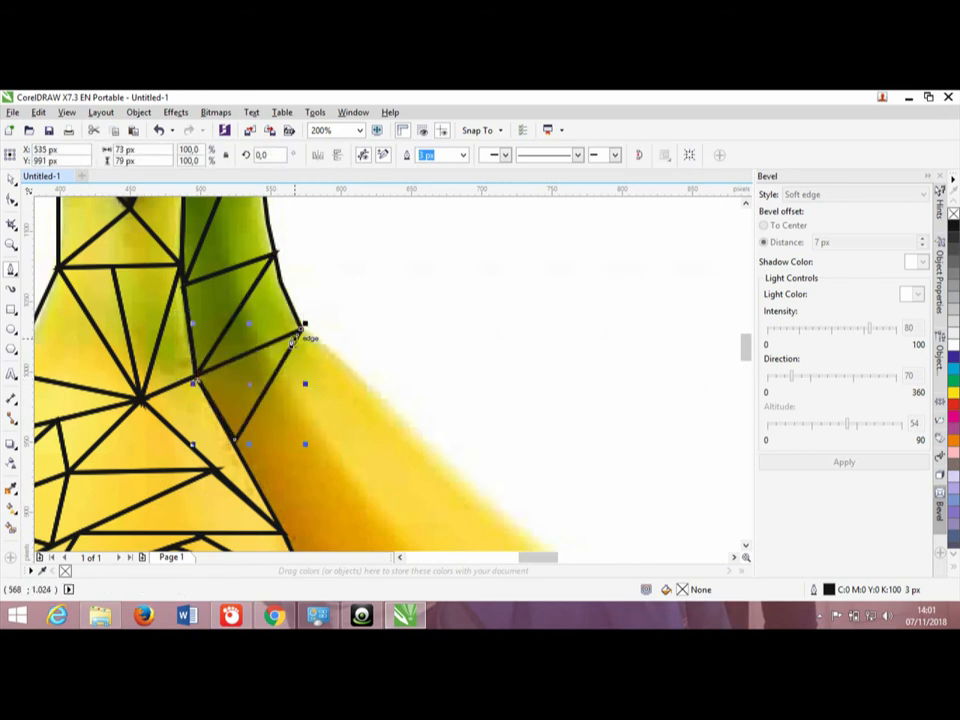
pyautogui.click(376, 388)
pyautogui.click(302, 326)
pyautogui.scroll(-1, 308, 360)
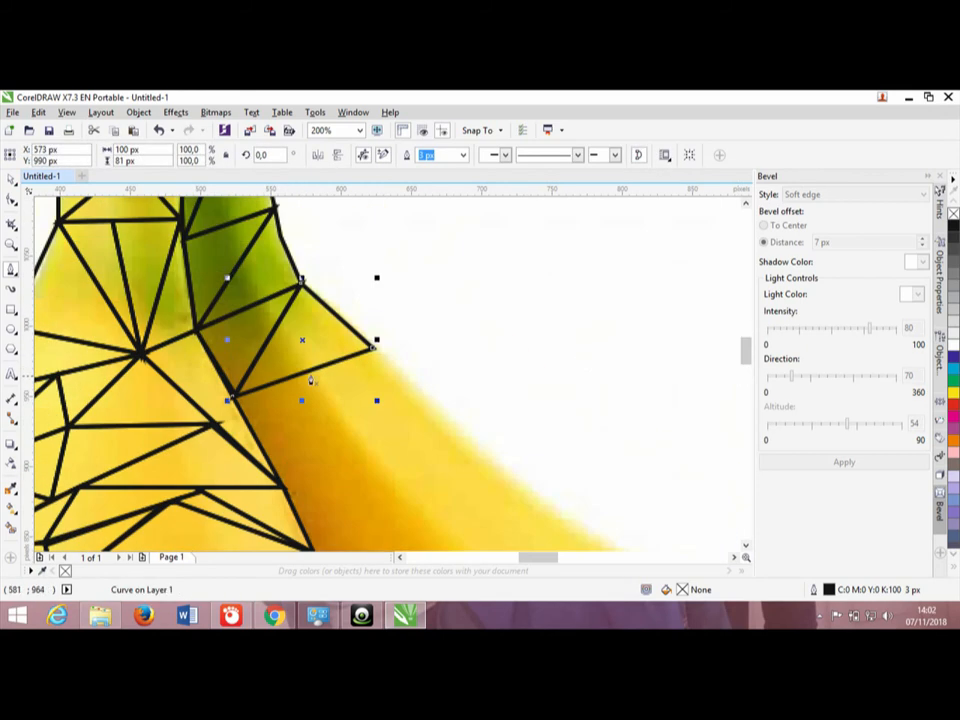
# - Extend the rear banana's mesh with a triangle along its outer edge and one on the shaded side against the front banana
pyautogui.click(370, 344)
pyautogui.click(434, 414)
pyautogui.click(306, 376)
pyautogui.click(314, 372)
pyautogui.click(262, 462)
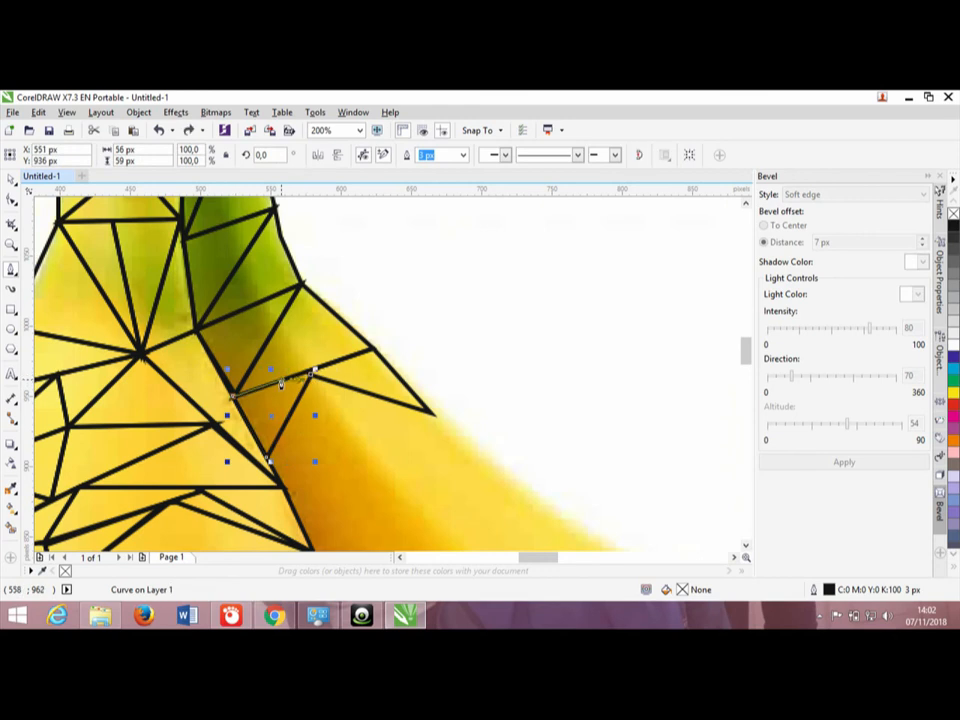
# - Draw two adjoining triangles farther down the rear banana's outer edge, the lower one about 79 × 43 px
pyautogui.click(431, 413)
pyautogui.click(390, 472)
pyautogui.click(311, 375)
pyautogui.click(506, 472)
pyautogui.click(390, 472)
pyautogui.click(431, 413)
pyautogui.scroll(-3, 526, 396)
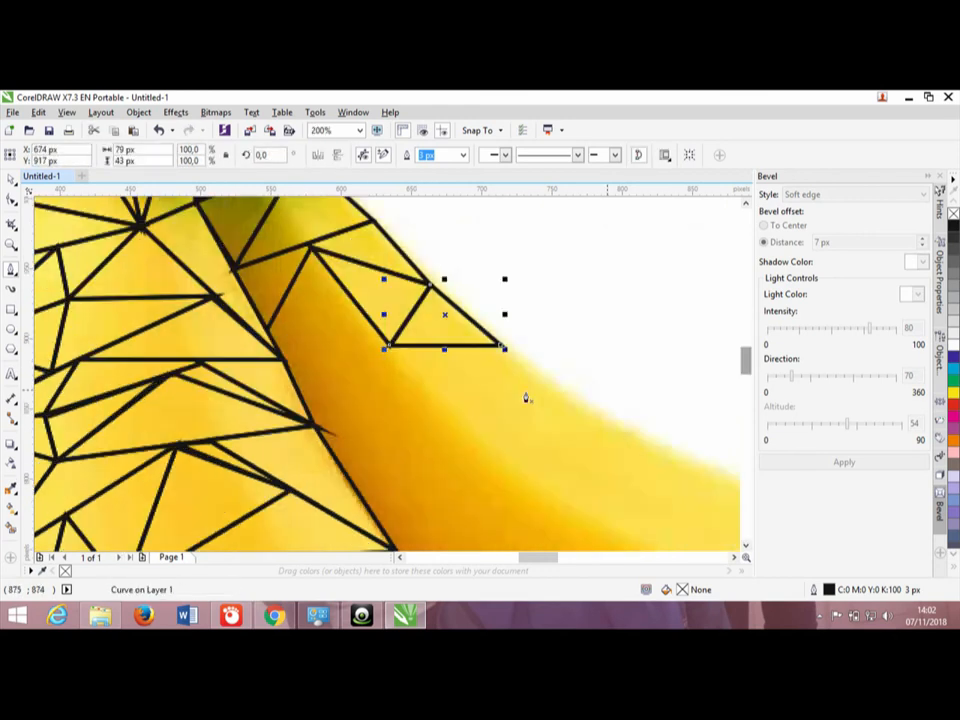
# - Continue down the light outer band with a long thin triangle along the edge and a downward-pointing triangle beneath it
pyautogui.click(576, 408)
pyautogui.click(388, 348)
pyautogui.click(576, 404)
pyautogui.click(512, 468)
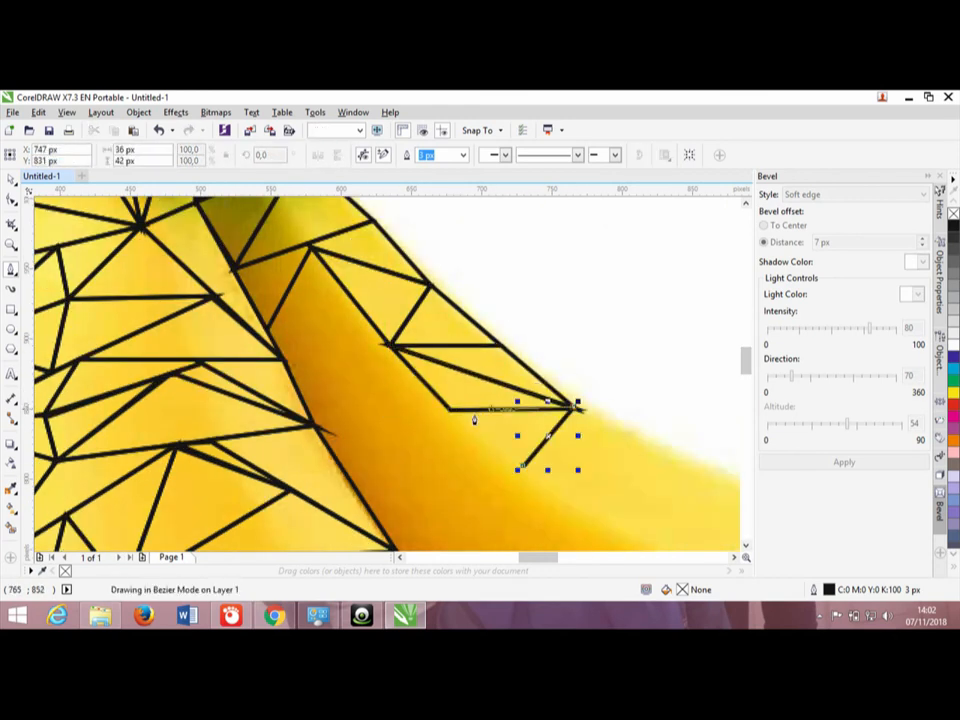
pyautogui.click(444, 404)
pyautogui.click(576, 404)
# - Fill the shaded band beside the front banana with two triangles that meet the light outer band's mesh
pyautogui.click(368, 320)
pyautogui.click(302, 415)
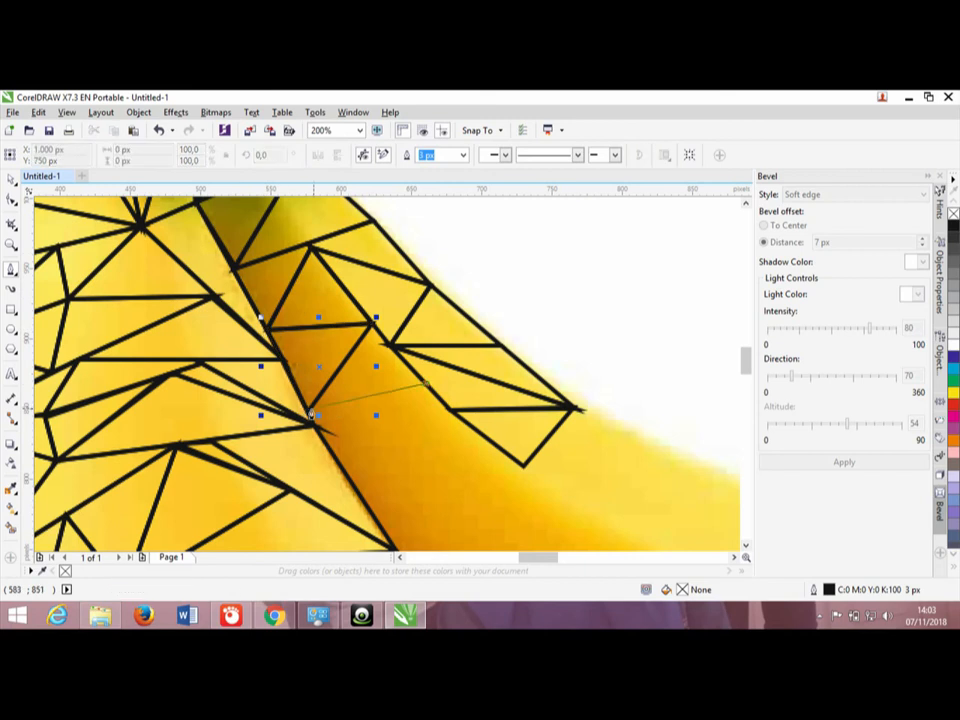
pyautogui.click(427, 384)
pyautogui.click(366, 318)
# - Draw two more triangles down the shaded band, about 84 × 75 px and 121 × 75 px
pyautogui.click(429, 381)
pyautogui.scroll(2, 316, 426)
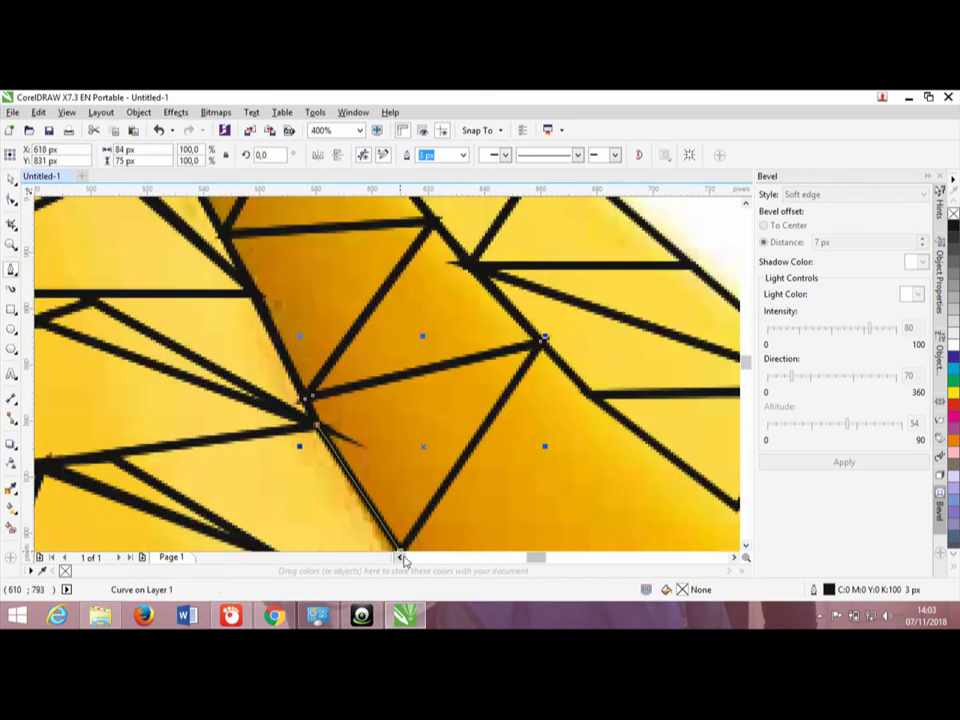
pyautogui.scroll(-2, 474, 300)
pyautogui.scroll(1, 602, 401)
pyautogui.scroll(-1, 634, 394)
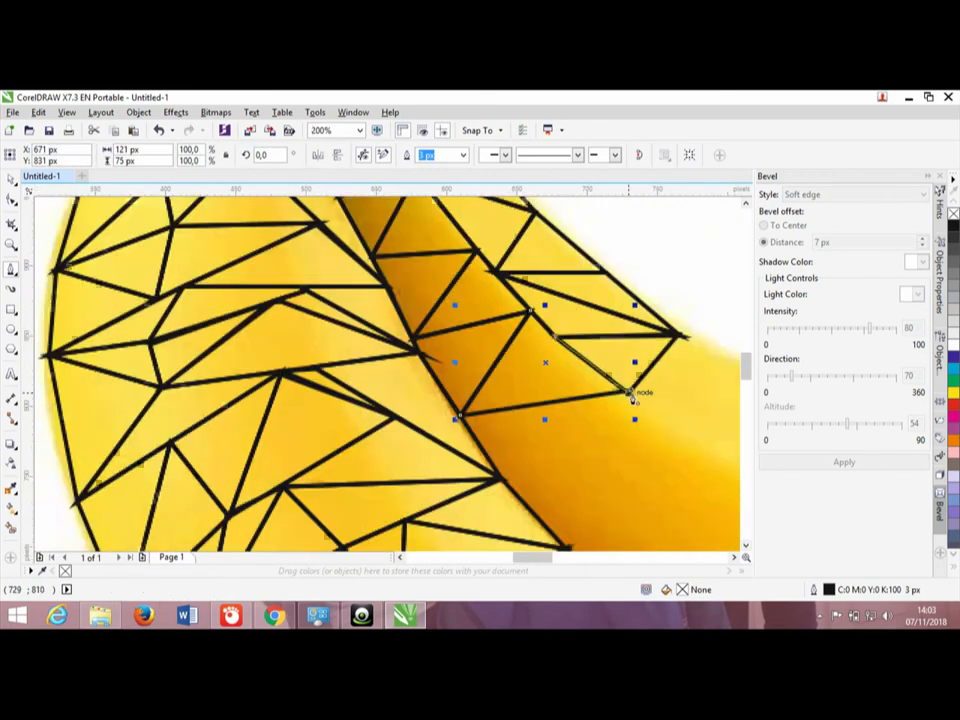
pyautogui.scroll(1, 602, 397)
pyautogui.scroll(-1, 609, 404)
# - Add two triangles along the rear banana's outer edge and one about 119 × 80 px against the front banana
pyautogui.scroll(-2, 613, 416)
pyautogui.scroll(2, 720, 414)
pyautogui.click(438, 381)
pyautogui.click(517, 410)
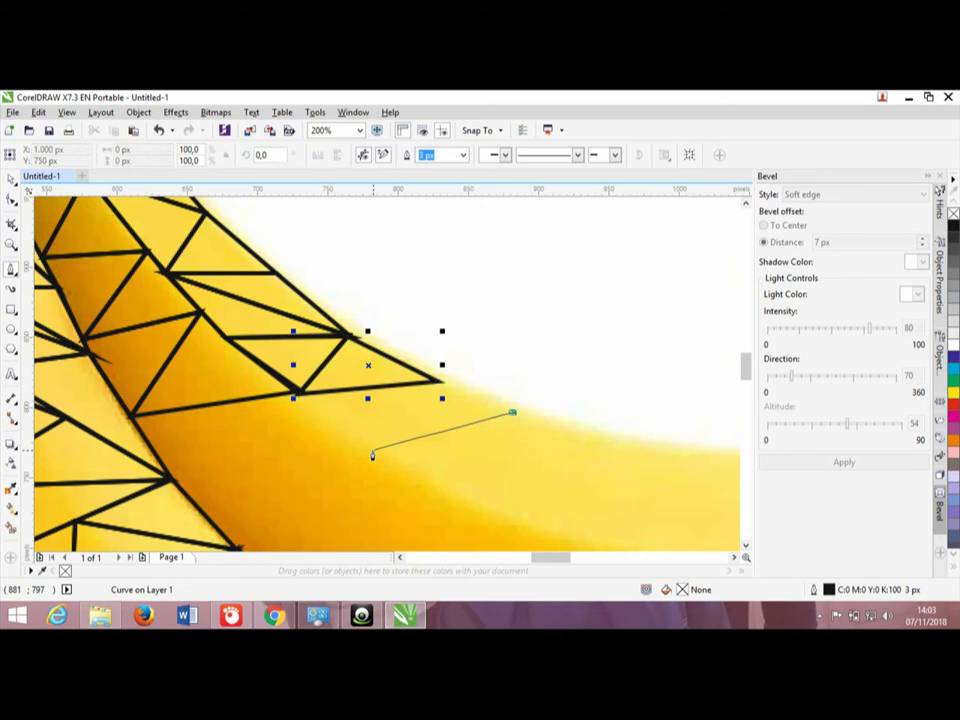
pyautogui.click(367, 440)
pyautogui.click(300, 386)
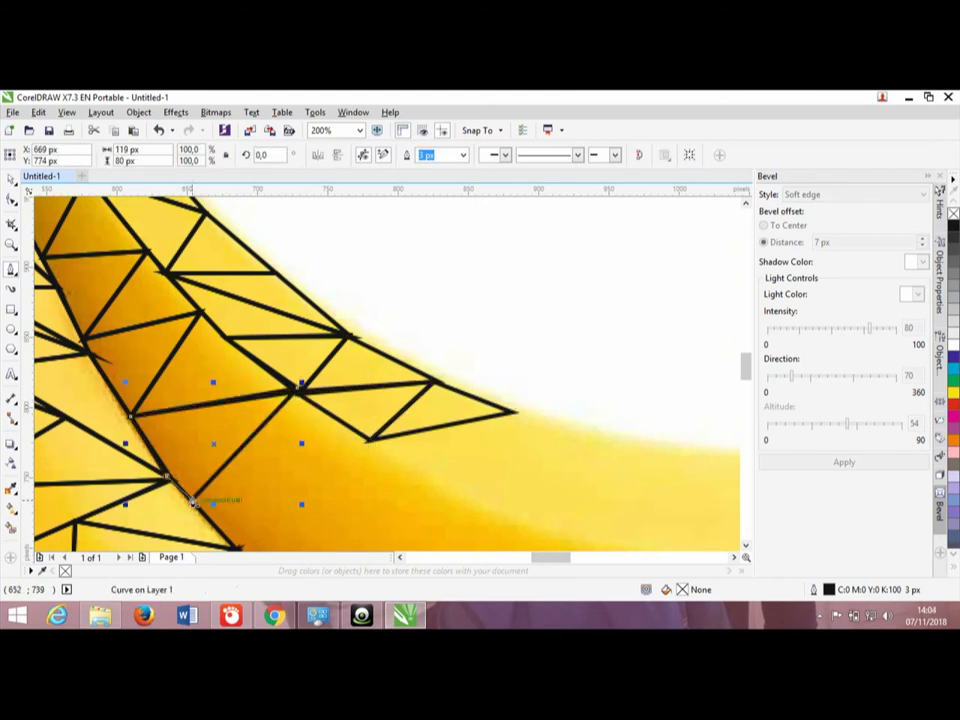
# - Draw a triangle farther along the outer edge and a connecting one about 60 × 37 px below it
pyautogui.click(597, 438)
pyautogui.click(510, 410)
pyautogui.click(449, 495)
pyautogui.click(597, 438)
pyautogui.click(449, 495)
pyautogui.click(367, 440)
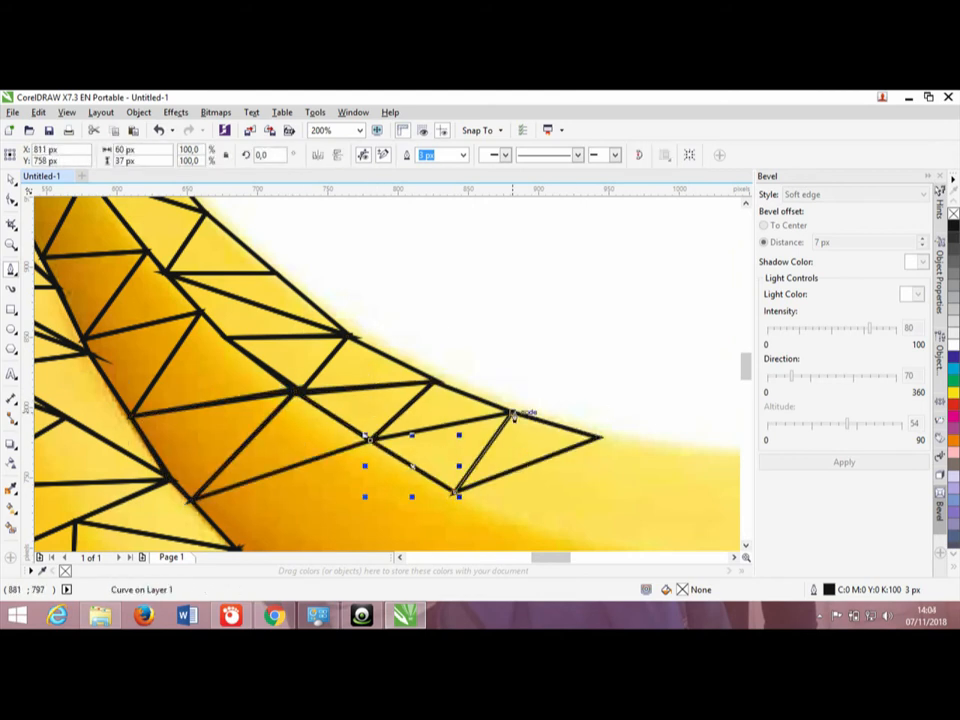
pyautogui.click(510, 410)
# - Draw a flat triangle under the light band and a smaller one beside it against the front banana
pyautogui.scroll(-2, 300, 407)
pyautogui.click(278, 398)
pyautogui.click(371, 367)
pyautogui.click(189, 428)
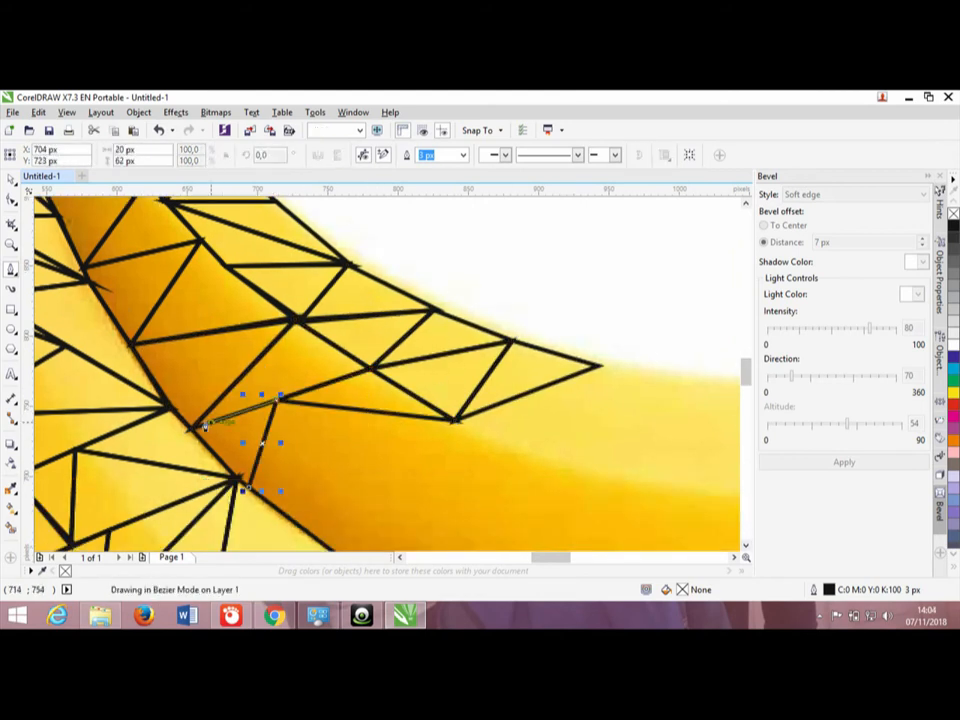
pyautogui.click(236, 480)
pyautogui.click(278, 398)
# - Extend the light band's mesh with two triangles where the rear banana's upper edge levels out
pyautogui.click(453, 420)
pyautogui.scroll(-1, 340, 418)
pyautogui.click(590, 566)
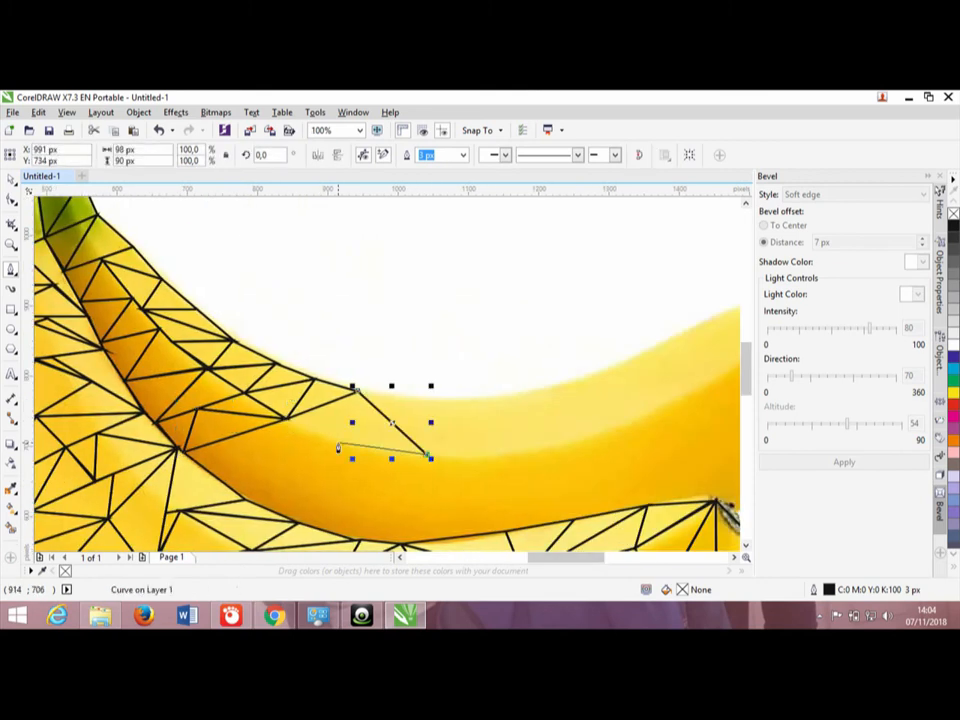
pyautogui.click(420, 455)
pyautogui.click(352, 388)
# - Draw two triangles along the lowest part of the rear banana's upper edge, the second about 179 × 98 px
pyautogui.click(480, 398)
pyautogui.click(480, 398)
pyautogui.click(421, 457)
pyautogui.click(546, 388)
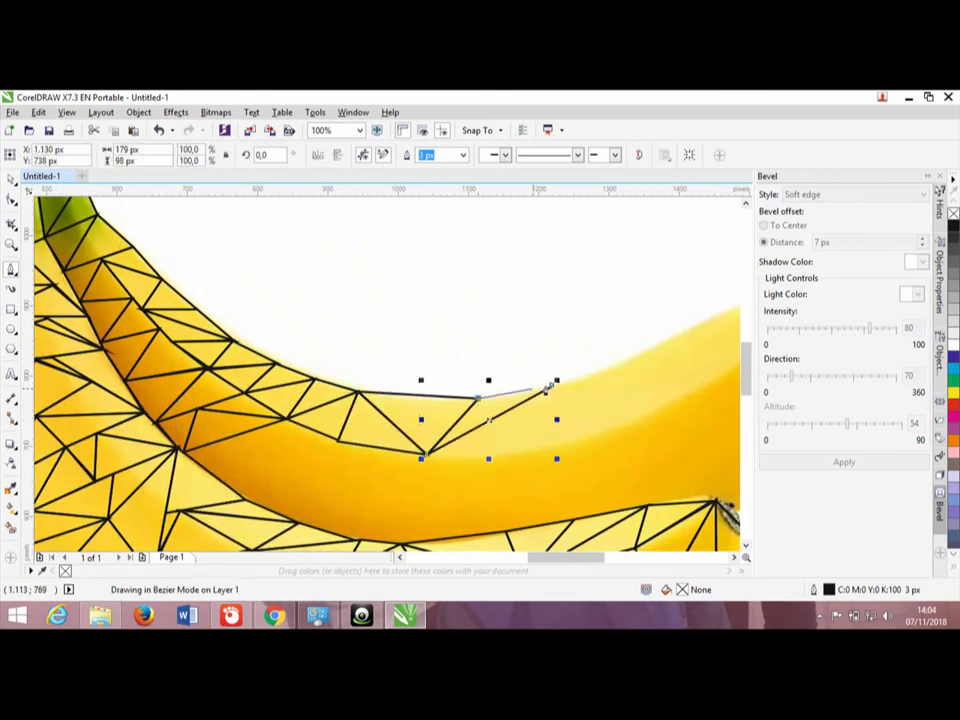
# - Continue the light band where it curves upward with two triangles, the second about 69 × 105 px
pyautogui.hscroll(3, 490, 458)
pyautogui.click(258, 368)
pyautogui.click(209, 385)
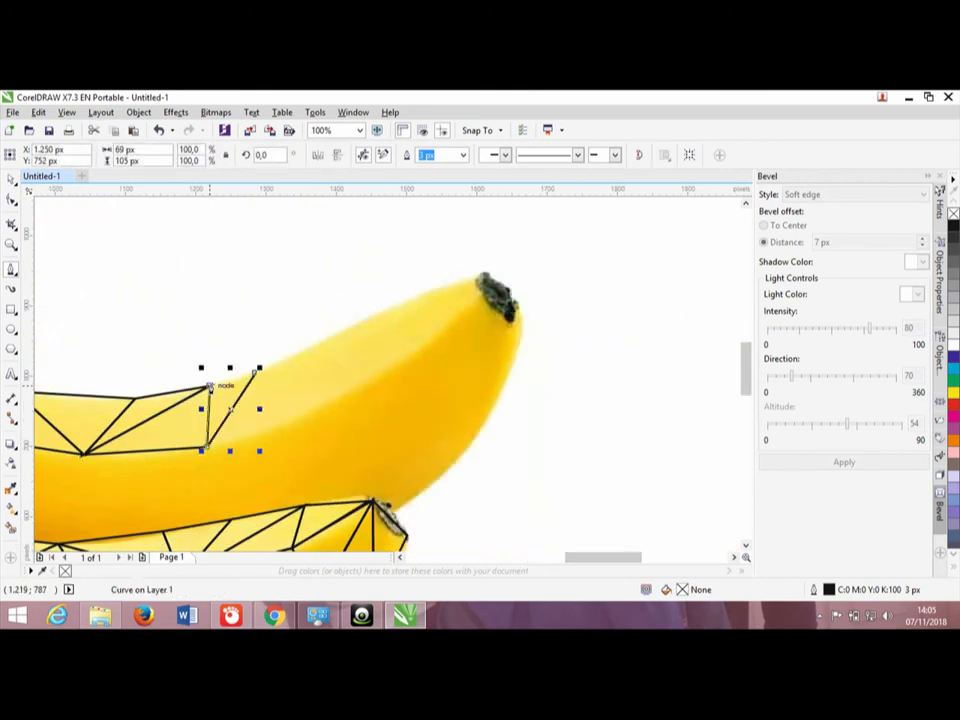
# - Complete the light band up to the dark tip with connected triangles, including ones about 127 × 118 px and 185 × 90 px
pyautogui.click(293, 415)
pyautogui.click(345, 330)
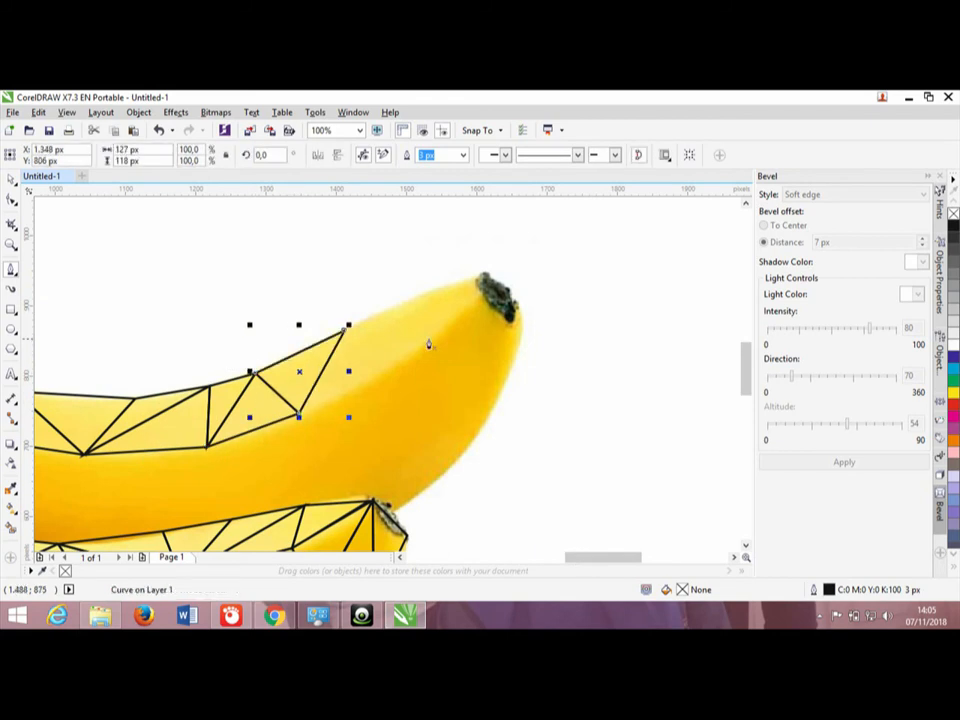
pyautogui.click(430, 338)
pyautogui.scroll(-2, 343, 331)
pyautogui.scroll(2, 165, 432)
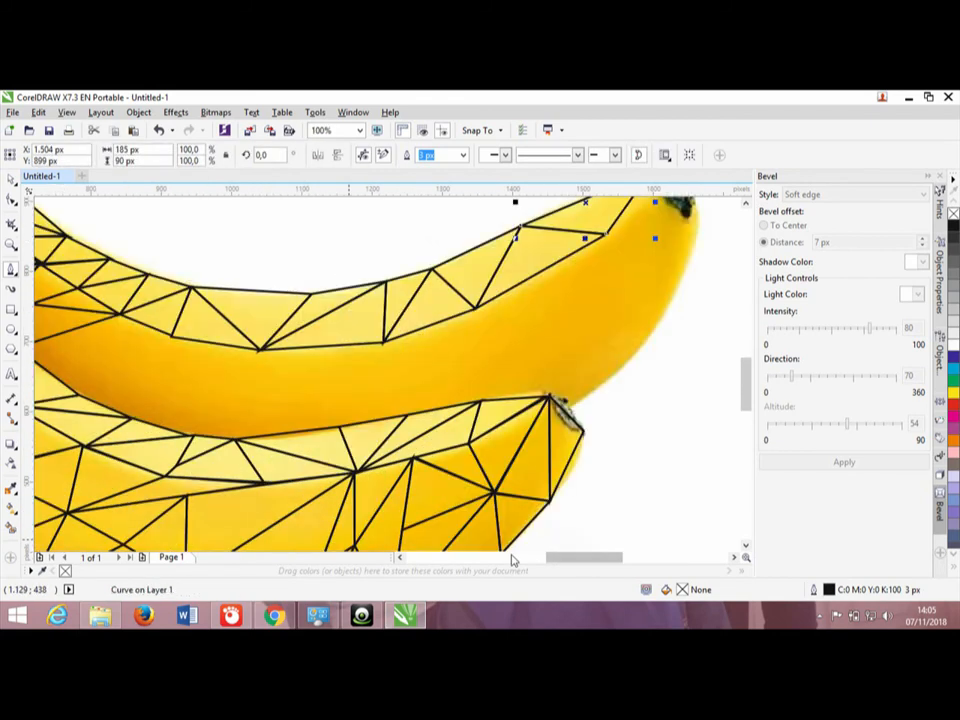
# - Draw two adjoining triangles in the dark orange area between the light band and the front banana
pyautogui.hscroll(-1, 250, 400)
pyautogui.click(259, 314)
pyautogui.click(222, 401)
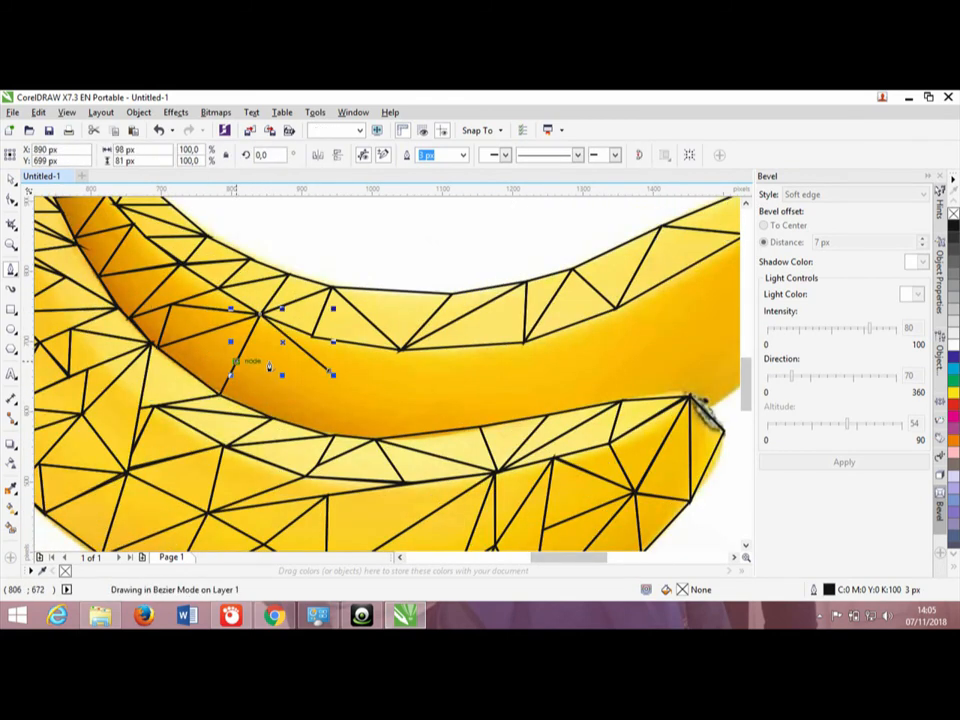
pyautogui.click(332, 373)
# - Fill the area under the light band with a four-sided shape about 108 × 78 px and a triangle about 102 × 43 px
pyautogui.click(333, 352)
pyautogui.scroll(2, 333, 352)
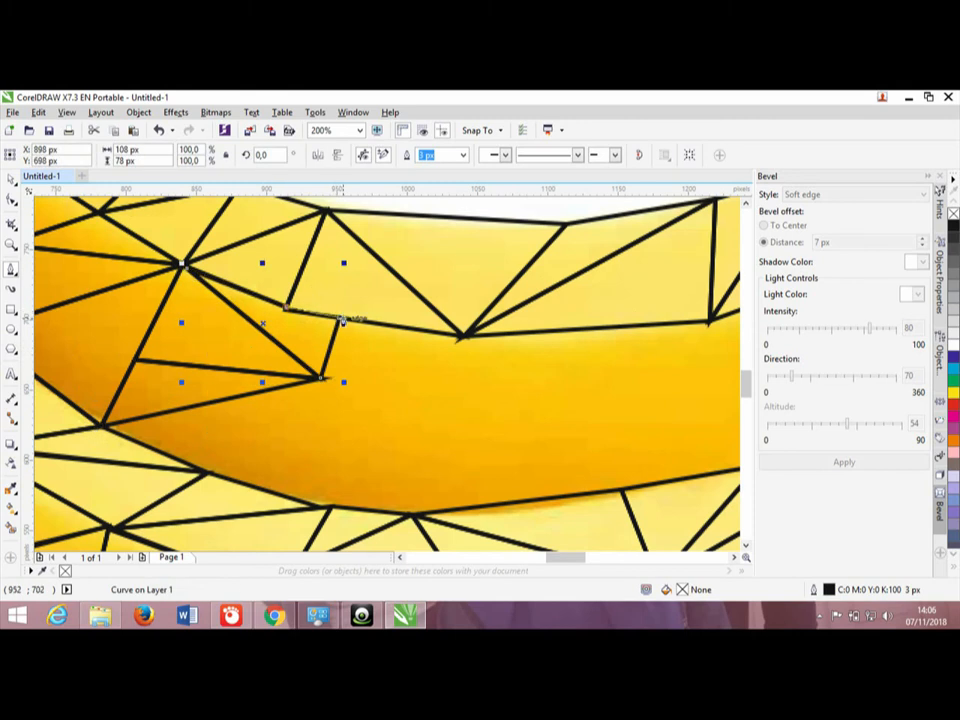
pyautogui.scroll(2, 369, 336)
pyautogui.scroll(-1, 477, 417)
pyautogui.scroll(-1, 477, 417)
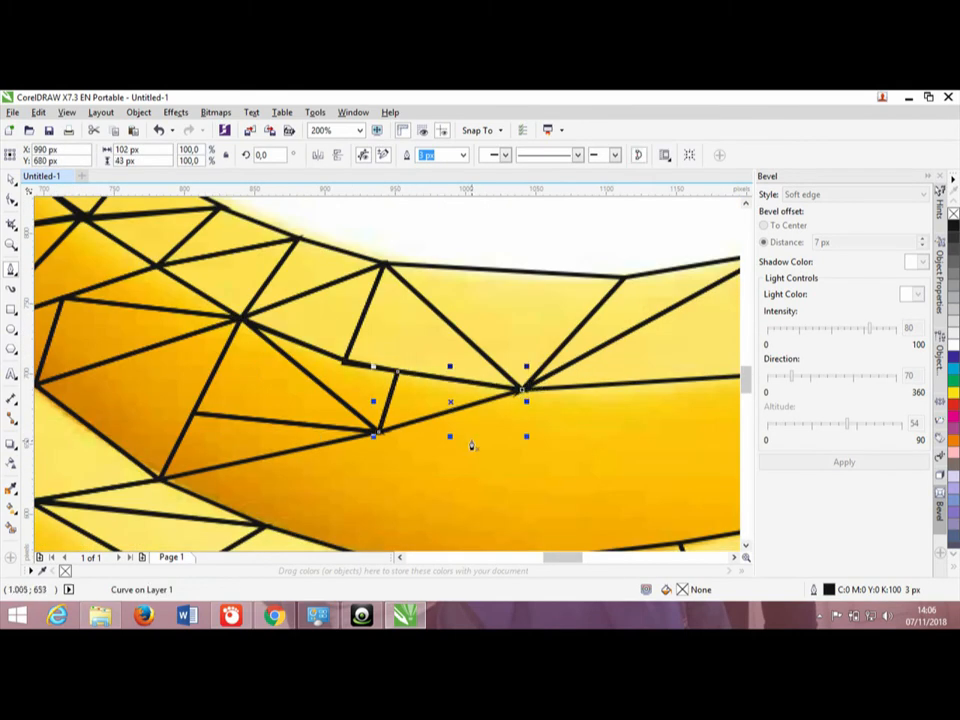
# - Draw a triangle about 156 × 83 px along the front banana's upper edge and an adjoining one about 108 × 83 px
pyautogui.click(338, 551)
pyautogui.click(383, 430)
pyautogui.click(155, 478)
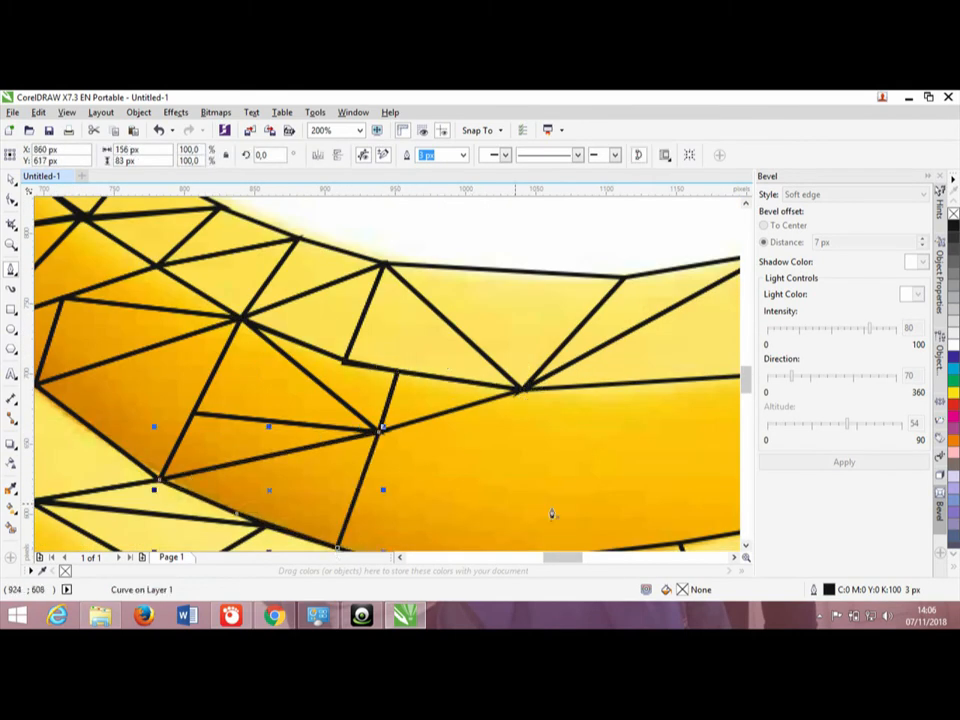
pyautogui.moveTo(746, 380); pyautogui.dragTo(746, 395)
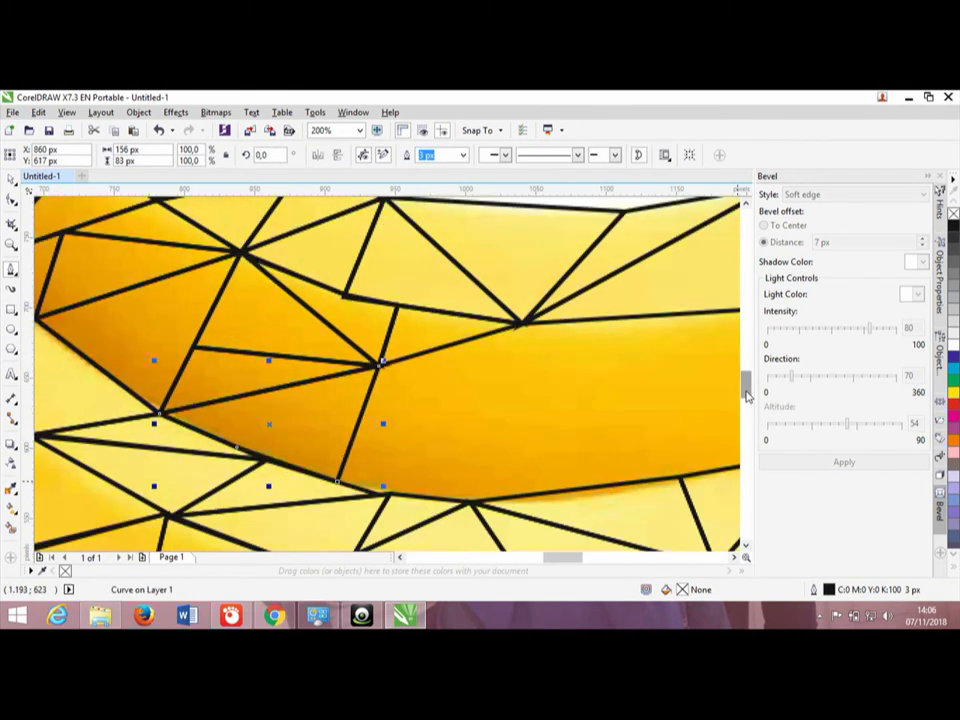
pyautogui.click(490, 402)
pyautogui.click(338, 482)
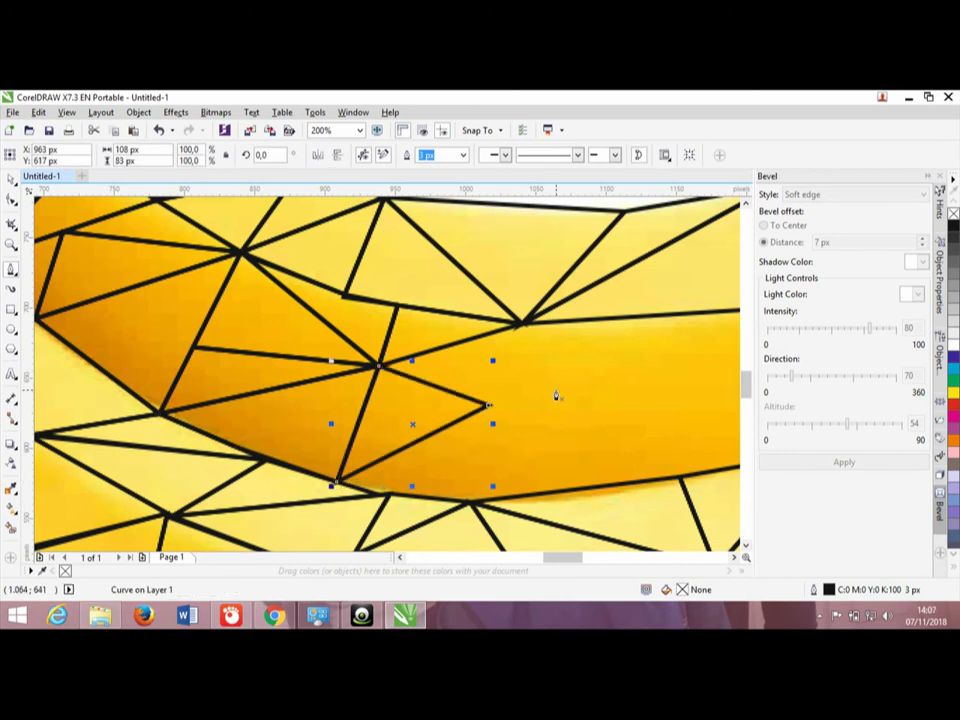
# - Draw a triangle about 102 × 57 px under the light band and another extending along the band's lower line
pyautogui.click(521, 323)
pyautogui.doubleClick(487, 405)
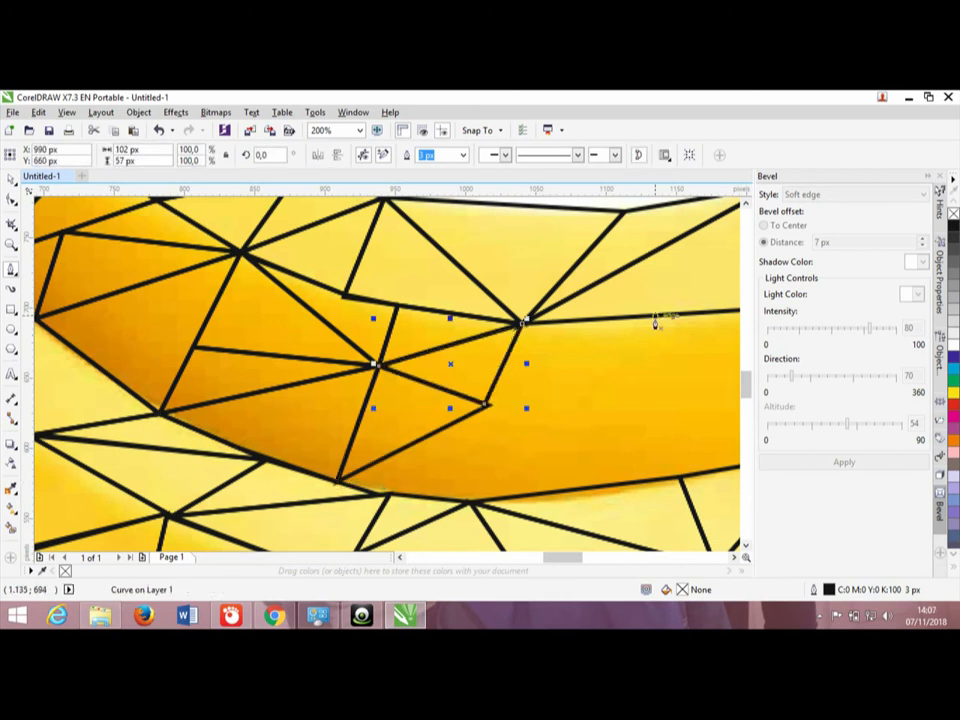
pyautogui.click(487, 405)
pyautogui.doubleClick(653, 319)
pyautogui.click(487, 404)
# - Draw a triangle down to the front banana's edge and a shape joining it to the light band's lower line
pyautogui.doubleClick(518, 497)
pyautogui.moveTo(562, 558); pyautogui.dragTo(576, 558)
pyautogui.click(413, 317)
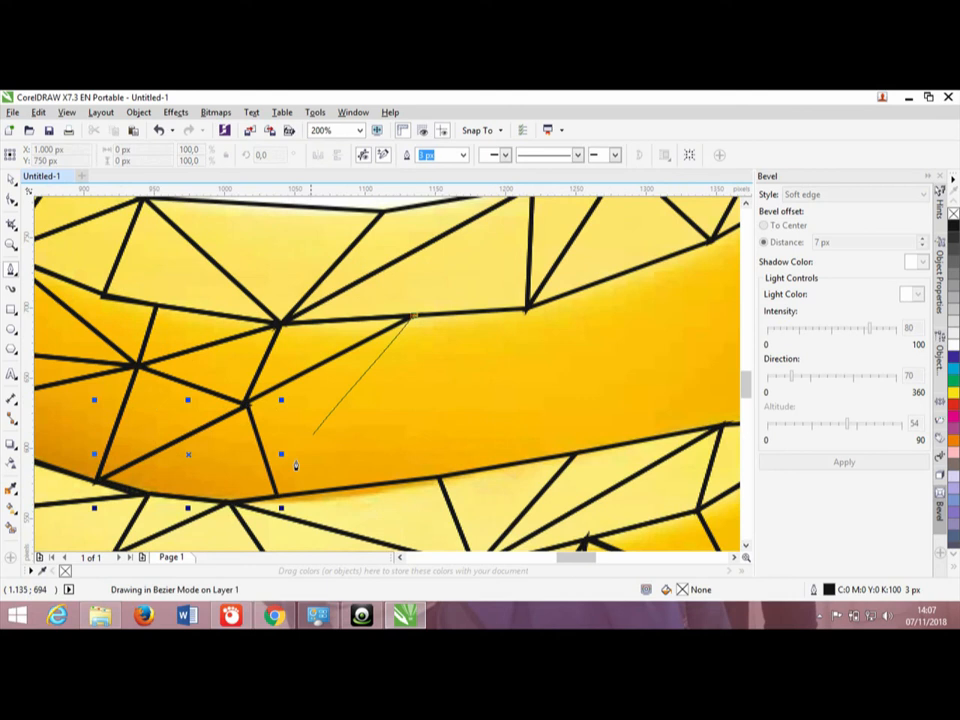
pyautogui.doubleClick(277, 497)
# - Draw a long narrow triangle under the light band and a small one beneath it against the front banana
pyautogui.click(527, 308)
pyautogui.doubleClick(325, 433)
pyautogui.click(325, 433)
pyautogui.click(358, 487)
pyautogui.click(277, 497)
pyautogui.click(358, 487)
# - Continue across the rear banana's middle with a long narrow triangle and an adjoining one about 131 × 123 px
pyautogui.click(527, 308)
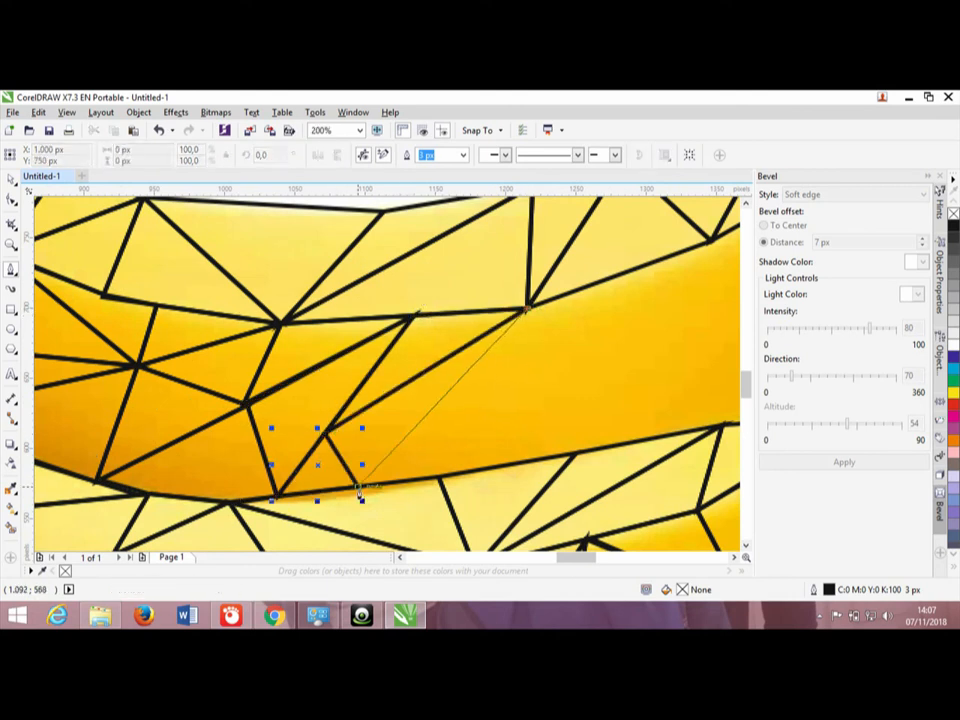
pyautogui.click(358, 487)
pyautogui.click(325, 433)
pyautogui.click(527, 308)
pyautogui.hscroll(6, 590, 454)
pyautogui.click(259, 457)
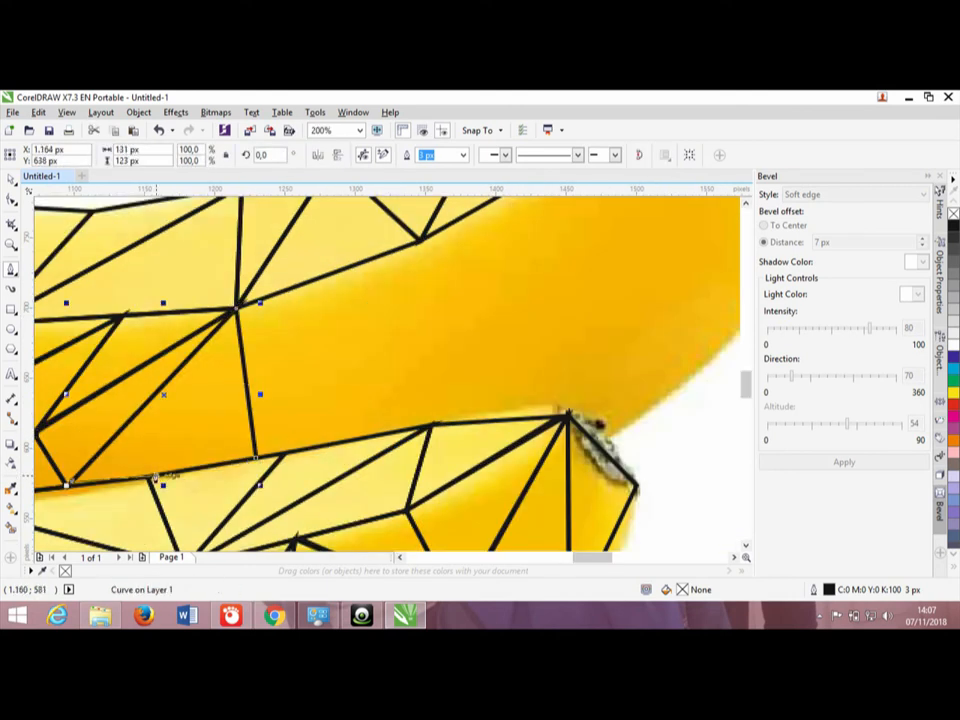
# - Draw a shape from the light band down to the front banana and a narrow triangle about 122 × 116 px beside it
pyautogui.click(372, 261)
pyautogui.click(257, 457)
pyautogui.click(372, 261)
pyautogui.click(479, 211)
pyautogui.click(312, 365)
pyautogui.click(479, 211)
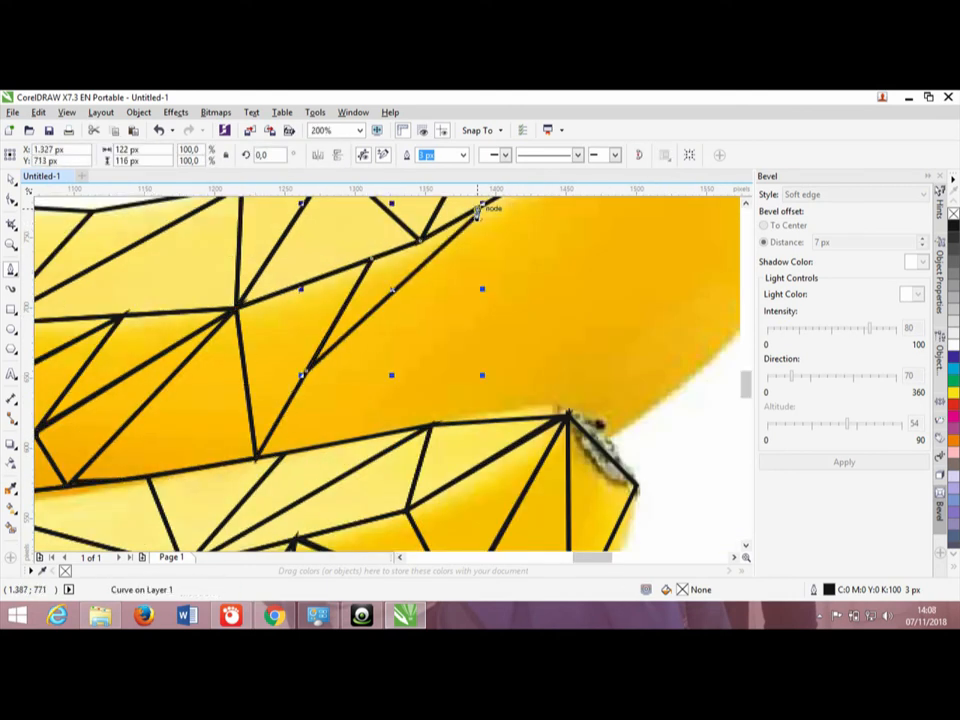
# - Draw a small triangle standing on the front banana's upper edge below the previous narrow one
pyautogui.click(358, 439)
pyautogui.click(312, 364)
pyautogui.click(257, 457)
pyautogui.click(358, 439)
# - Draw a long triangle under the light band's last section, leading toward the rear banana's tip
pyautogui.scroll(-1, 534, 354)
pyautogui.moveTo(599, 558); pyautogui.dragTo(611, 558)
pyautogui.click(463, 418)
pyautogui.click(578, 410)
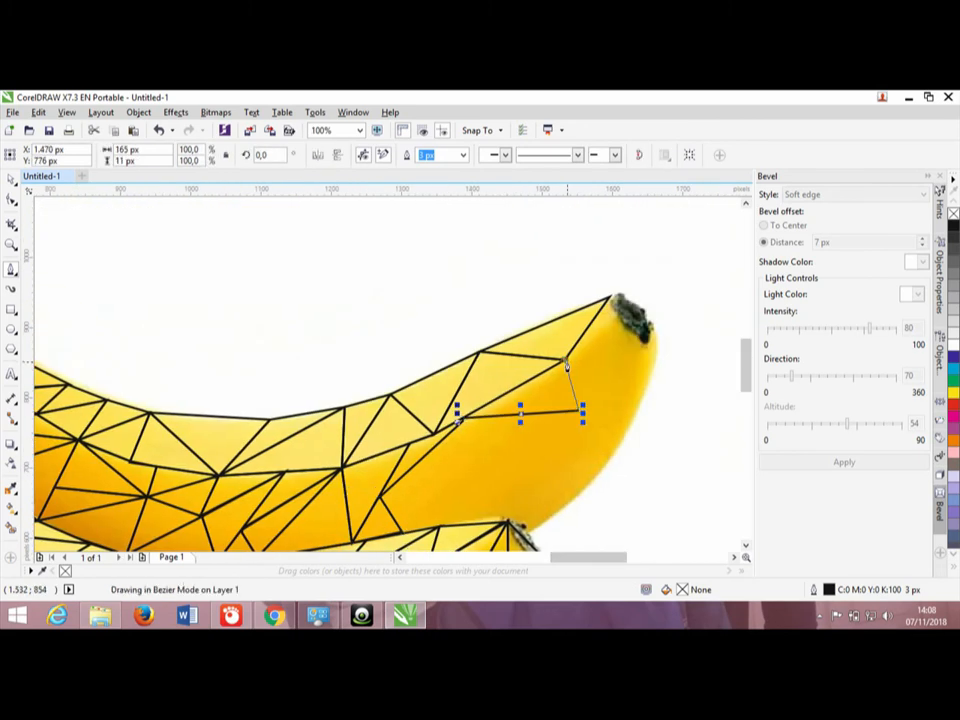
pyautogui.click(565, 361)
pyautogui.click(463, 418)
# - Draw a long thin triangle directly beneath it, reaching back to the small triangle above the front banana
pyautogui.click(381, 496)
pyautogui.click(578, 410)
pyautogui.click(463, 418)
pyautogui.click(381, 496)
# - Draw a triangle toward the front banana's edge and a shape about 177 × 127 px reaching its dark tip
pyautogui.click(403, 533)
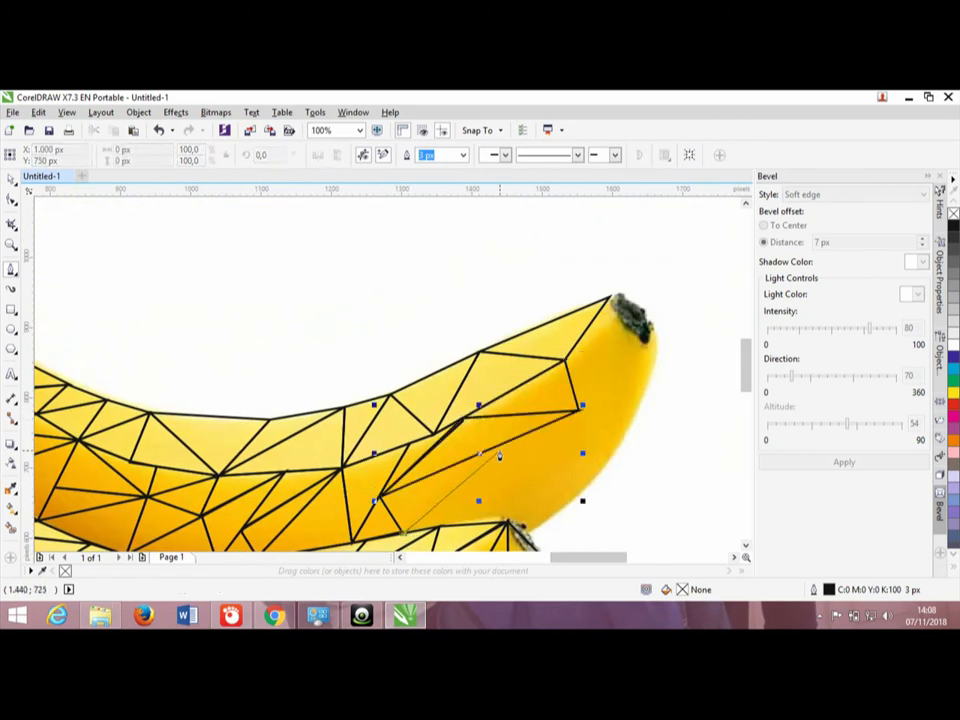
pyautogui.click(501, 444)
pyautogui.click(381, 496)
pyautogui.click(403, 533)
pyautogui.click(501, 444)
pyautogui.click(529, 524)
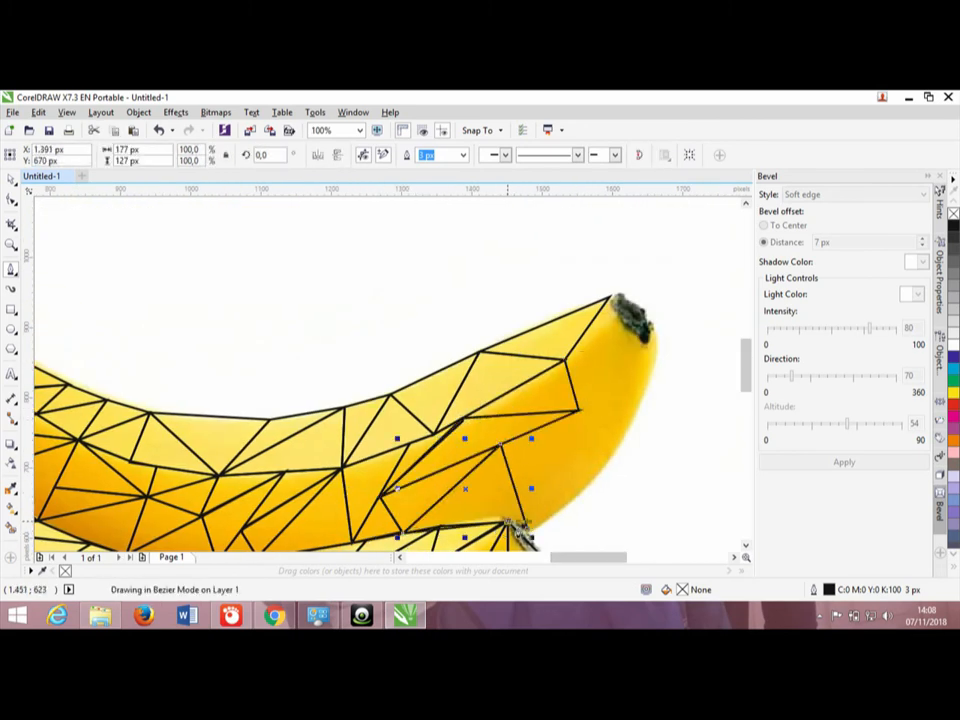
# - Draw a narrow triangle down from the rear banana's tip and a wider one spanning the base of the dark tip
pyautogui.click(611, 298)
pyautogui.click(578, 410)
pyautogui.click(645, 340)
pyautogui.click(578, 410)
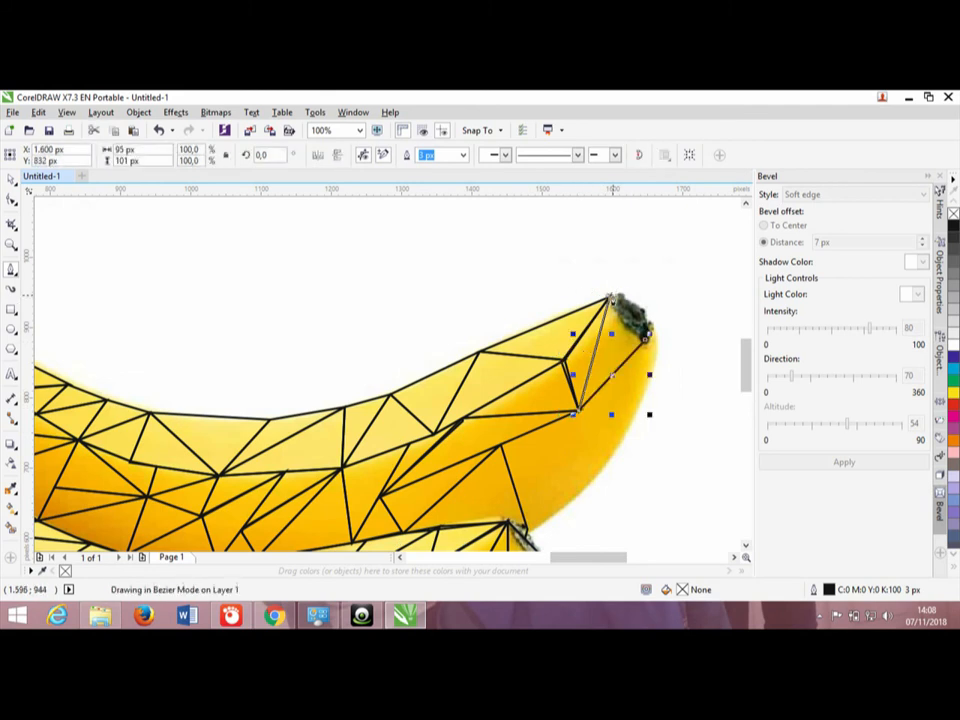
pyautogui.click(611, 298)
pyautogui.click(645, 340)
pyautogui.click(578, 410)
# - Add a triangle along the rear banana's outer edge below the dark tip and one lower down reaching the same edge
pyautogui.click(645, 395)
pyautogui.click(645, 340)
pyautogui.click(578, 410)
pyautogui.click(596, 473)
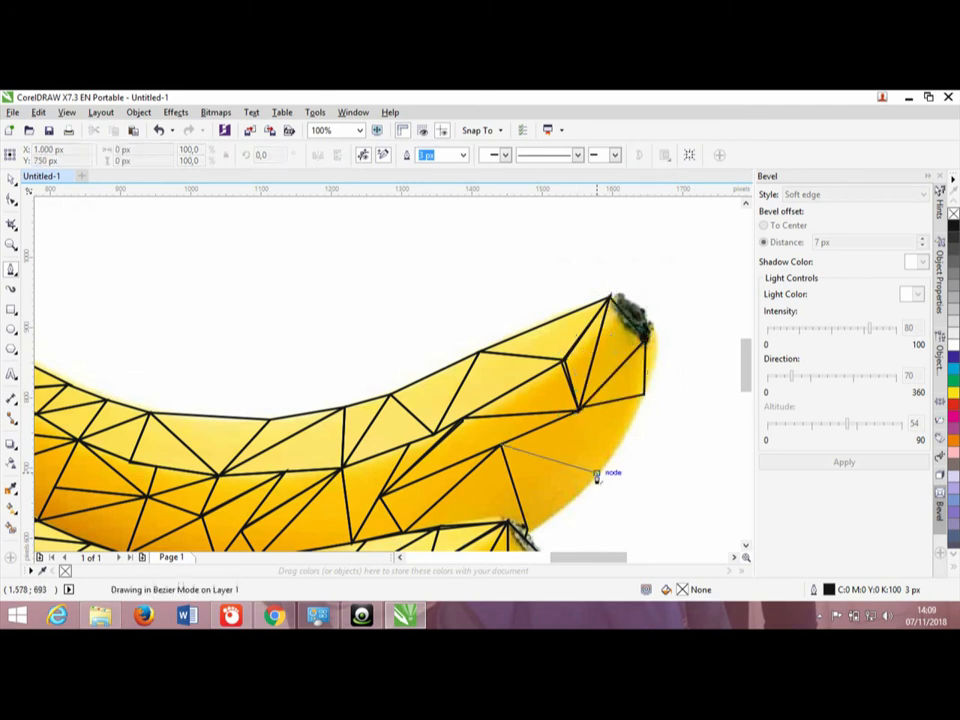
pyautogui.click(501, 444)
pyautogui.click(578, 410)
# - Close the remaining gap at the rear banana's outer edge with a triangle about 93 × 112 px
pyautogui.scroll(2, 578, 410)
pyautogui.click(730, 337)
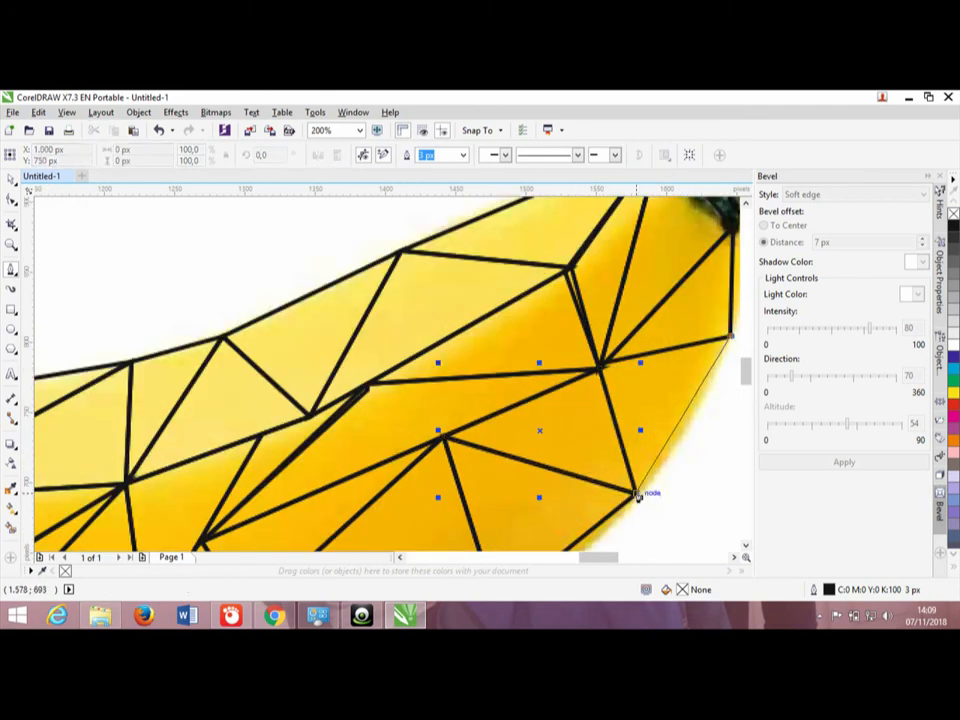
pyautogui.click(602, 366)
pyautogui.click(600, 370)
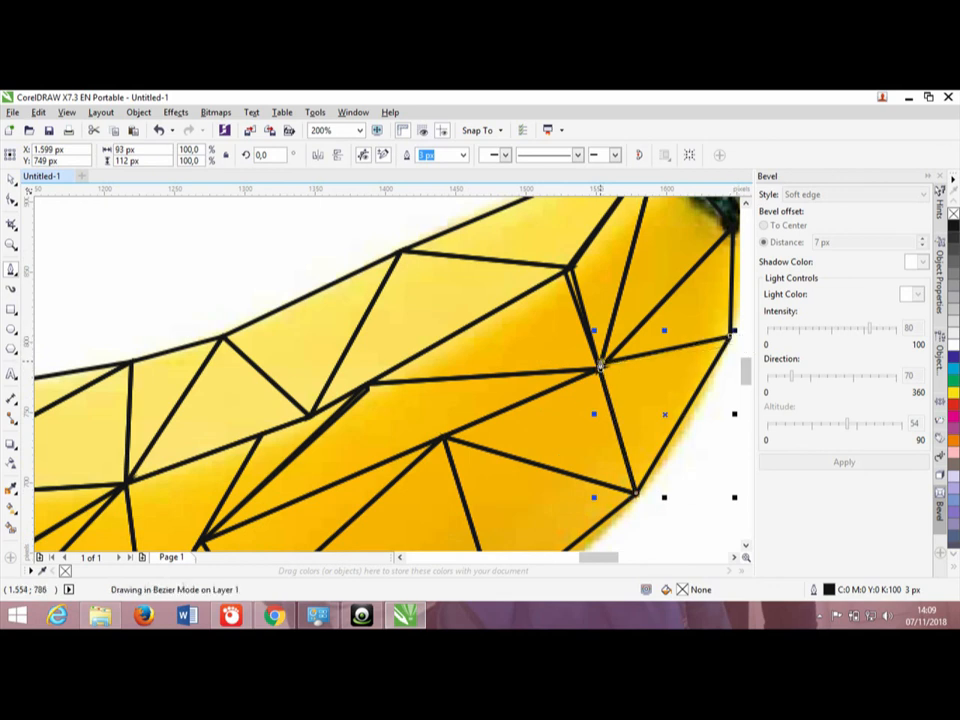
pyautogui.click(731, 340)
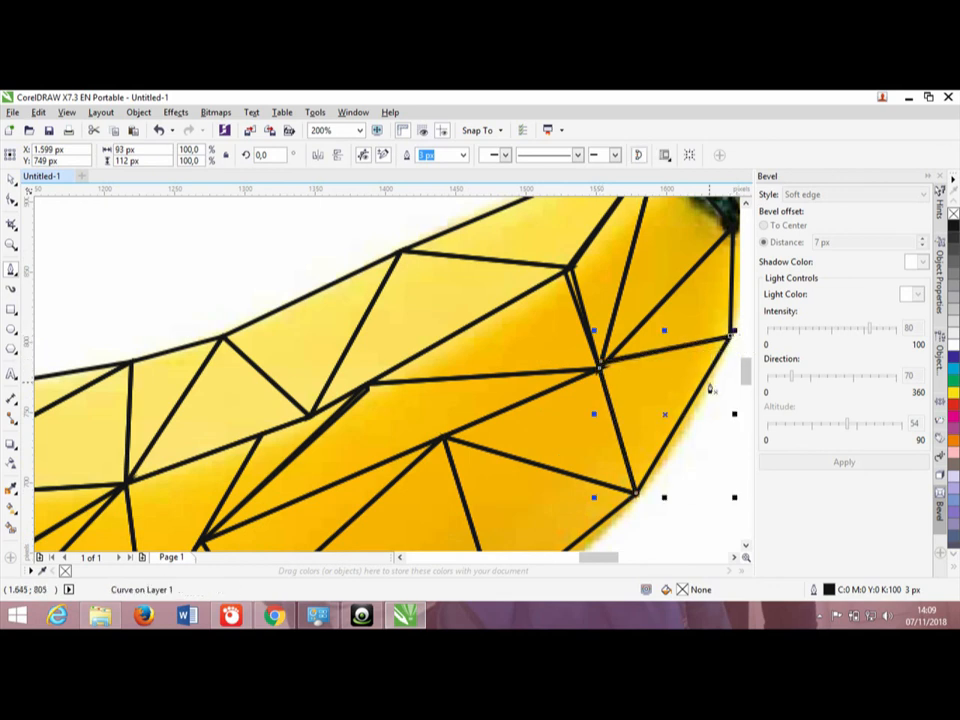
pyautogui.moveTo(608, 558); pyautogui.dragTo(628, 559)
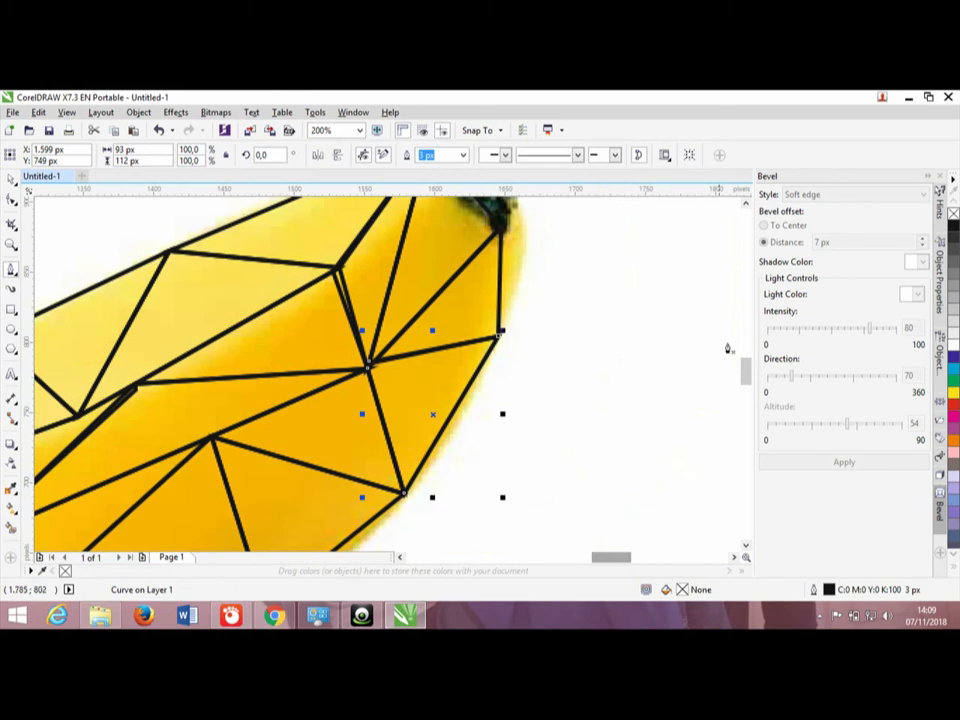
# - Draw a narrow triangle down the rear banana's outer edge and a triangle about 71 × 64 px covering its dark tip
pyautogui.moveTo(748, 372); pyautogui.dragTo(748, 357)
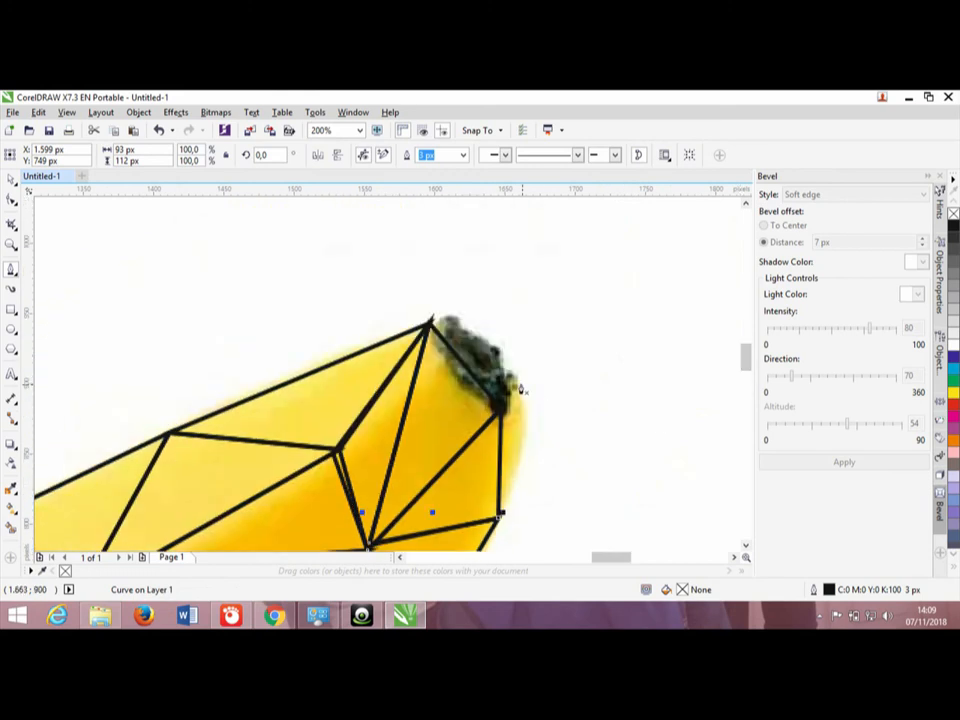
pyautogui.click(520, 383)
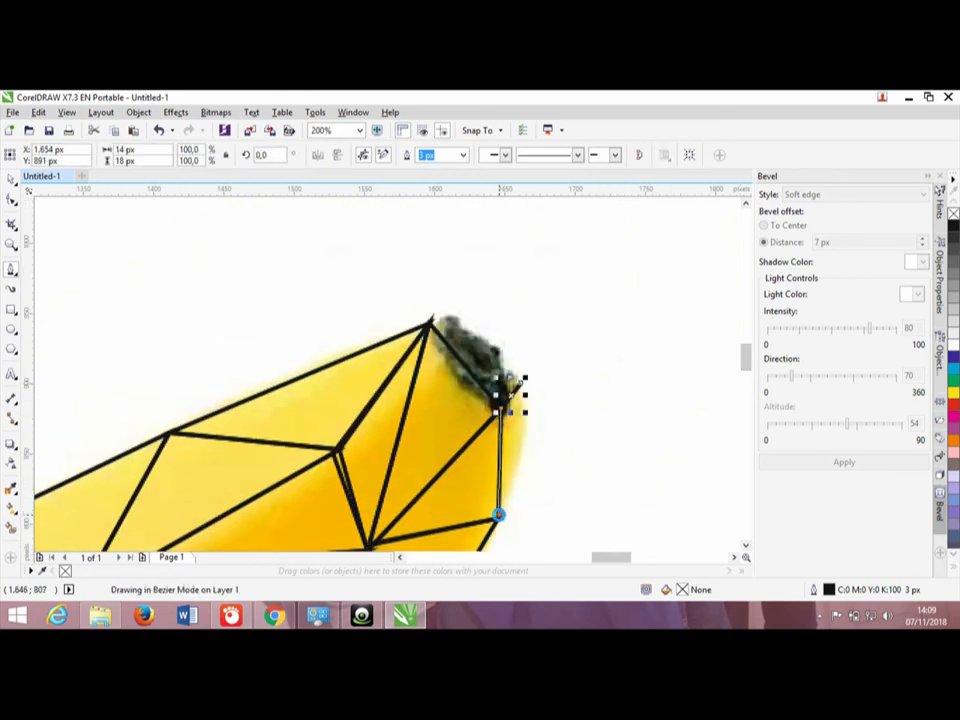
pyautogui.click(521, 384)
pyautogui.click(431, 323)
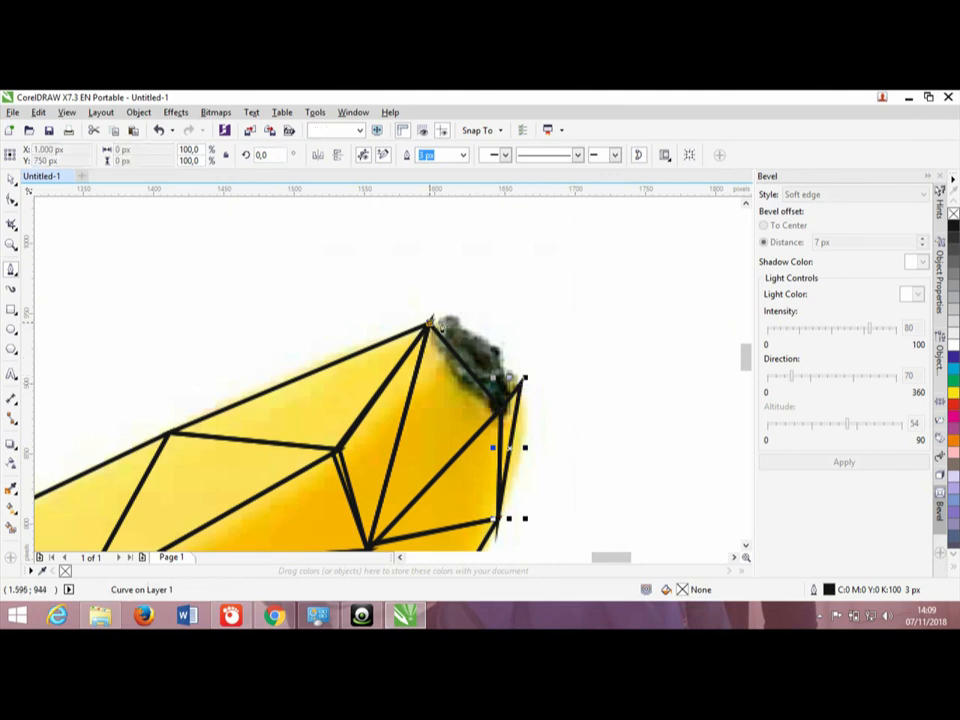
pyautogui.click(528, 377)
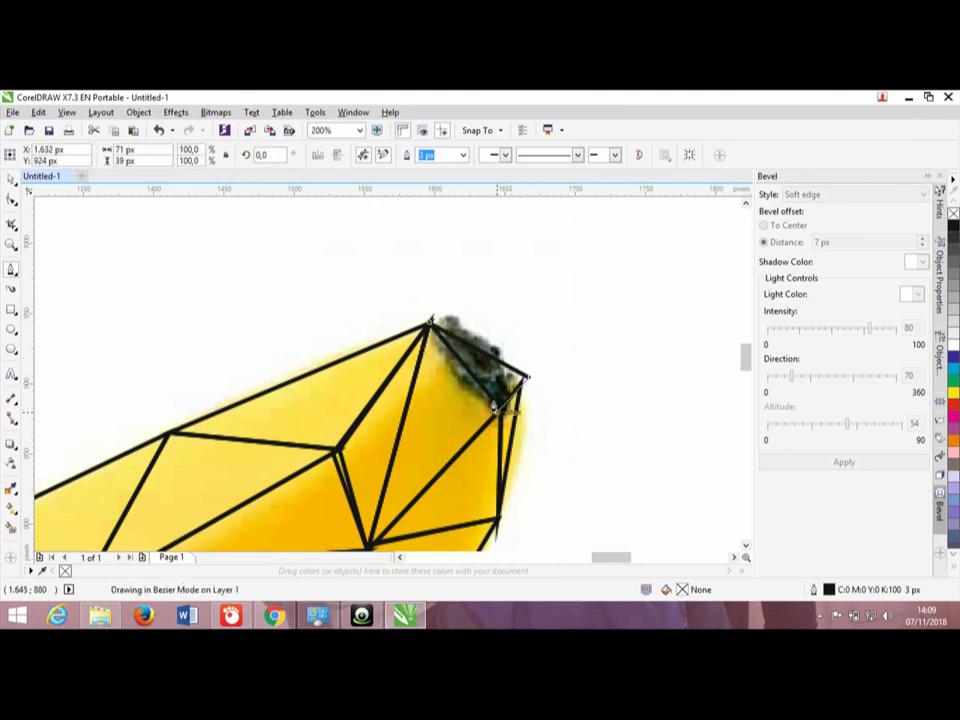
# - Try to fill a triangle on the front banana with a yellow sampled from the photo using the Color Eyedropper
pyautogui.scroll(-3, 428, 322)
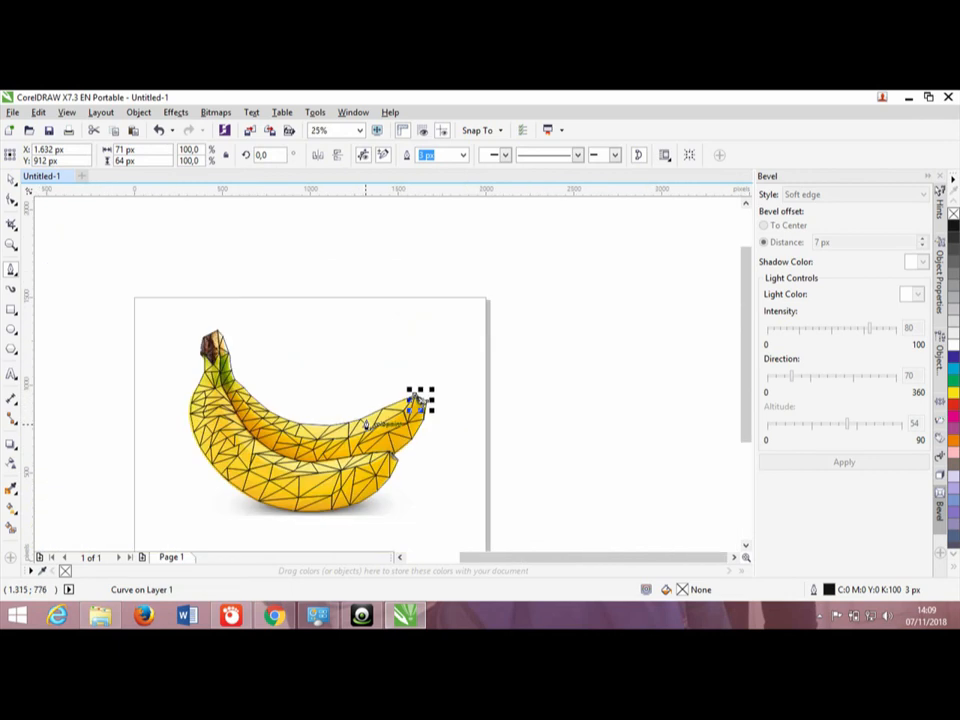
pyautogui.scroll(1, 418, 402)
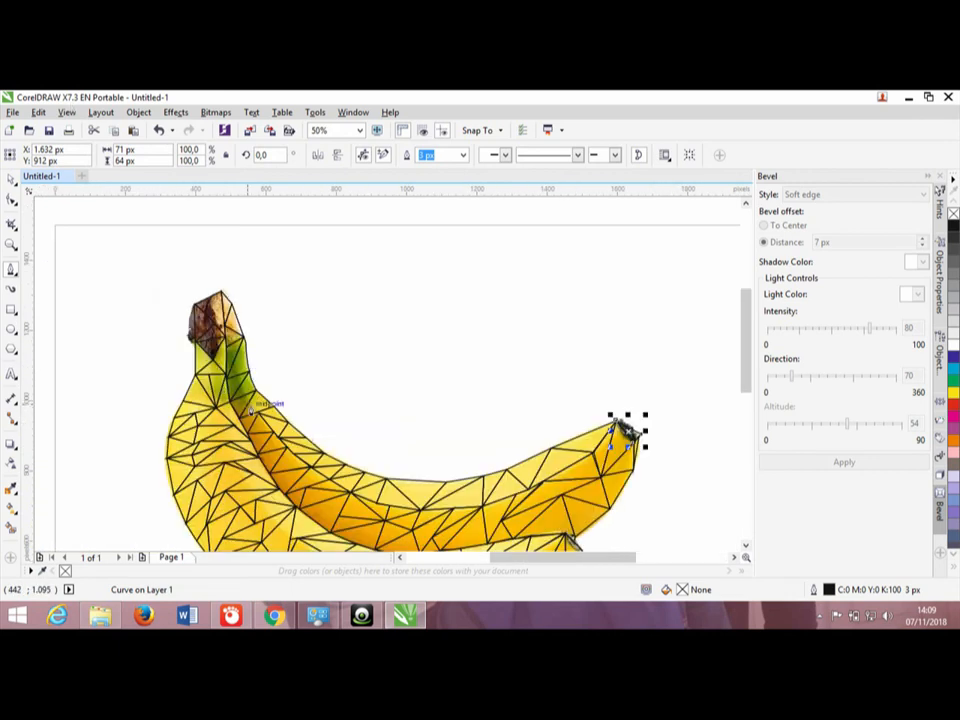
pyautogui.scroll(-3, 266, 336)
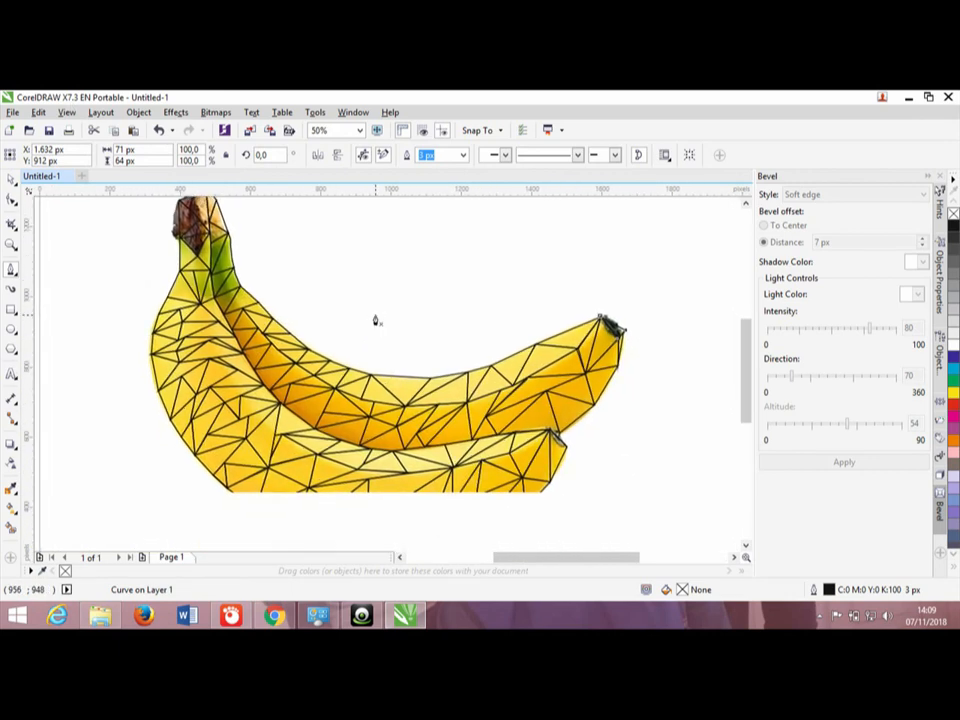
pyautogui.click(11, 489)
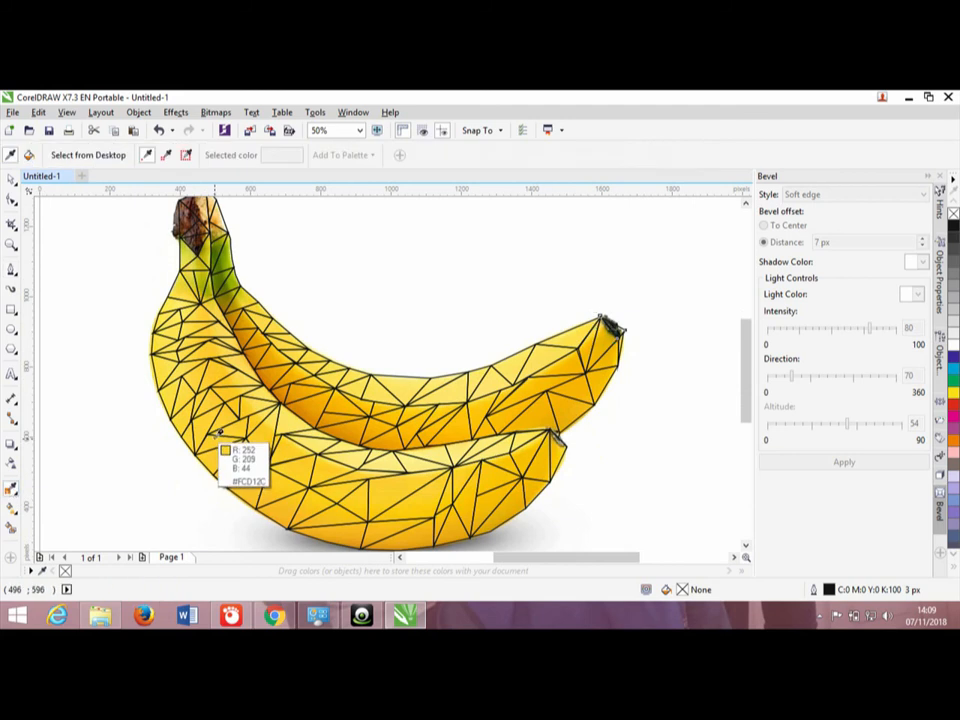
pyautogui.click(207, 440)
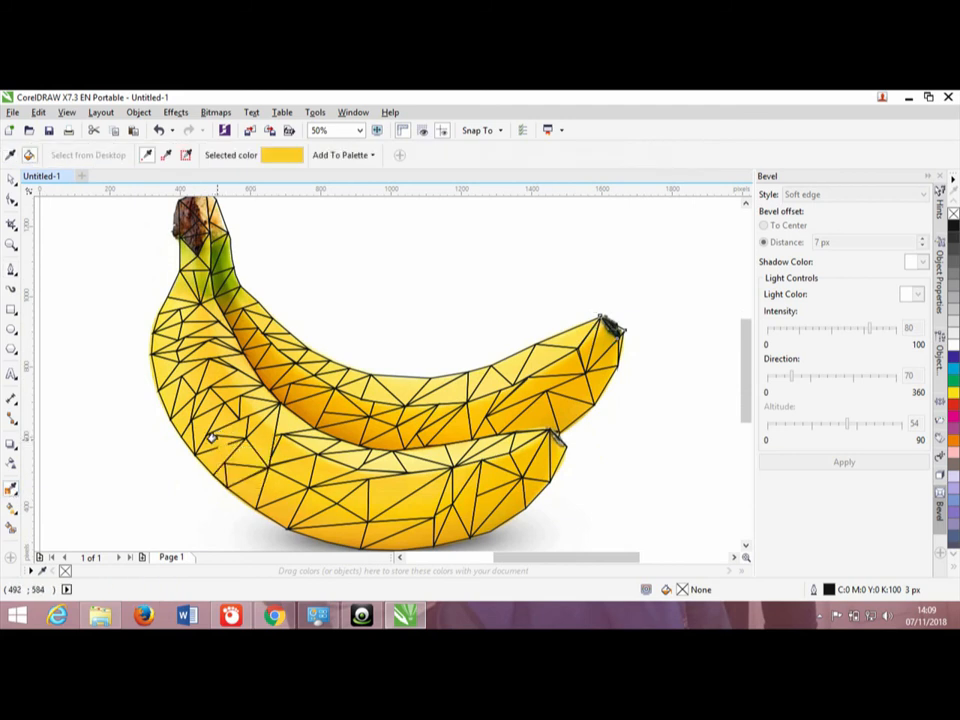
pyautogui.scroll(1, 238, 468)
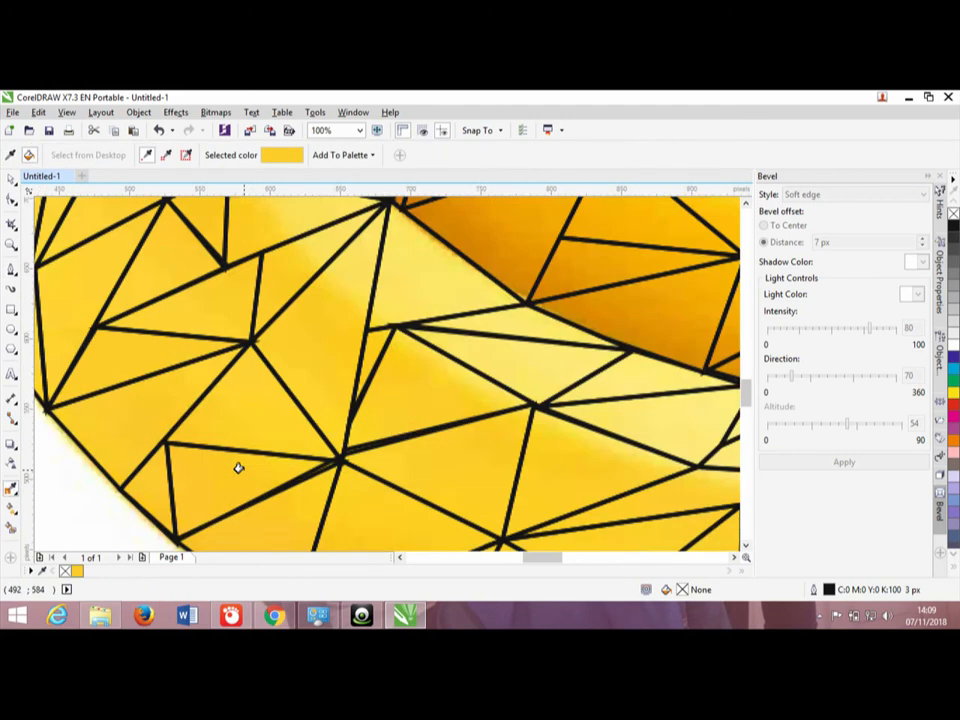
pyautogui.scroll(-2, 238, 468)
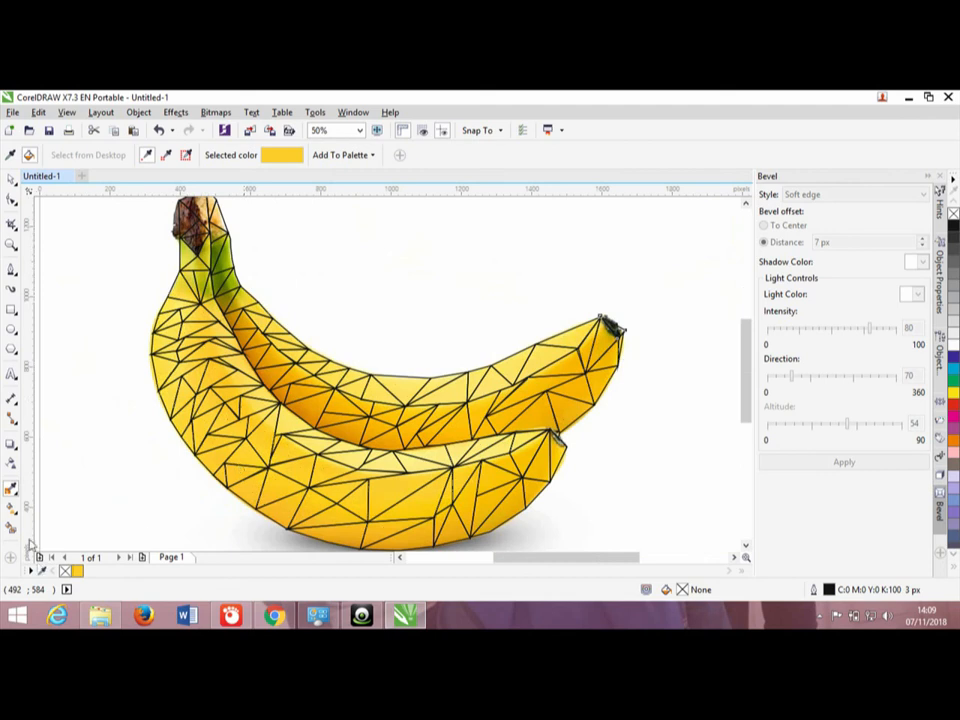
# - Use Smart Fill with a 1 px black outline to fill the stem's uppermost triangle with sampled tan #D2B37A
pyautogui.click(11, 527)
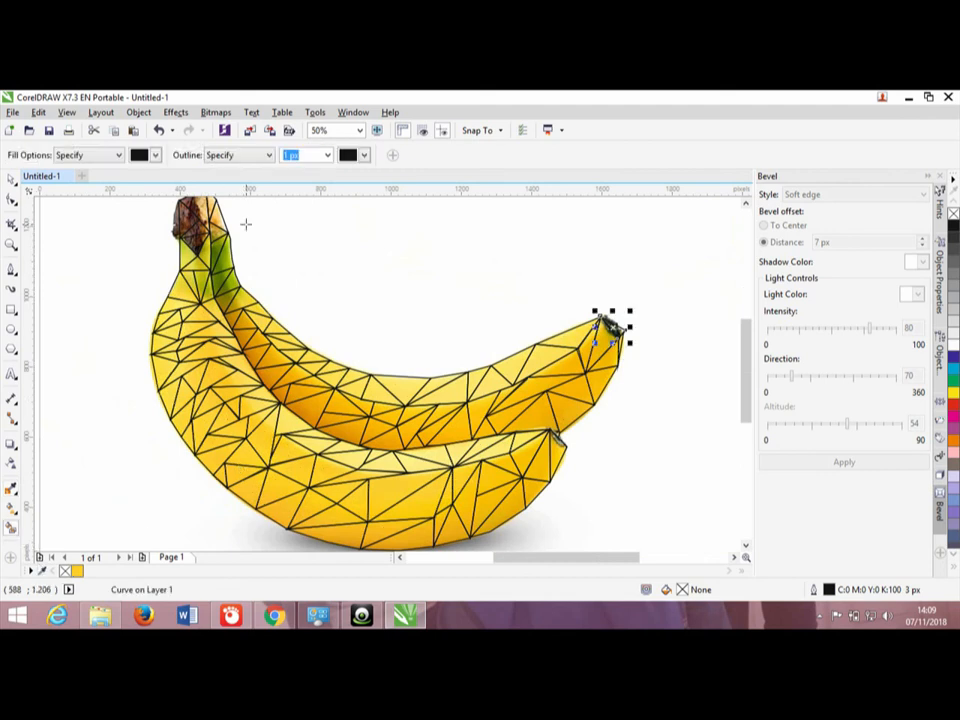
pyautogui.scroll(1, 558, 326)
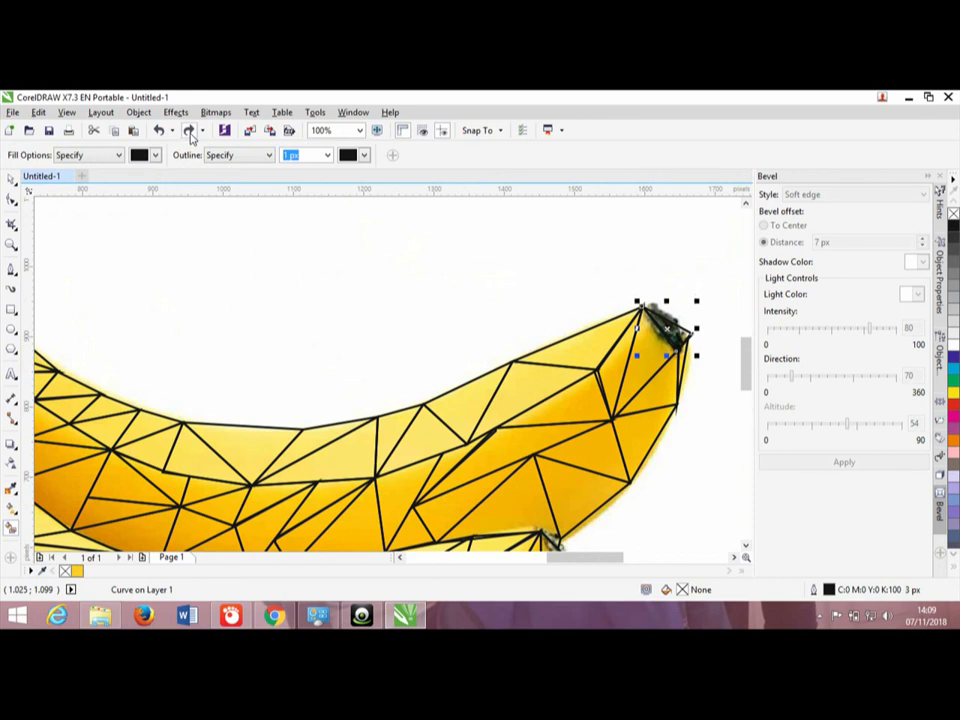
pyautogui.scroll(-2, 204, 272)
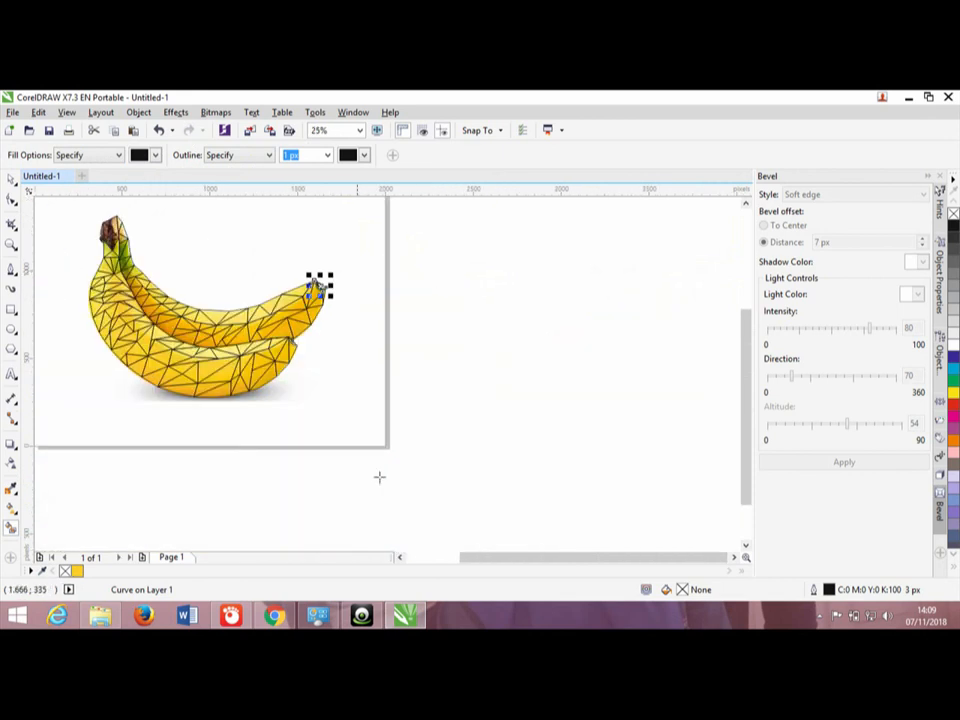
pyautogui.moveTo(456, 563); pyautogui.dragTo(452, 560)
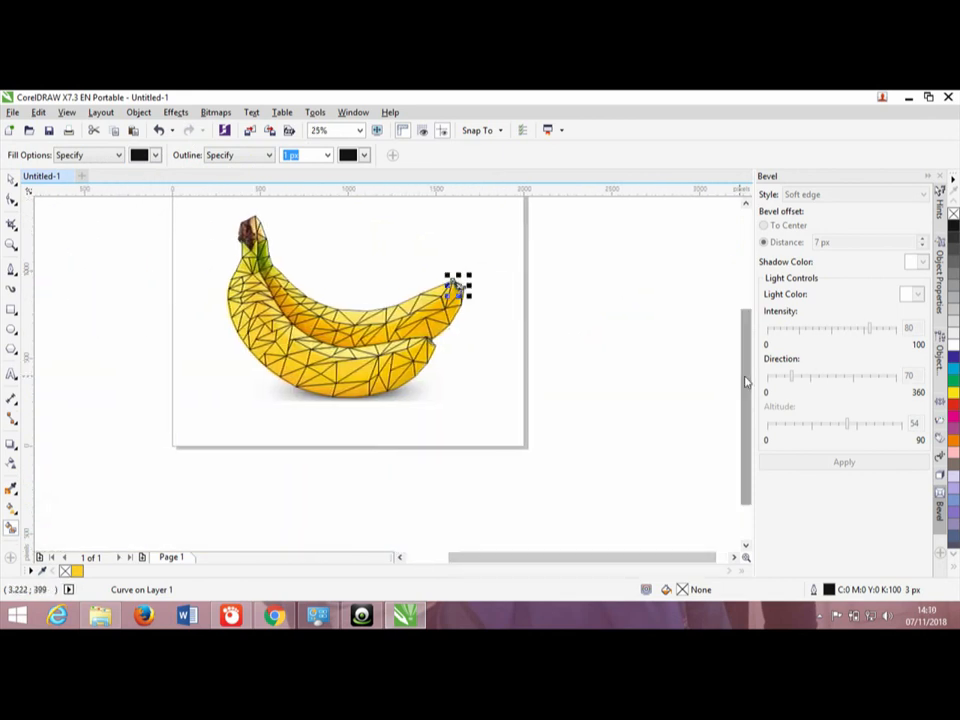
pyautogui.moveTo(745, 381); pyautogui.dragTo(745, 358)
pyautogui.scroll(2, 342, 306)
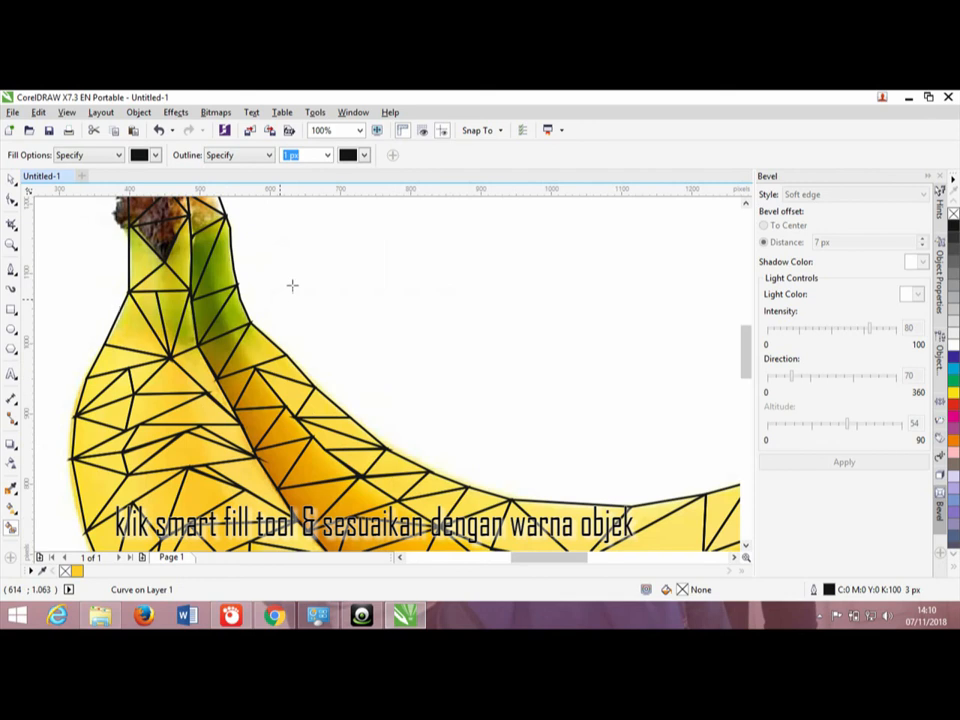
pyautogui.moveTo(748, 349); pyautogui.dragTo(750, 336)
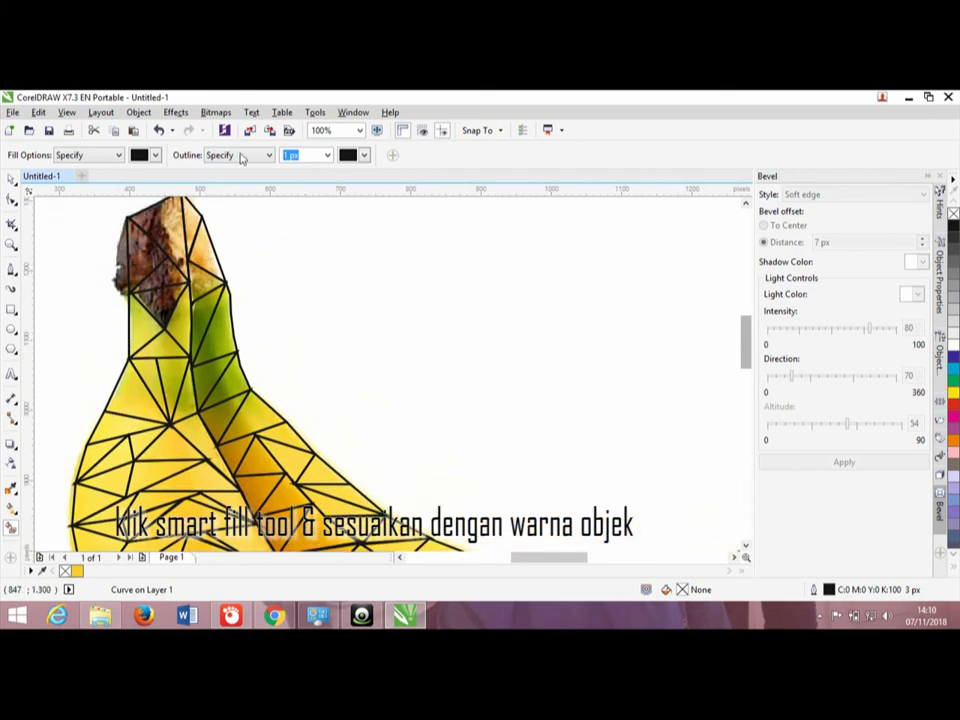
pyautogui.click(745, 204)
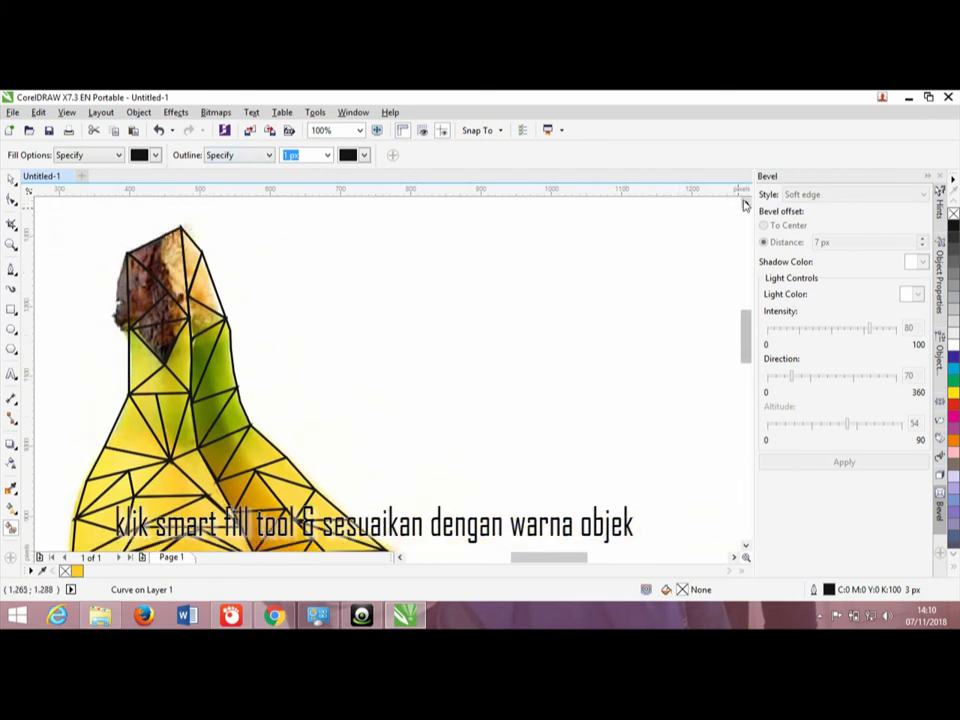
pyautogui.click(155, 155)
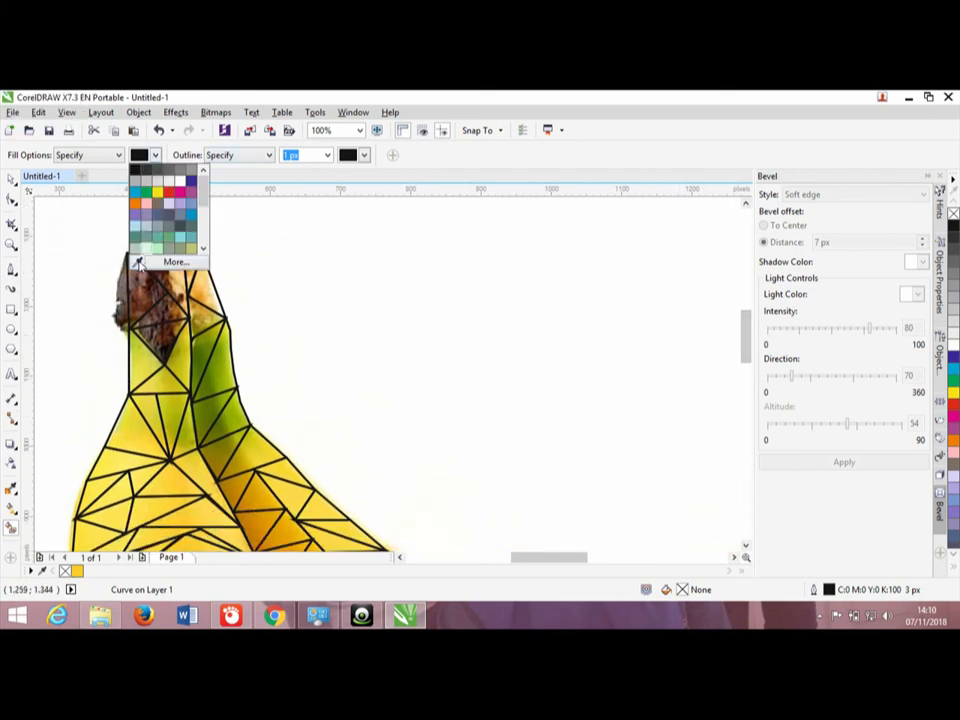
pyautogui.click(139, 263)
pyautogui.click(175, 250)
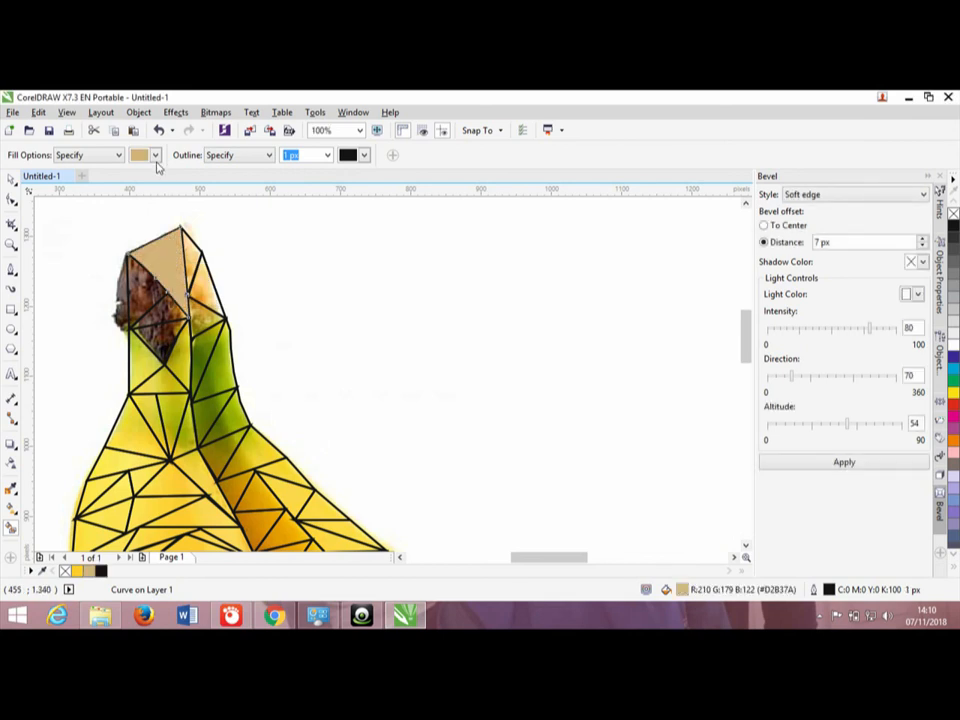
# - Fill the two brown triangles below the stem's tan one with sampled colours #83655B and #59493A
pyautogui.click(155, 155)
pyautogui.click(139, 261)
pyautogui.click(142, 280)
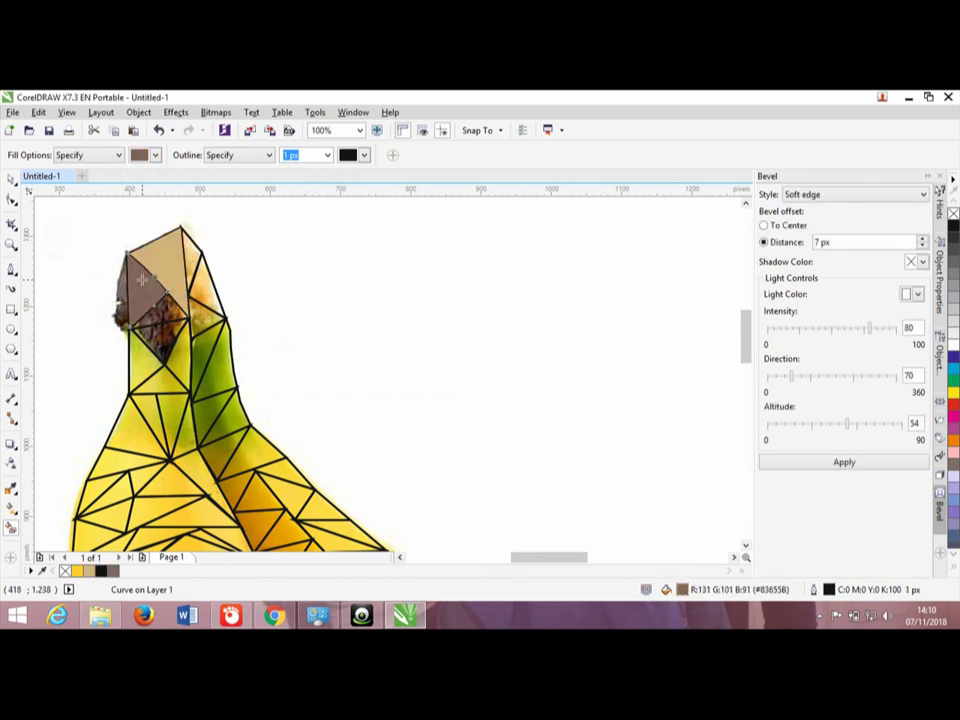
pyautogui.click(155, 155)
pyautogui.click(137, 261)
pyautogui.click(155, 320)
# - Fill the two peach triangles along the stem's light outer side with sampled colours #FACE83 and #FDCC66
pyautogui.click(155, 155)
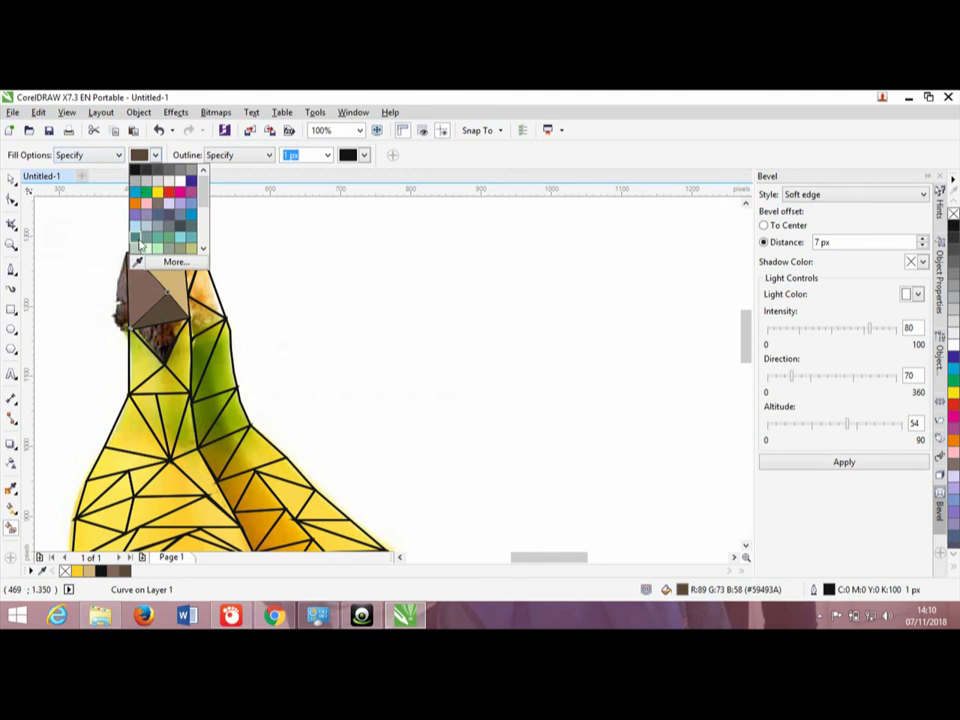
pyautogui.click(137, 261)
pyautogui.click(197, 258)
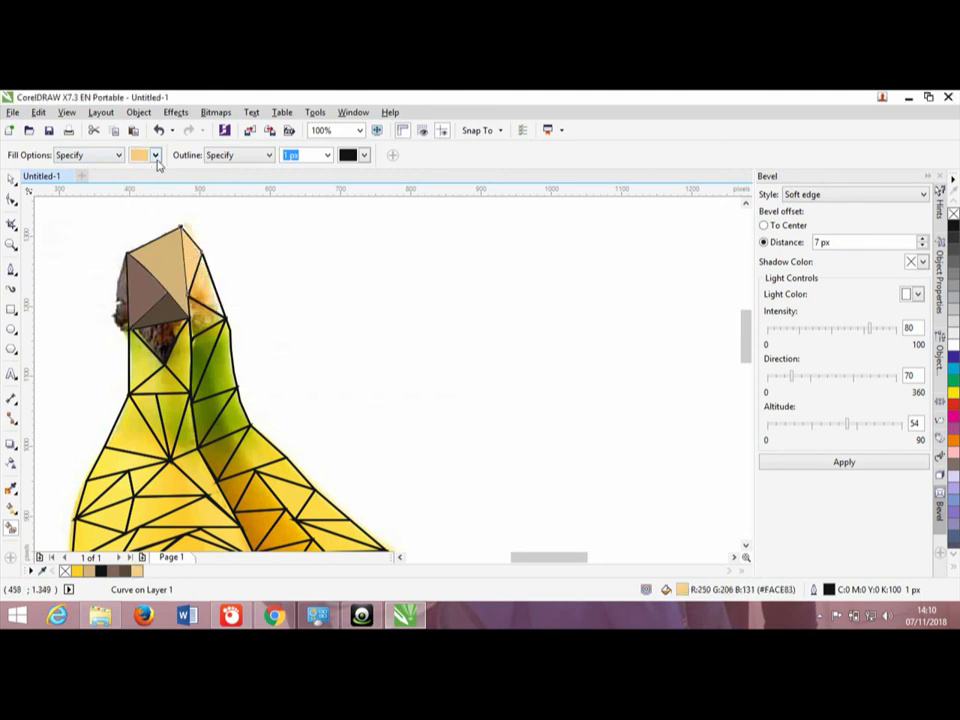
pyautogui.click(156, 156)
pyautogui.click(141, 259)
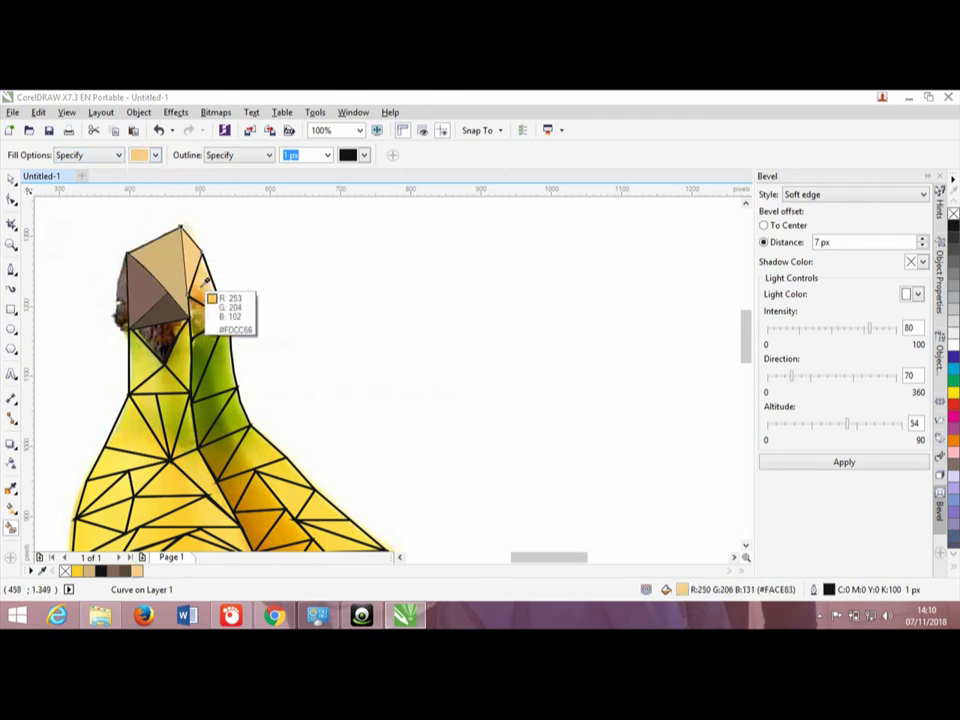
pyautogui.click(202, 287)
# - Fill the downward-pointing triangle at the base of the stem's brown area with sampled dark brown #674625
pyautogui.click(156, 155)
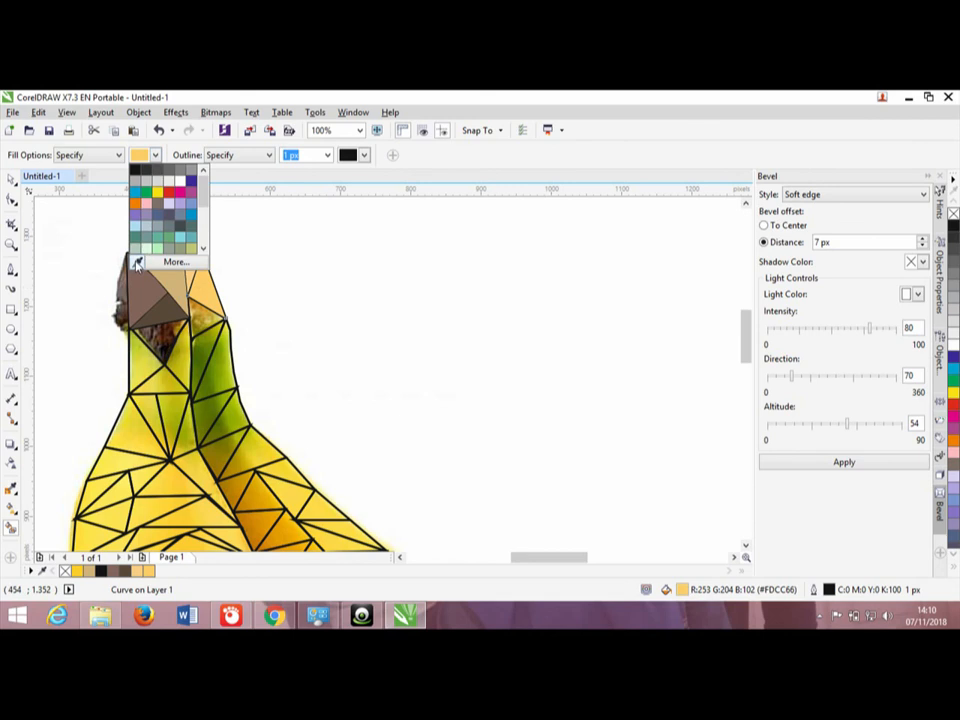
pyautogui.click(138, 262)
pyautogui.click(158, 340)
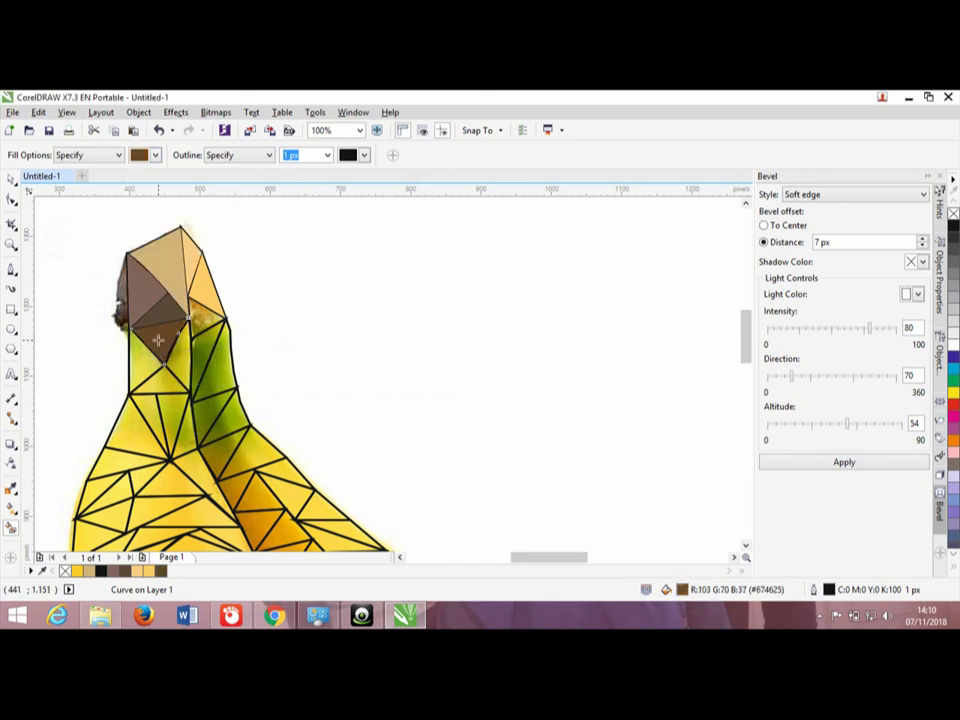
# - Fill the bananas' neck triangles with sampled ochre, yellow-green and green tones, including #B4AF13, #95AC04 and #E8DC56
pyautogui.click(156, 155)
pyautogui.click(138, 262)
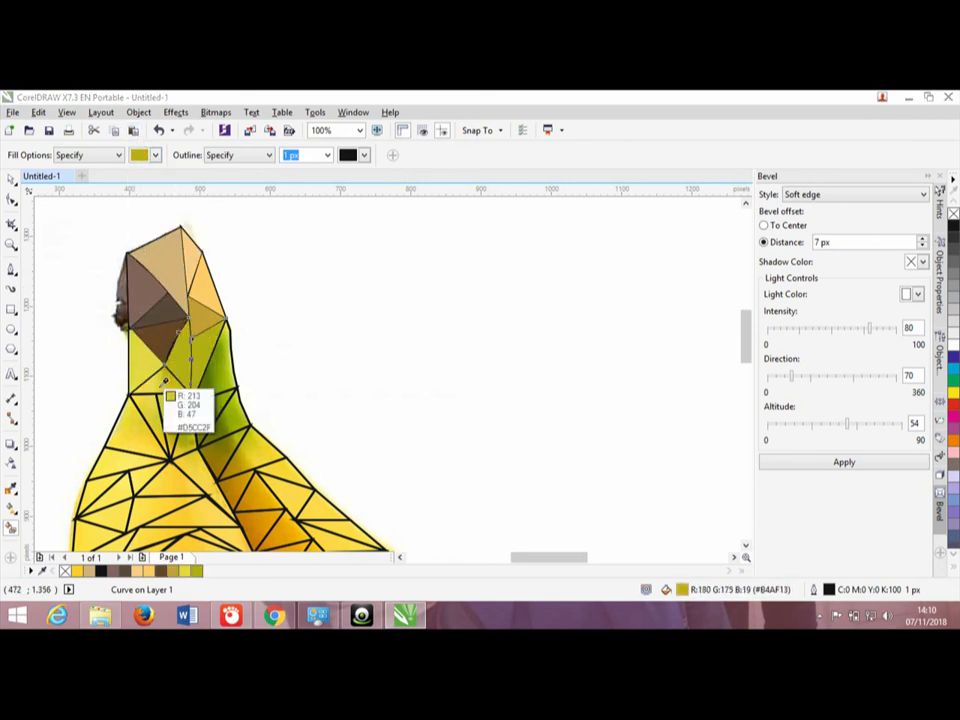
pyautogui.click(222, 362)
pyautogui.click(156, 155)
pyautogui.click(138, 262)
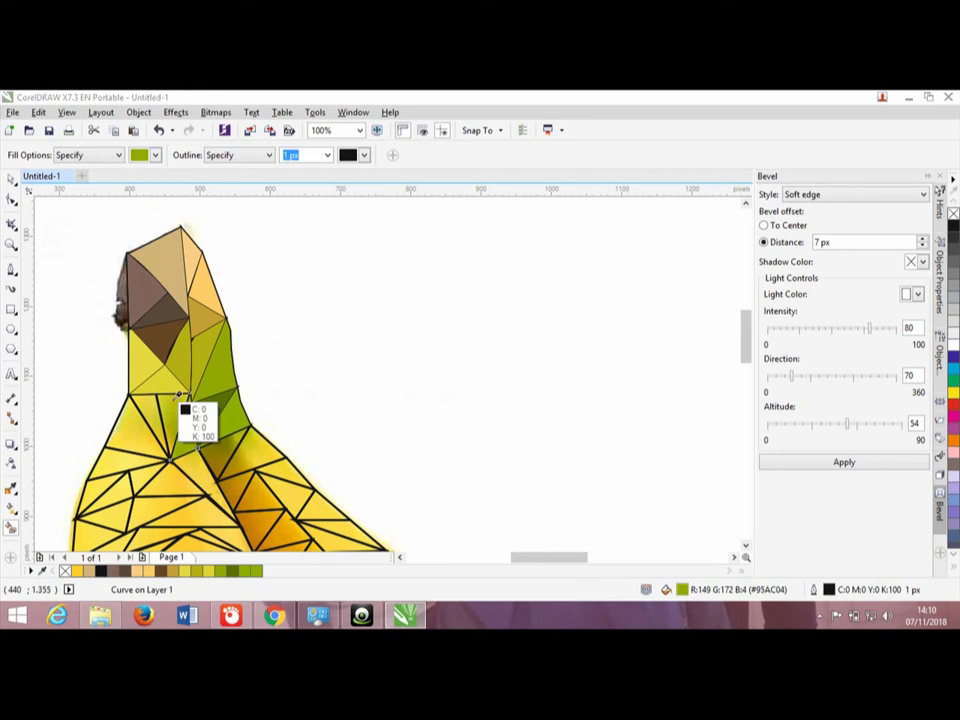
pyautogui.click(146, 400)
# - Fill the front banana's triangles just below the neck with sampled yellows, including #FDE756 and #F0D13B
pyautogui.scroll(-3, 722, 336)
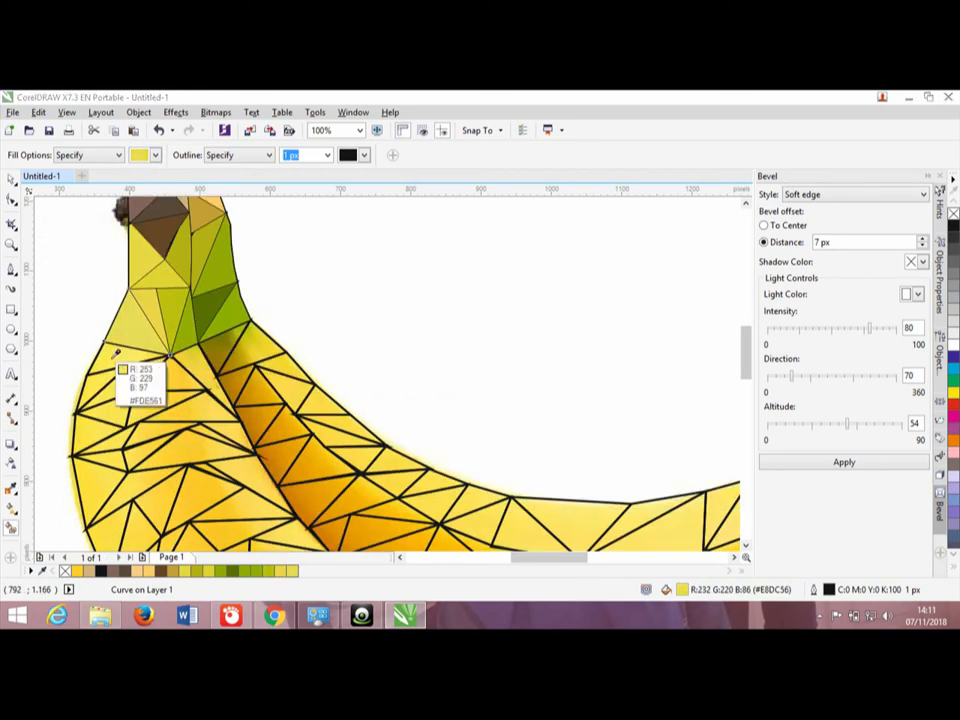
pyautogui.click(171, 377)
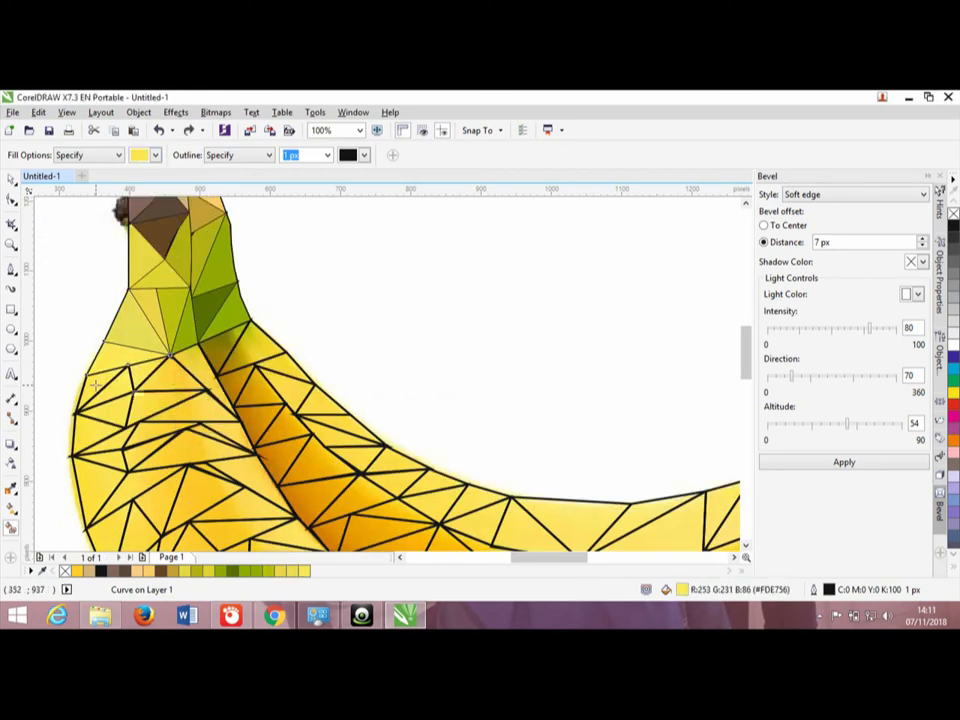
pyautogui.click(155, 155)
pyautogui.click(138, 266)
pyautogui.click(144, 371)
pyautogui.click(172, 377)
pyautogui.click(155, 155)
pyautogui.click(138, 266)
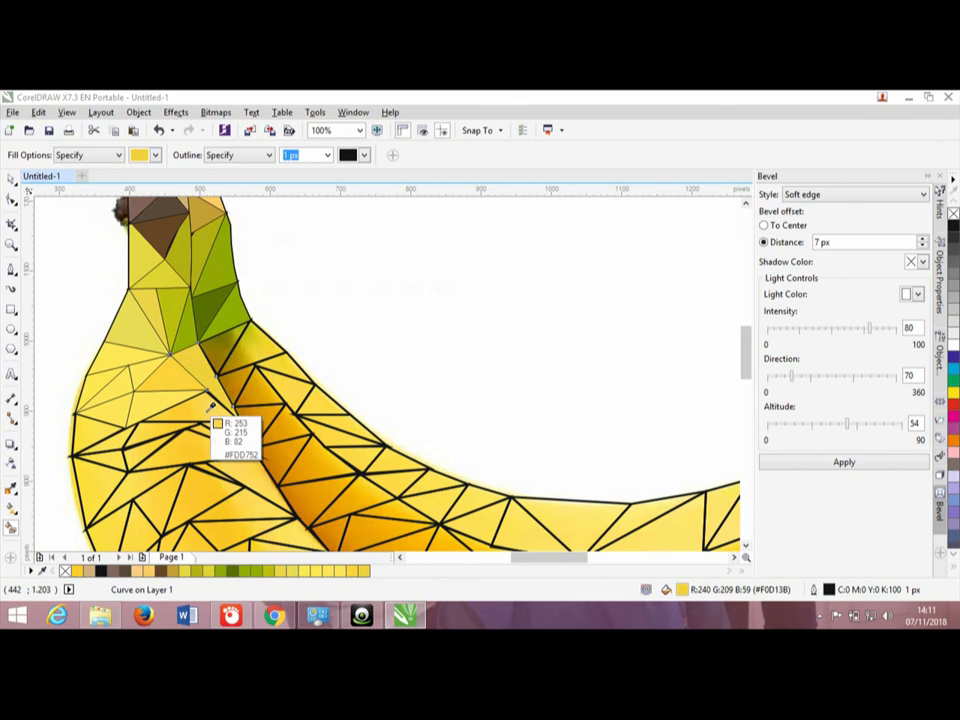
pyautogui.click(210, 405)
# - Fill the rear banana's topmost triangles below the neck with sampled olive, yellow and orange tones, including #CC8900
pyautogui.click(155, 155)
pyautogui.click(155, 155)
pyautogui.click(138, 262)
pyautogui.click(222, 347)
pyautogui.click(155, 156)
pyautogui.click(138, 262)
pyautogui.click(243, 380)
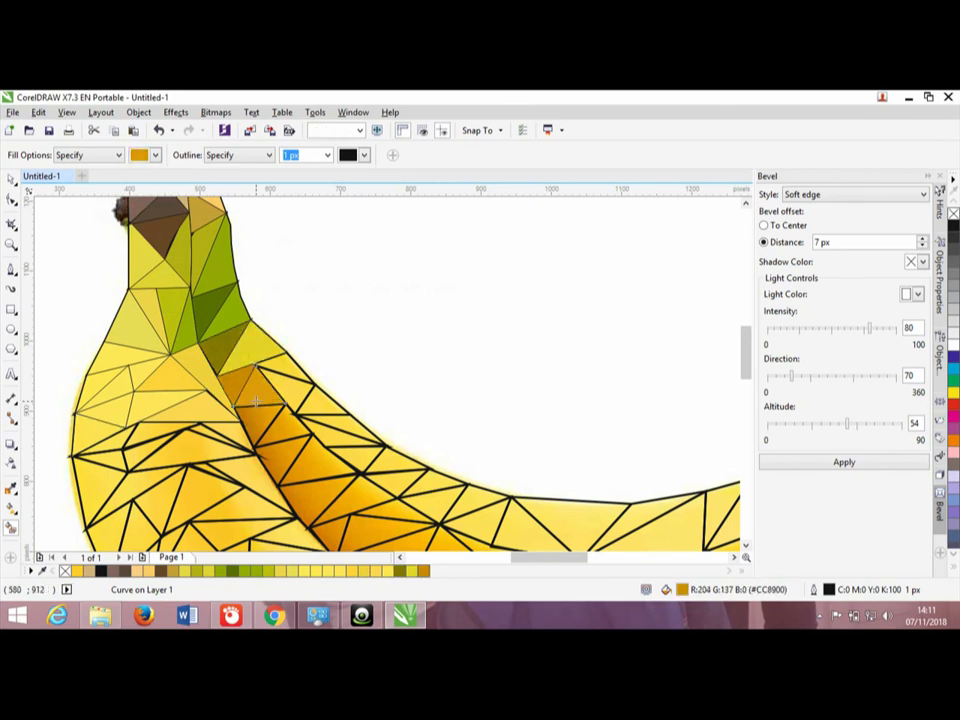
# - Continue filling triangles down the rear banana's shaded inner side with sampled oranges, including #CB8100
pyautogui.scroll(1, 145, 363)
pyautogui.click(155, 155)
pyautogui.click(138, 262)
pyautogui.scroll(-1, 422, 411)
pyautogui.scroll(1, 139, 420)
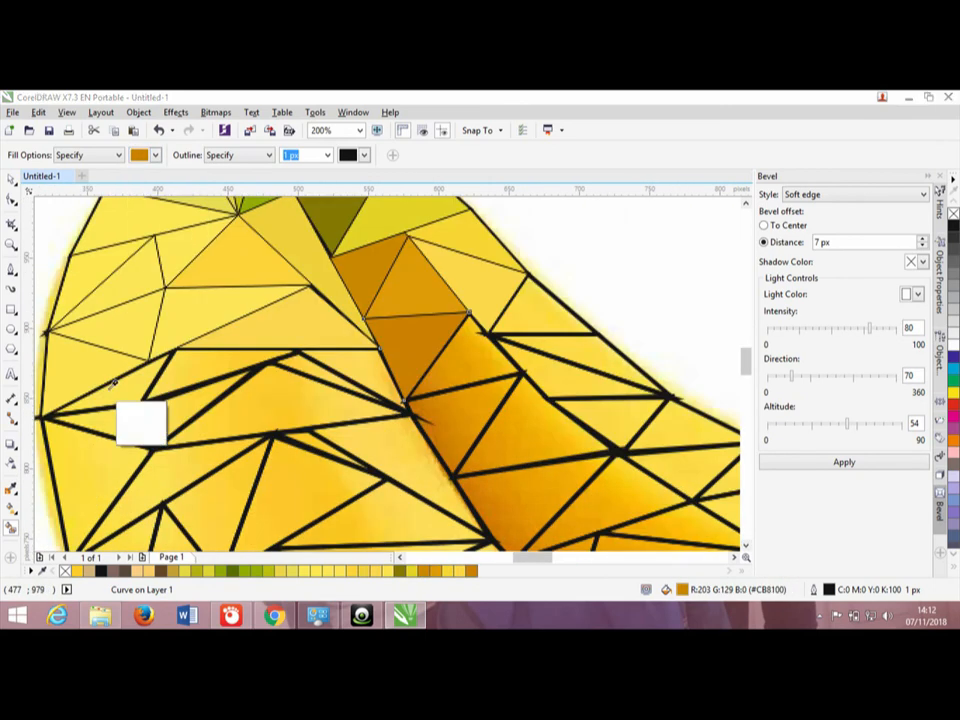
# - Fill the front banana's next band of triangles with sampled yellows, including #FCD850
pyautogui.click(133, 420)
pyautogui.click(133, 420)
pyautogui.click(155, 155)
pyautogui.click(138, 262)
pyautogui.click(155, 155)
pyautogui.click(138, 262)
pyautogui.click(321, 375)
# - Fill further rear banana triangles with sampled orange on the shaded side and yellow #FFDB47 along the outer edge
pyautogui.click(155, 155)
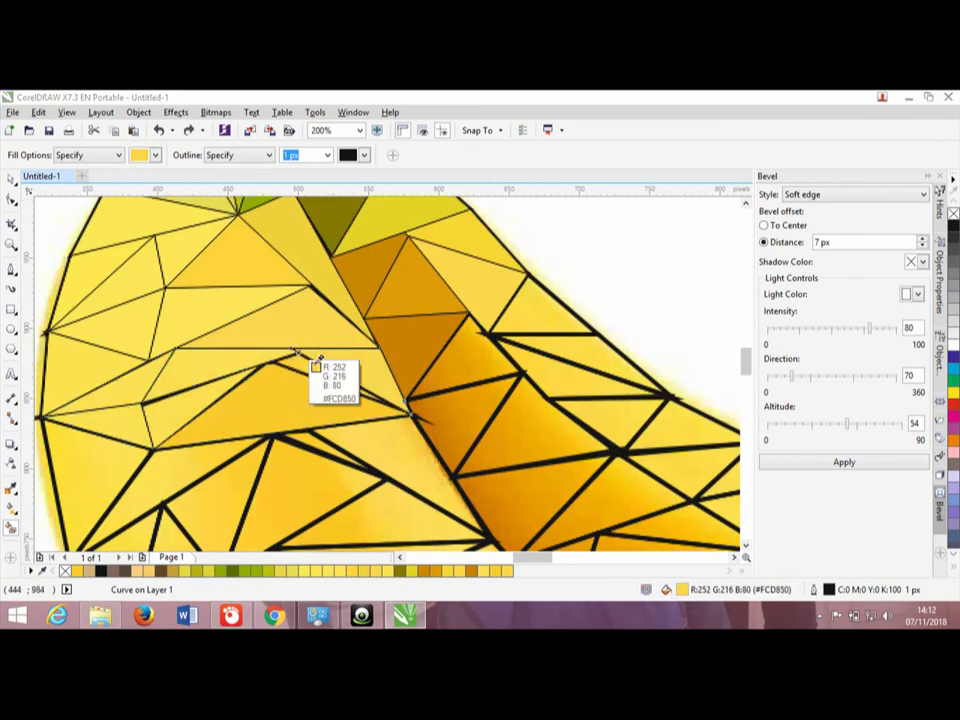
pyautogui.click(455, 351)
pyautogui.click(419, 341)
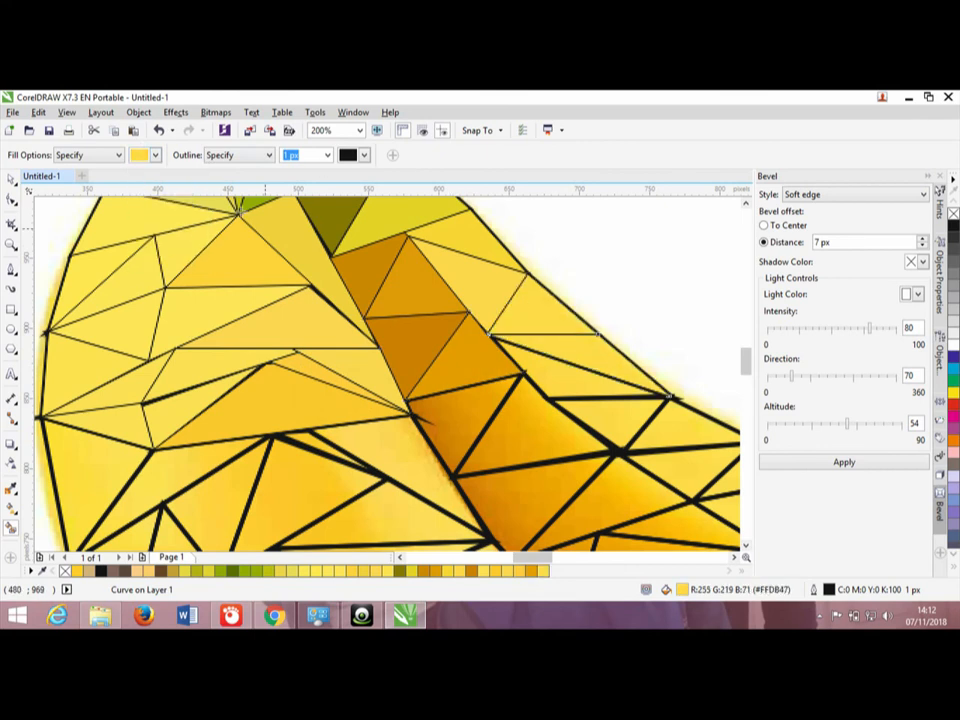
# - Fill the front banana's next middle triangles with yellows sampled from the photo, including #FDD945
pyautogui.click(155, 155)
pyautogui.click(155, 170)
pyautogui.scroll(-3, 746, 369)
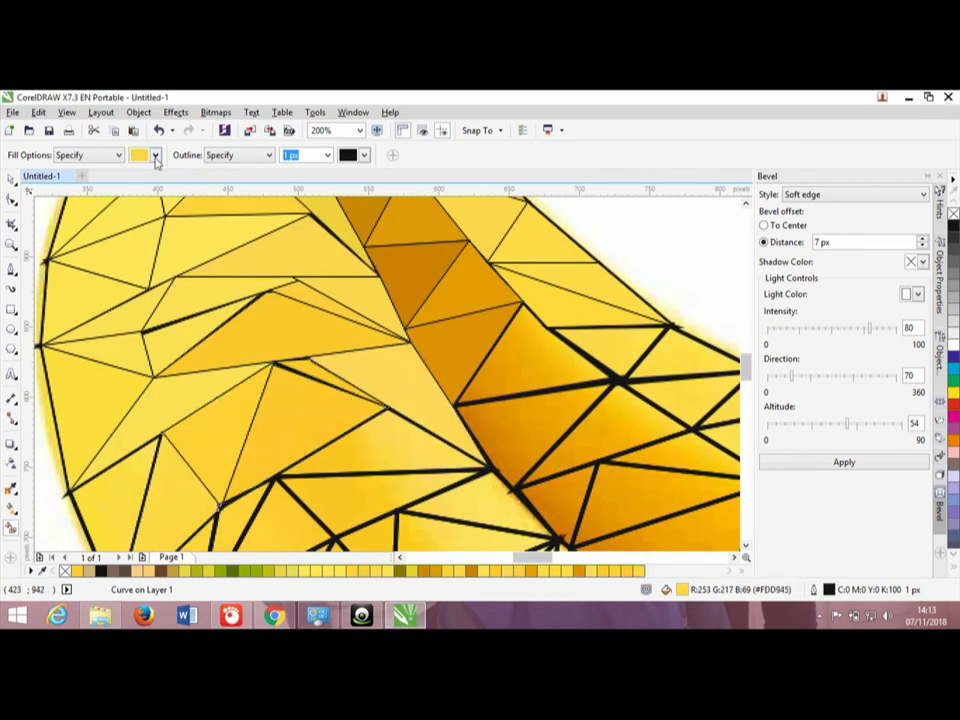
# - Fill the next shaded triangles down the rear banana's inner side with sampled oranges, including #DD9200
pyautogui.click(155, 155)
pyautogui.click(138, 256)
pyautogui.click(534, 436)
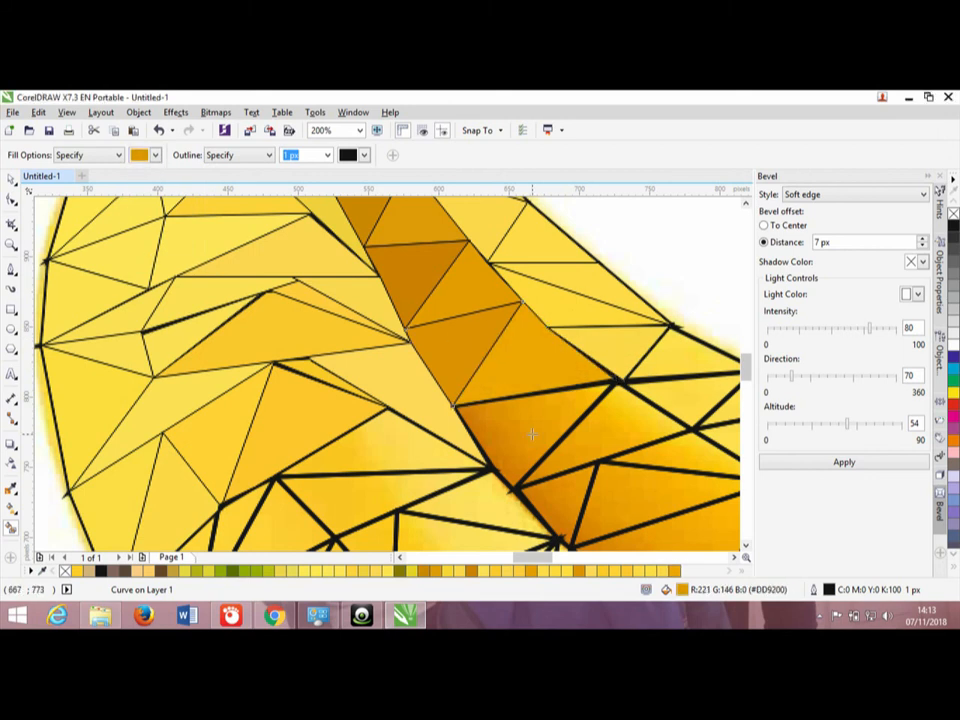
pyautogui.click(534, 436)
pyautogui.click(155, 155)
pyautogui.click(138, 256)
pyautogui.click(599, 414)
pyautogui.click(599, 414)
# - Fill the rear banana's adjoining outer-side triangles with sampled yellows #FCDD47 and #FDCE20
pyautogui.click(155, 155)
pyautogui.click(138, 256)
pyautogui.hscroll(3, 745, 375)
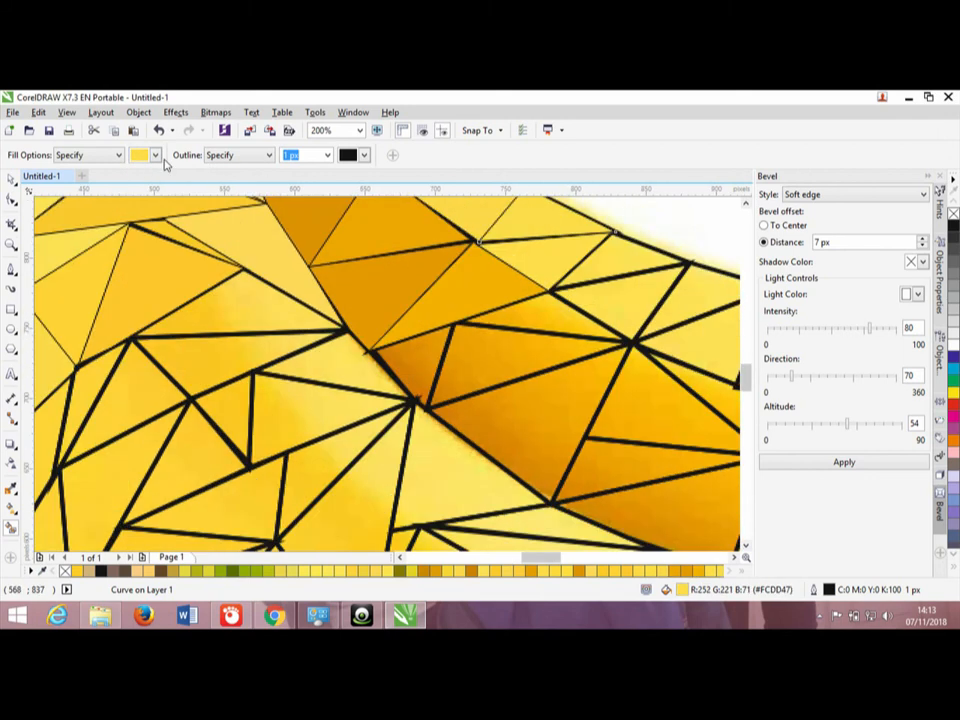
pyautogui.click(155, 155)
pyautogui.click(138, 256)
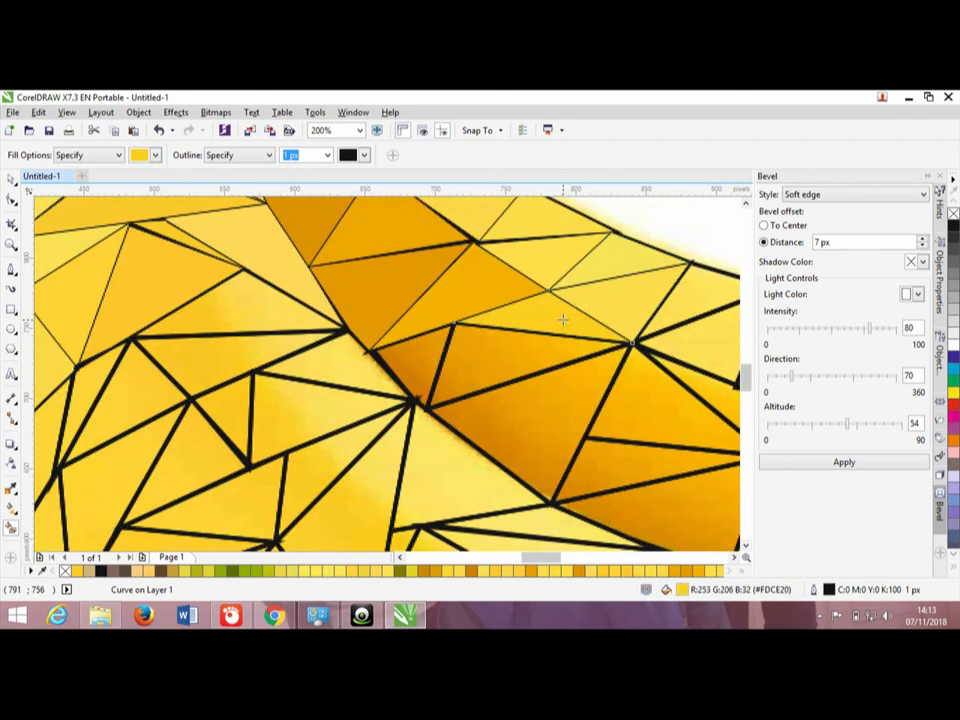
# - Fill the shaded triangles where the rear banana starts to bend with sampled oranges, including #E99E04 and #EEA500
pyautogui.click(155, 155)
pyautogui.click(138, 256)
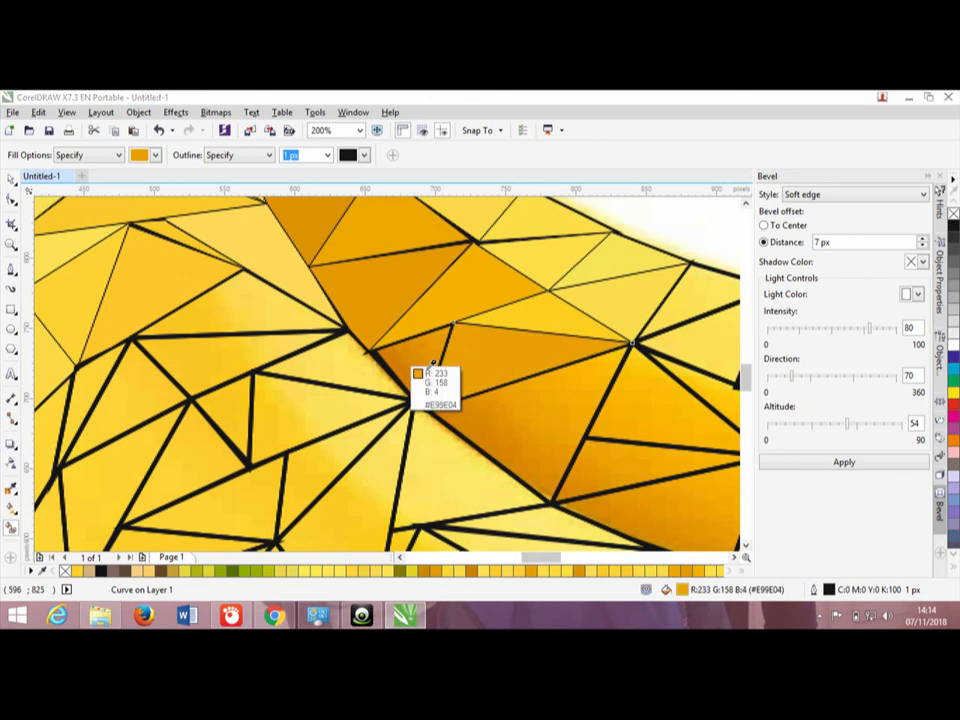
pyautogui.click(529, 317)
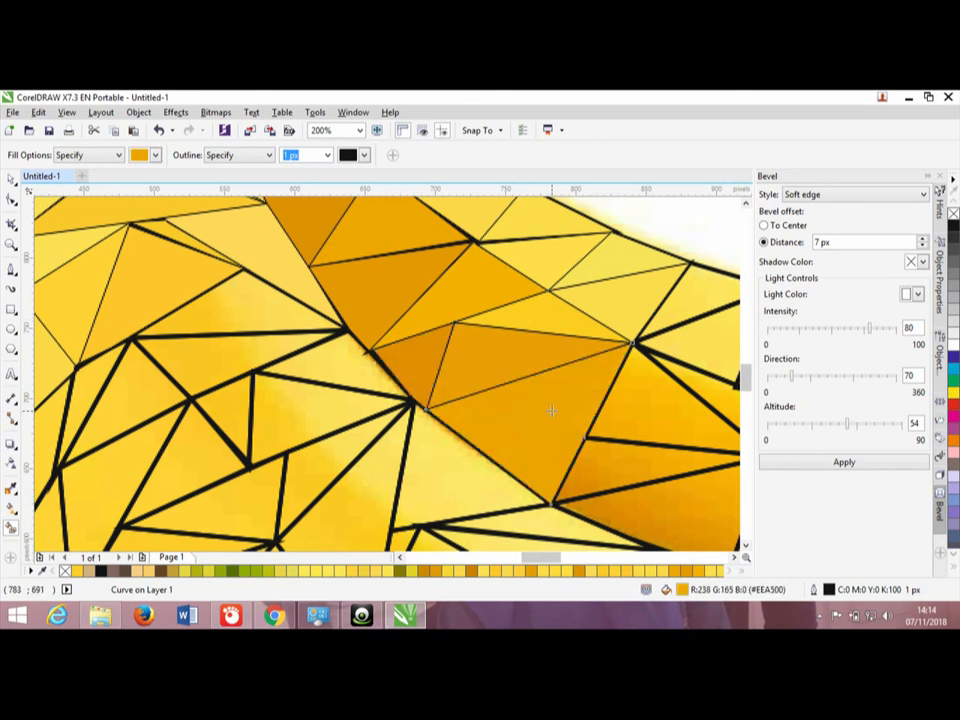
# - Fill the front banana's triangles below its middle with sampled yellows, including #FFD237 and #FFD334
pyautogui.click(155, 155)
pyautogui.click(138, 256)
pyautogui.hscroll(-3, 387, 375)
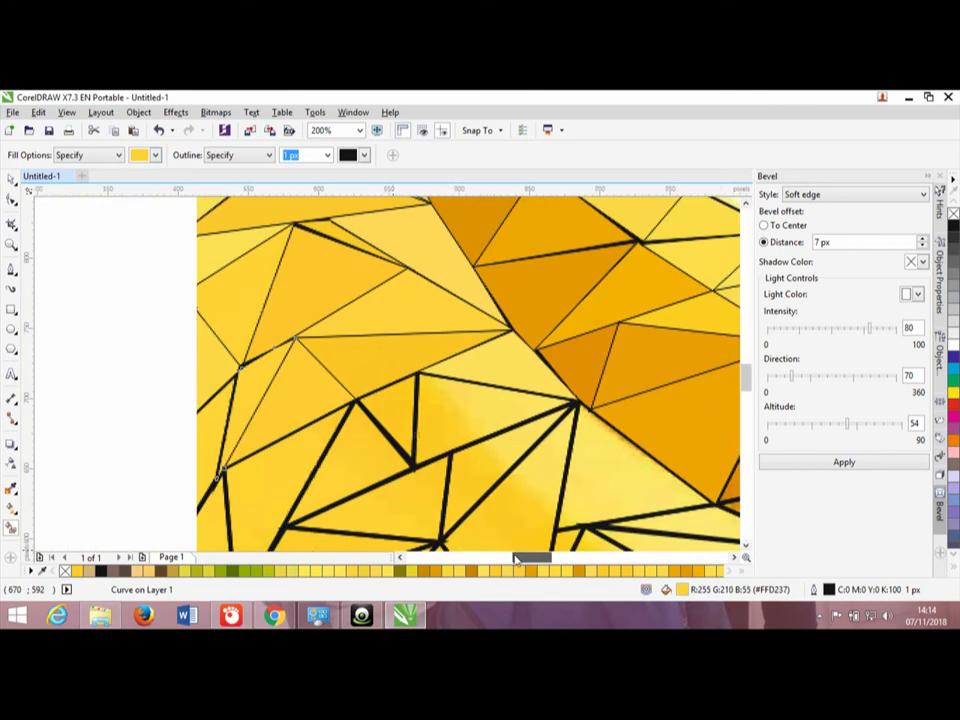
pyautogui.click(155, 155)
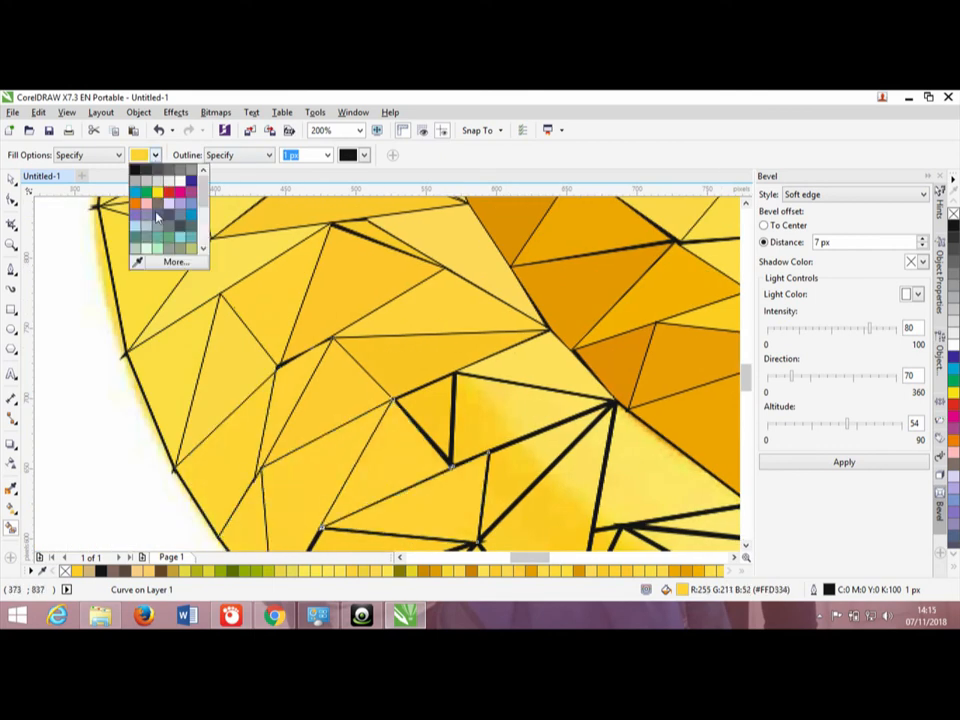
pyautogui.click(138, 256)
pyautogui.click(542, 514)
# - Fill the triangles around the front banana's lower bend with sampled yellows, including #FECD2A, #FBC92C and #FECB1A
pyautogui.press('F3')
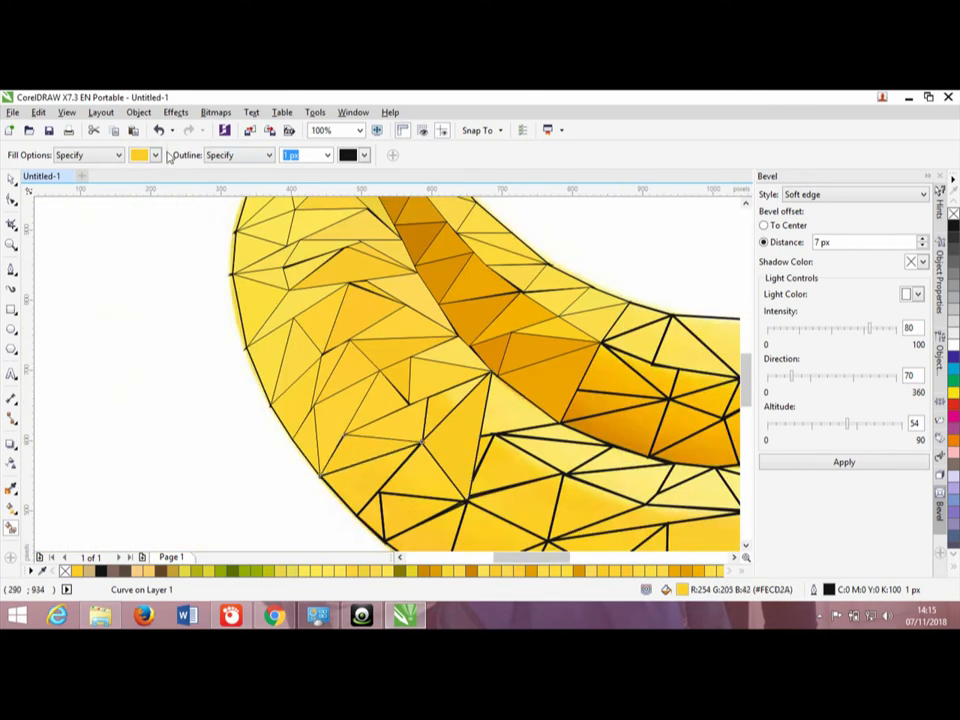
pyautogui.click(155, 155)
pyautogui.click(138, 256)
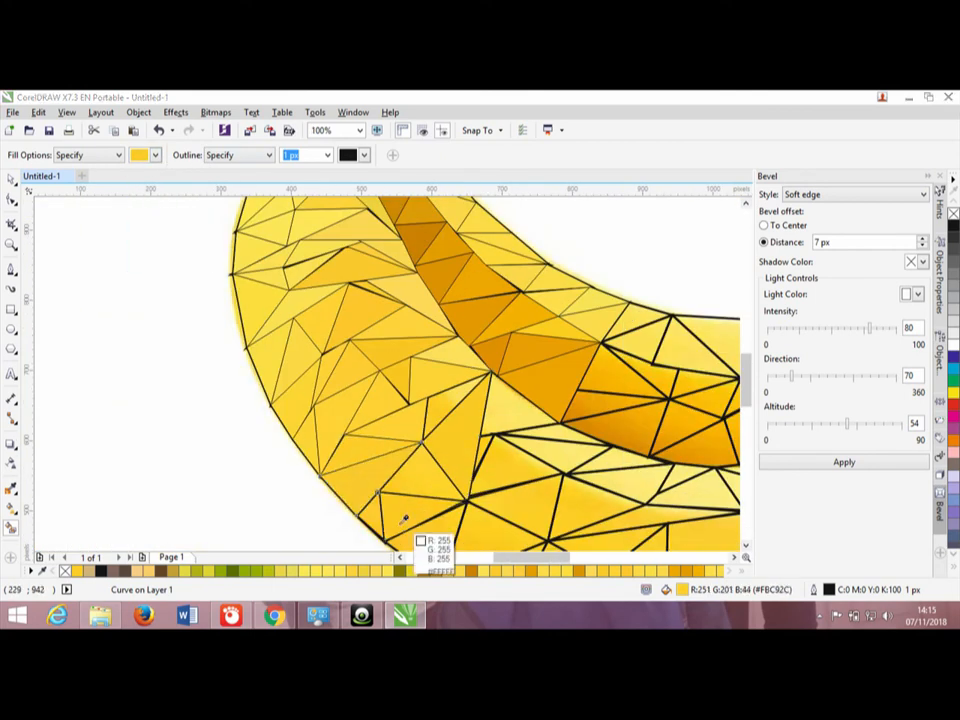
pyautogui.click(548, 450)
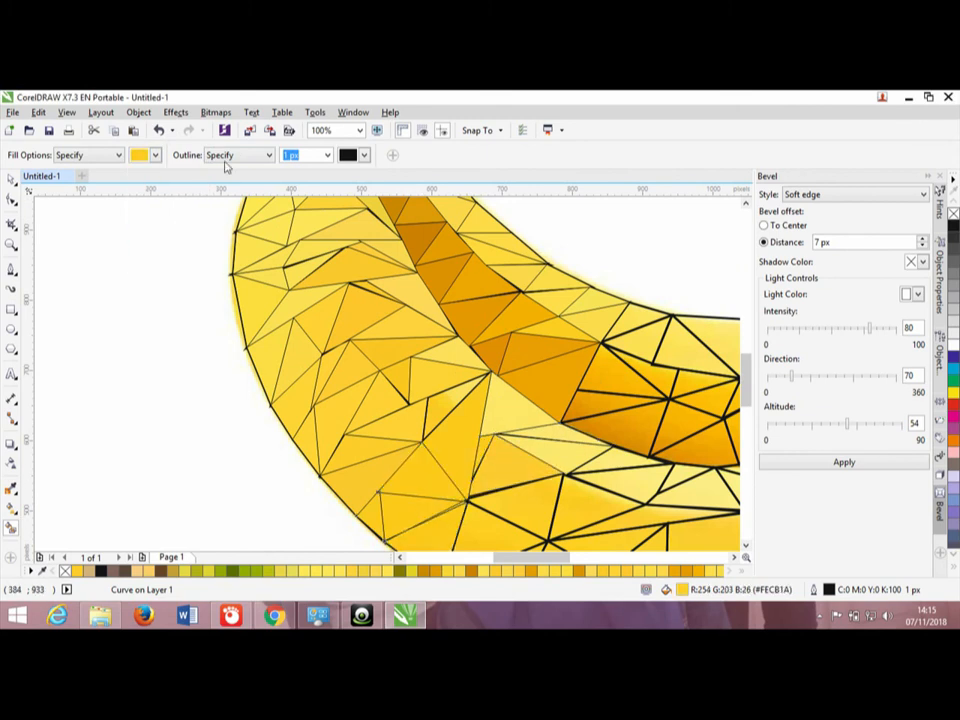
# - Fill more of the front banana's lower triangles with sampled yellow #FBCB23 and undo the mistaken fill
pyautogui.click(155, 155)
pyautogui.click(138, 262)
pyautogui.click(156, 156)
pyautogui.click(138, 263)
pyautogui.click(489, 401)
pyautogui.click(550, 452)
pyautogui.hotkey('ctrl', 'z')
# - Fill the front banana's pale inner-edge triangle and the rear banana's bend triangles with sampled tones, including #F9CE1D
pyautogui.click(155, 155)
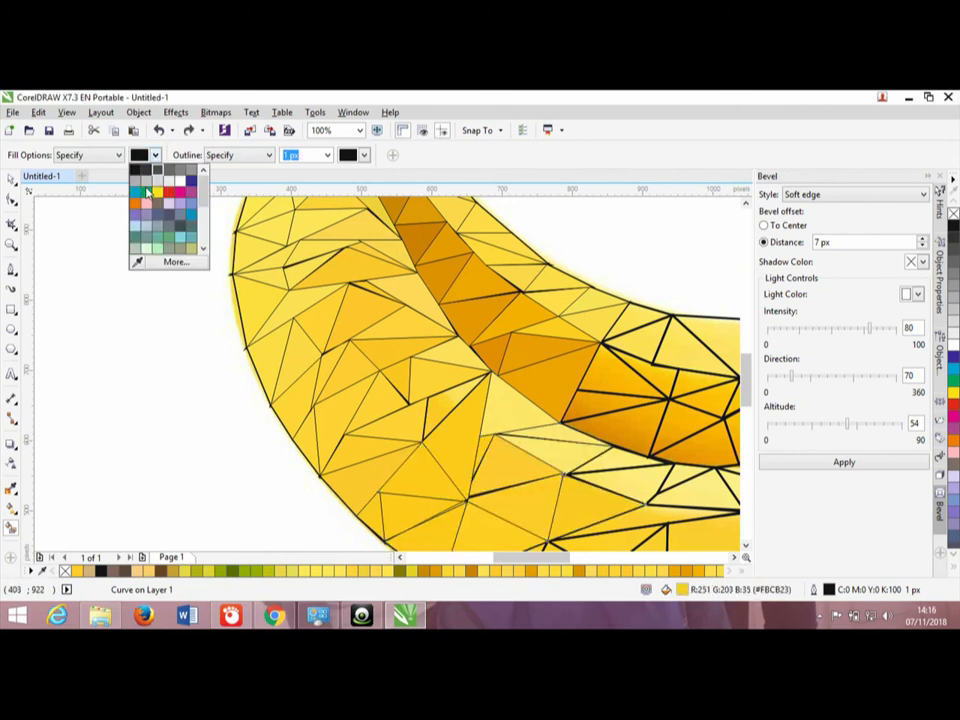
pyautogui.click(138, 262)
pyautogui.click(635, 482)
pyautogui.click(155, 155)
pyautogui.click(138, 262)
pyautogui.click(625, 380)
pyautogui.click(618, 380)
# - Fill the rear banana's dark lower triangle with sampled orange and its upper-edge triangles with light yellows, including #FFE558
pyautogui.click(155, 155)
pyautogui.click(155, 155)
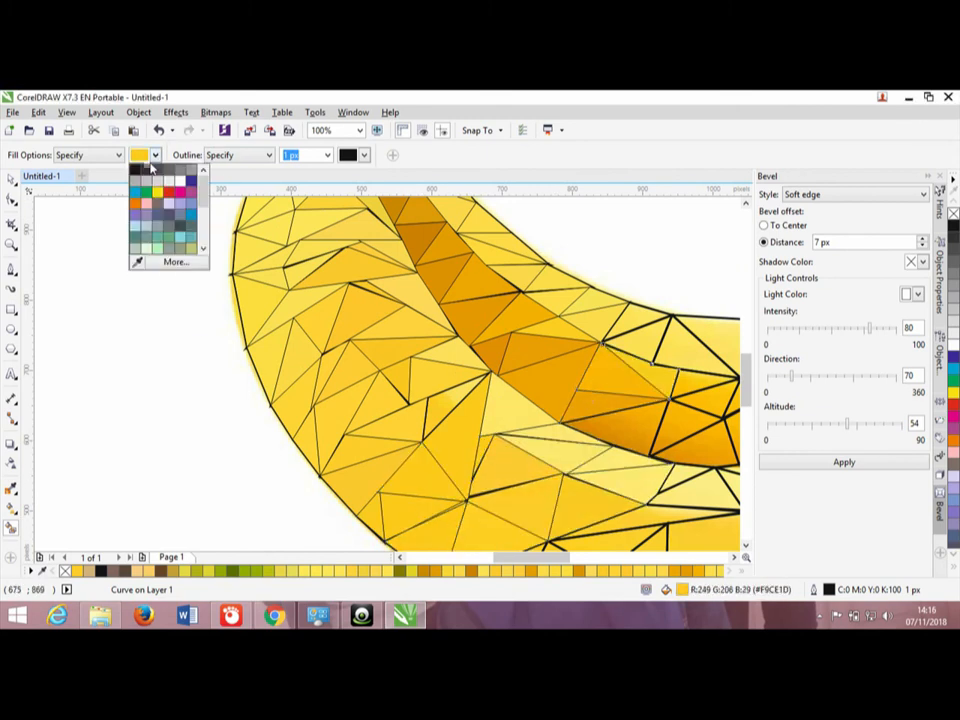
pyautogui.click(138, 262)
pyautogui.click(622, 427)
pyautogui.click(641, 341)
pyautogui.click(683, 348)
pyautogui.click(155, 155)
pyautogui.click(636, 318)
pyautogui.moveTo(531, 557); pyautogui.dragTo(565, 557)
pyautogui.moveTo(746, 380); pyautogui.dragTo(746, 394)
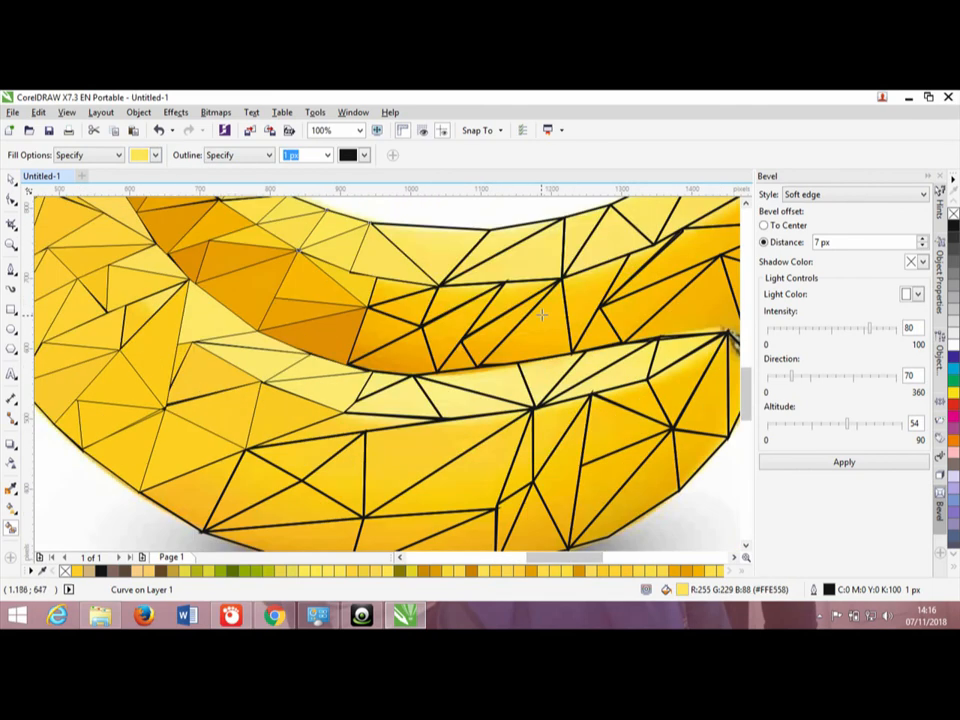
# - Fill the front banana's underside triangles with sampled yellows and its pale highlight strip with tones including #FDEB7F
pyautogui.click(155, 155)
pyautogui.click(343, 420)
pyautogui.click(155, 155)
pyautogui.click(400, 402)
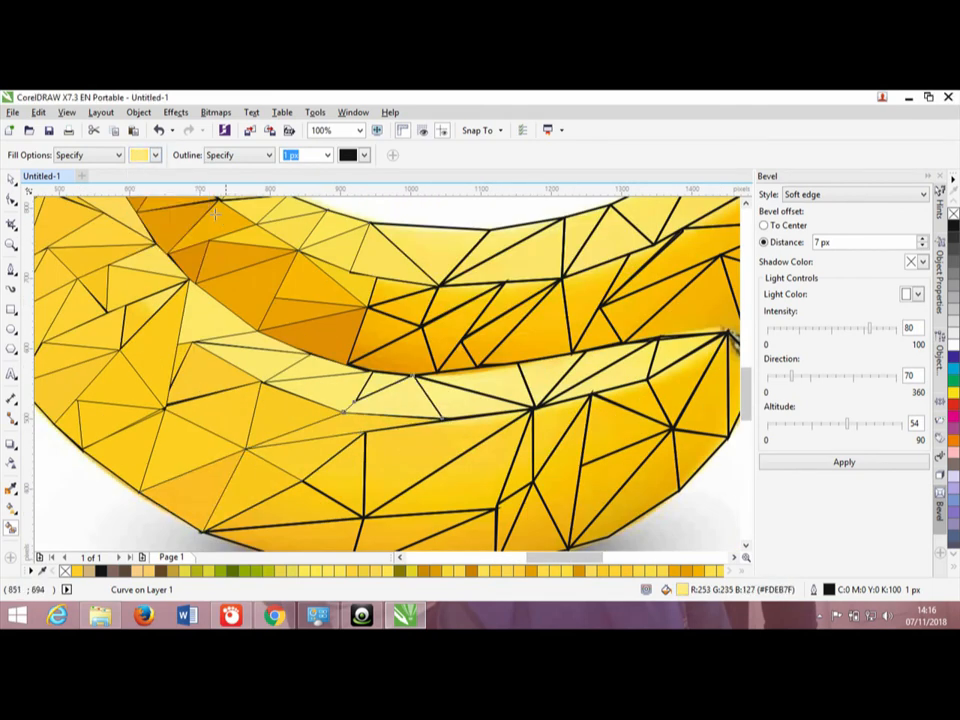
pyautogui.click(155, 155)
pyautogui.click(378, 388)
pyautogui.hotkey('ctrl', 'z')
pyautogui.click(378, 388)
pyautogui.click(167, 271)
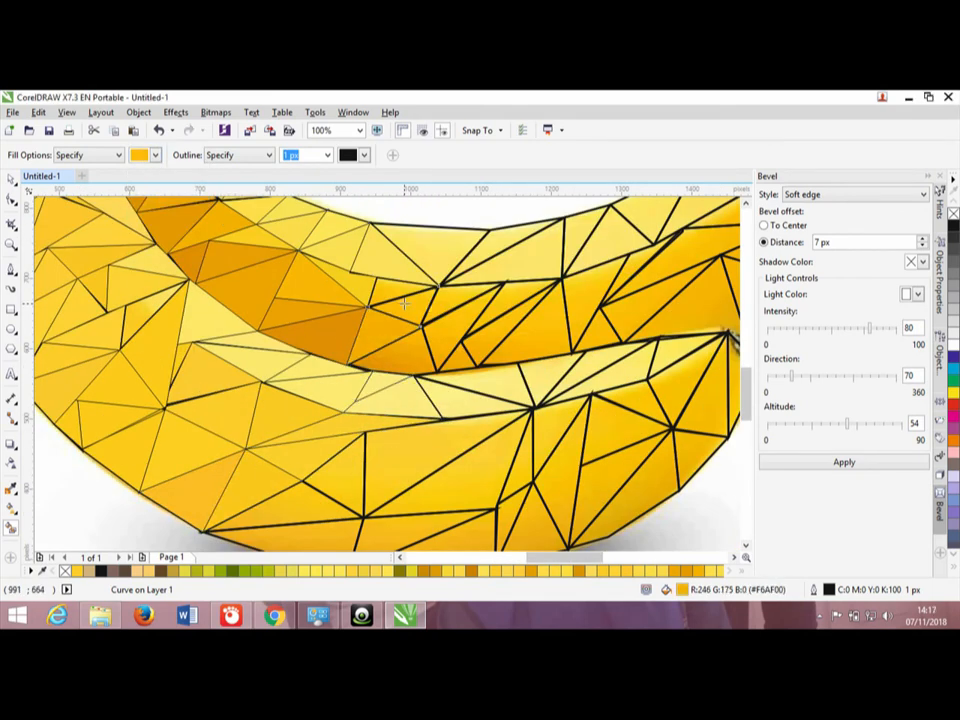
# - Fill the rear banana's central shaded triangles with sampled oranges, including #F6AF00 and #F1A803
pyautogui.click(155, 155)
pyautogui.click(137, 259)
pyautogui.click(400, 352)
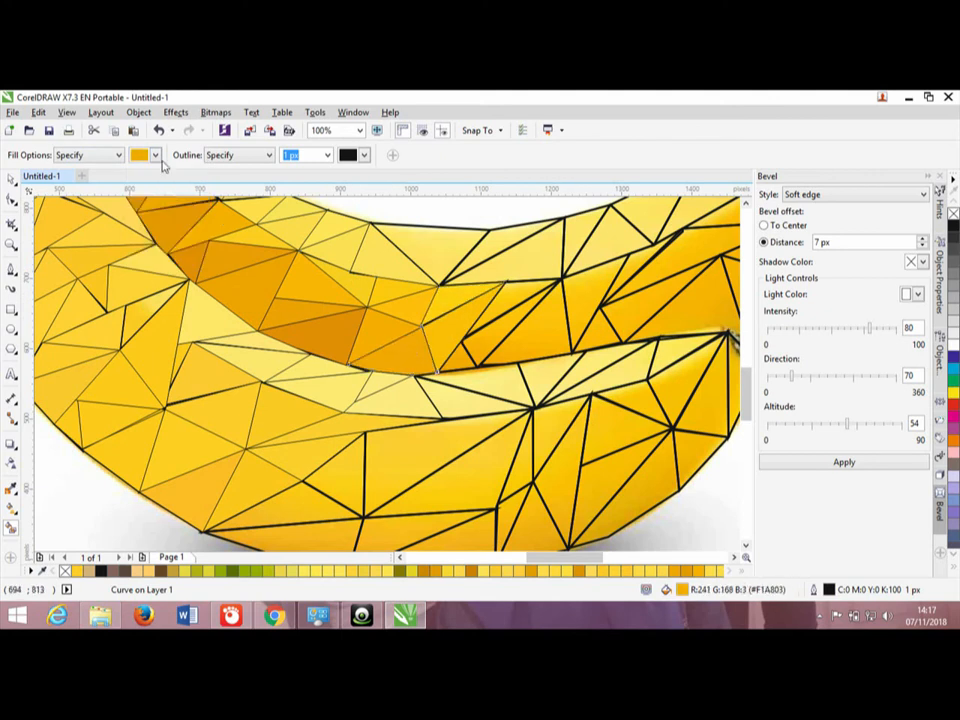
pyautogui.click(155, 155)
pyautogui.click(137, 259)
pyautogui.click(155, 155)
pyautogui.click(137, 259)
pyautogui.click(460, 362)
# - Fill the light triangles along the rear banana's upper edge with sampled pale yellow #FEE972
pyautogui.click(155, 155)
pyautogui.click(137, 259)
pyautogui.click(420, 250)
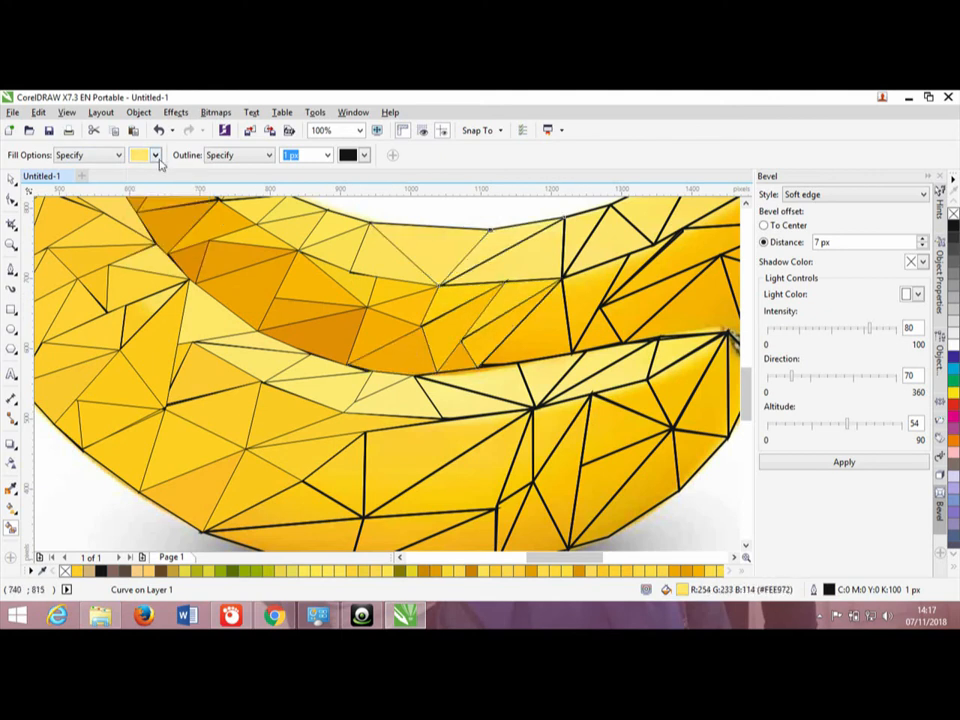
# - Fill the front banana's central triangles with sampled yellow #FCCB0F and its next highlight triangle with #FCEF86
pyautogui.click(155, 155)
pyautogui.click(137, 259)
pyautogui.click(203, 396)
pyautogui.click(437, 458)
pyautogui.click(155, 155)
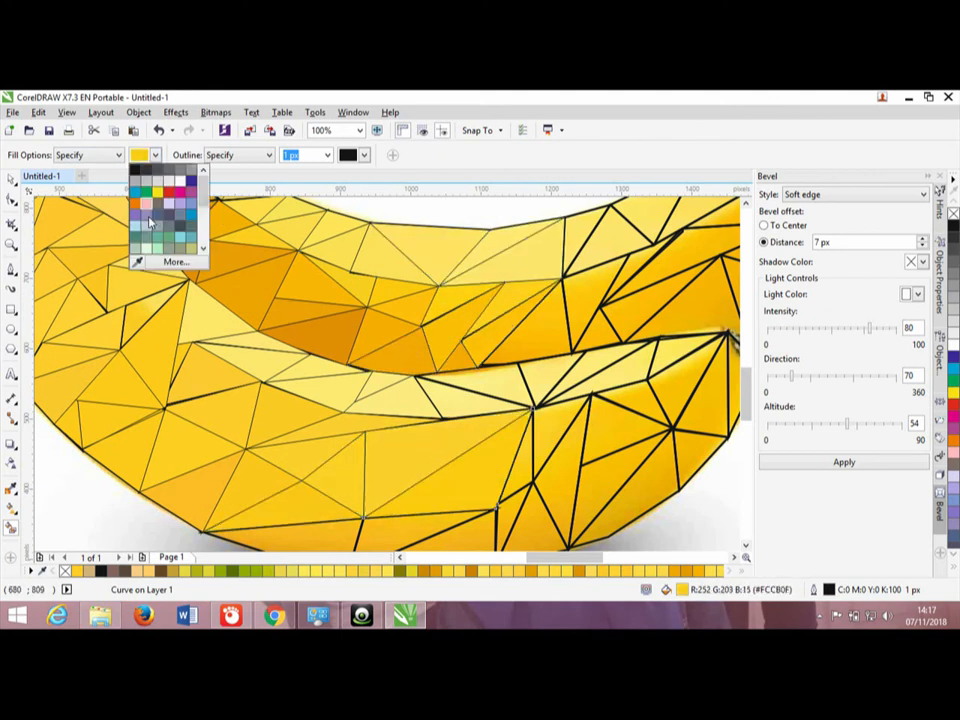
pyautogui.click(137, 259)
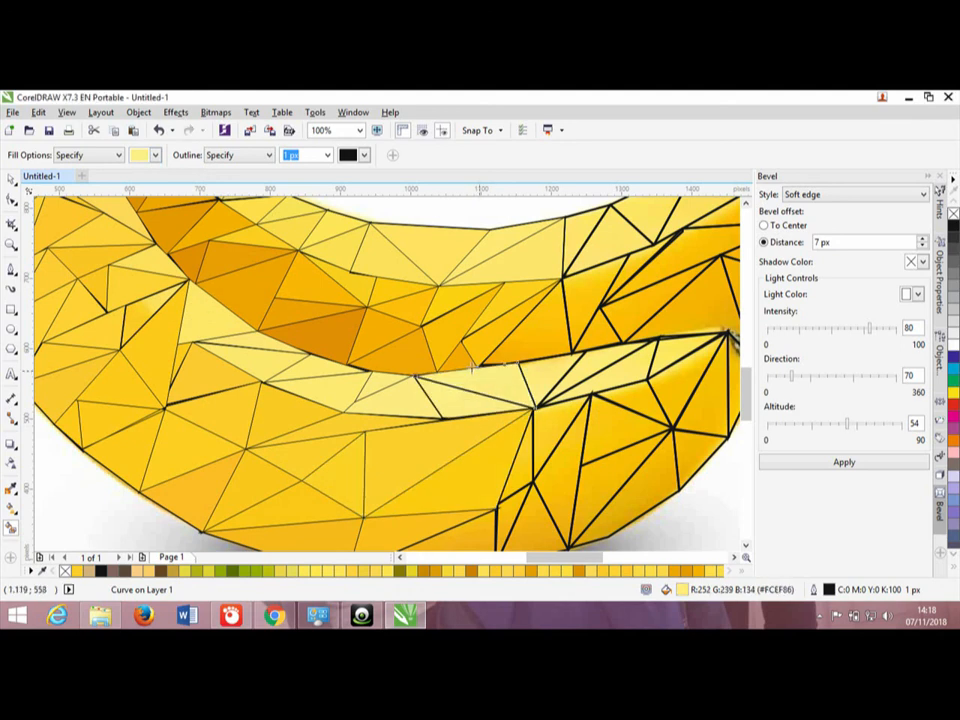
# - Fill the rear banana's triangles right of its centre with sampled yellows, including #FEC20A and #FCCB0D
pyautogui.click(376, 306)
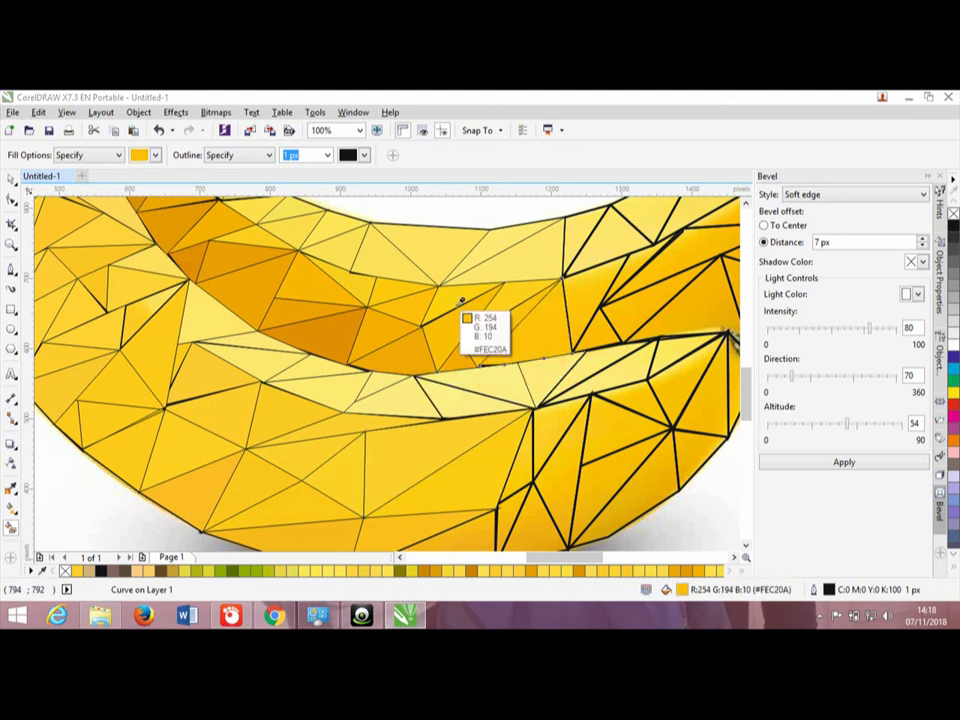
pyautogui.click(457, 302)
pyautogui.click(155, 155)
pyautogui.click(137, 259)
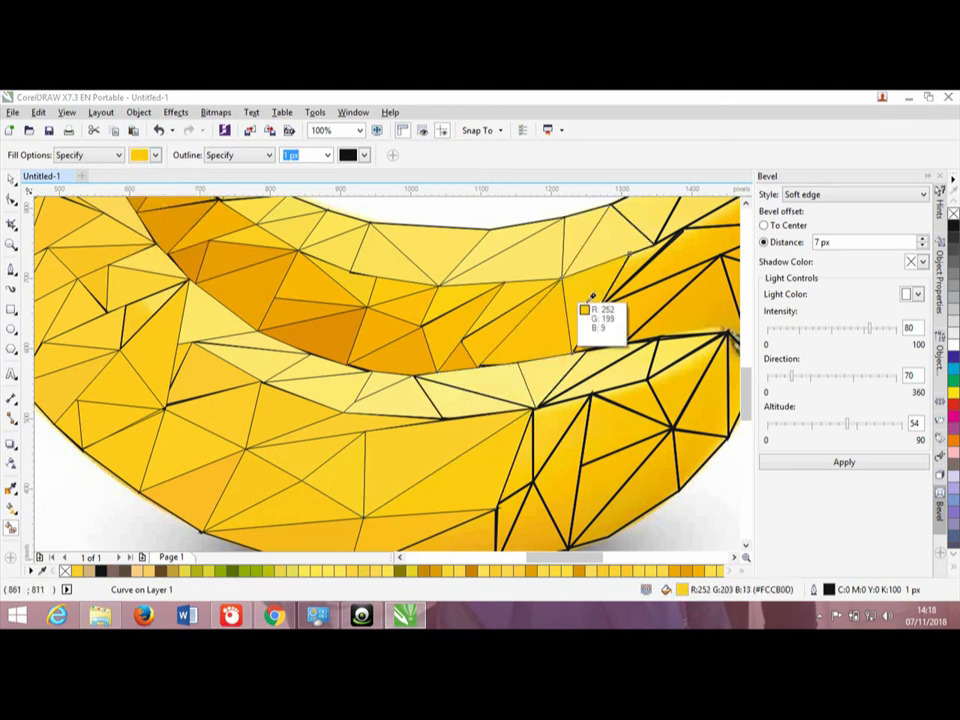
pyautogui.click(590, 305)
pyautogui.click(155, 155)
pyautogui.click(137, 259)
# - Fill the front banana's bottom-edge triangles with sampled #F1B018 and the ones towards its tip with #FCD323
pyautogui.click(465, 545)
pyautogui.hscroll(3, 465, 545)
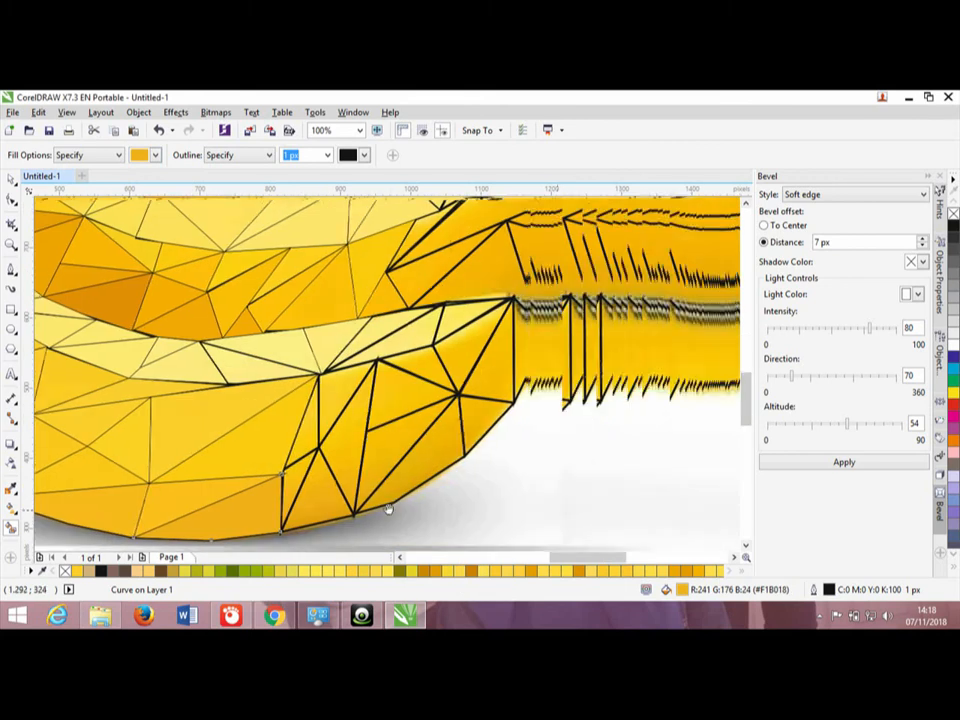
pyautogui.click(155, 155)
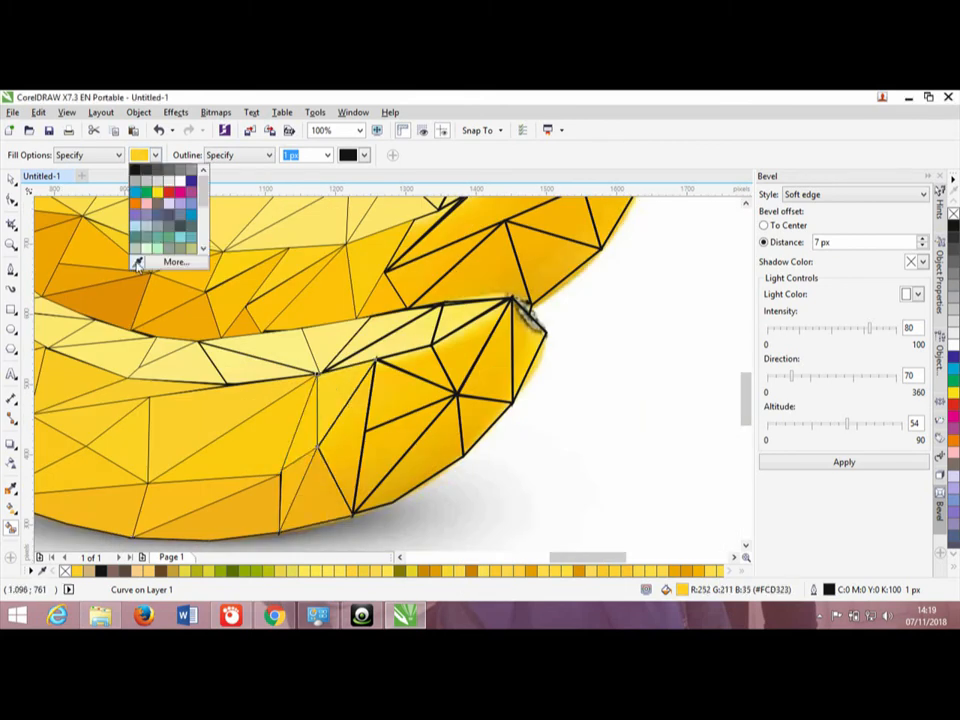
pyautogui.click(137, 259)
pyautogui.click(280, 285)
# - Fill the front banana's tip triangles with sampled yellows including #F7C701 and its highlight triangles with #FDEB7F and #FFEA7A
pyautogui.click(155, 155)
pyautogui.click(137, 259)
pyautogui.click(374, 311)
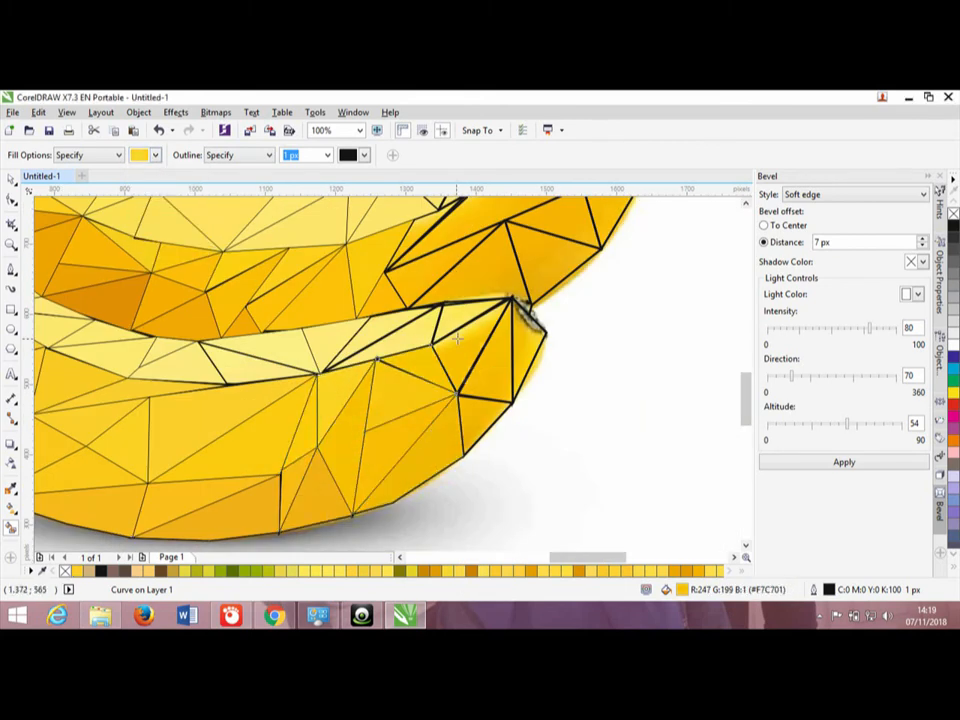
pyautogui.click(155, 155)
pyautogui.click(141, 261)
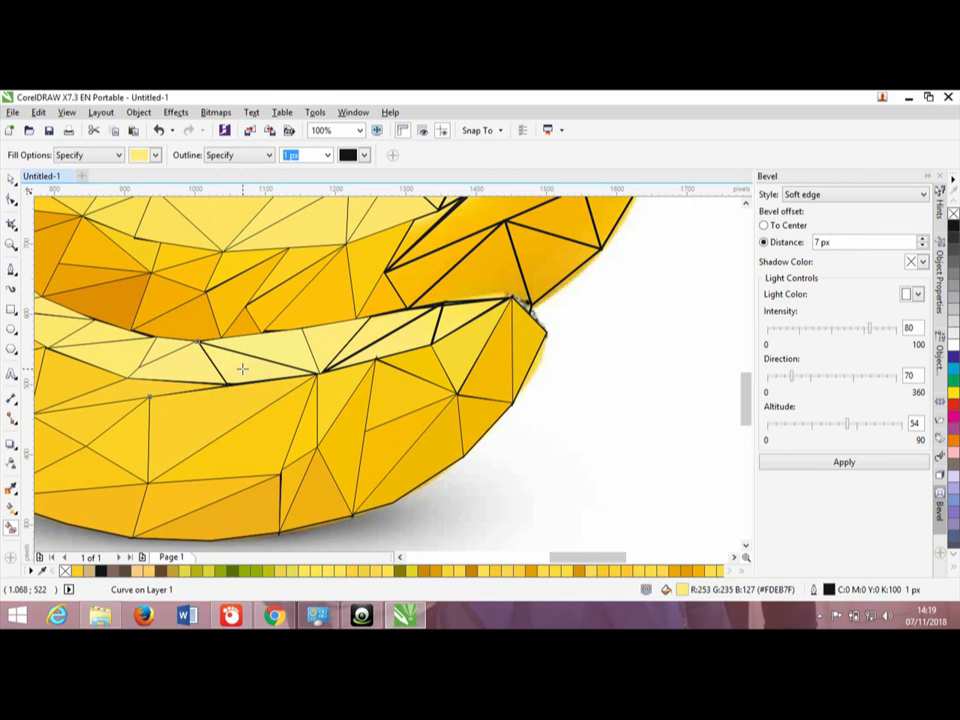
pyautogui.click(285, 350)
pyautogui.scroll(3, 443, 327)
# - Fill the rear banana's shaded triangles above the front banana's tip with #FFBD07 and upper-edge triangles with #FFE361
pyautogui.click(155, 155)
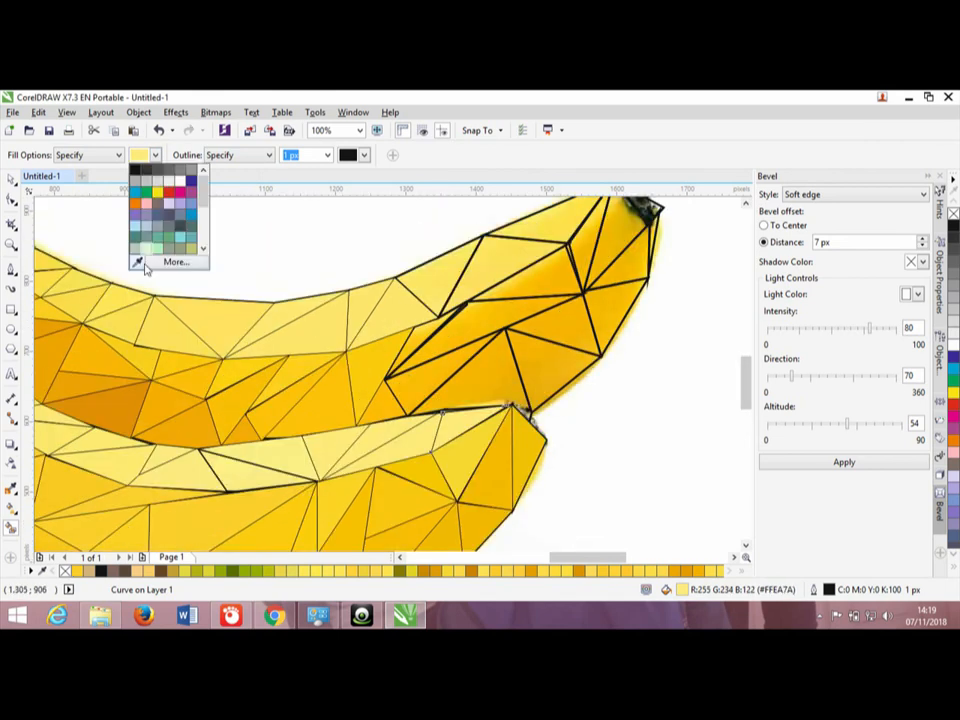
pyautogui.click(141, 261)
pyautogui.click(427, 378)
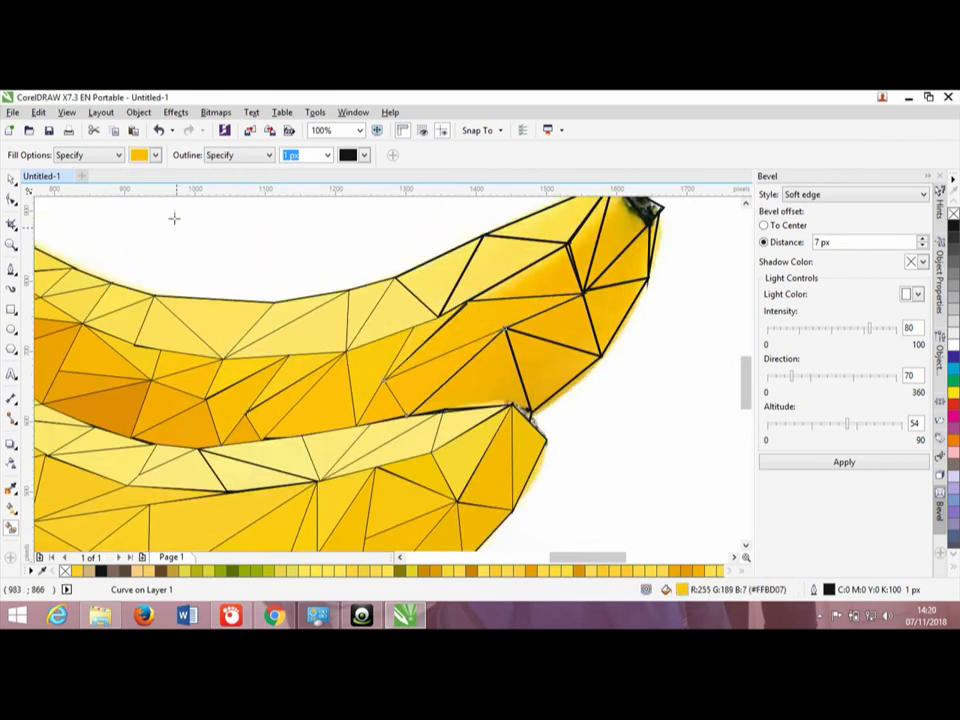
pyautogui.click(155, 155)
pyautogui.click(141, 261)
pyautogui.click(422, 330)
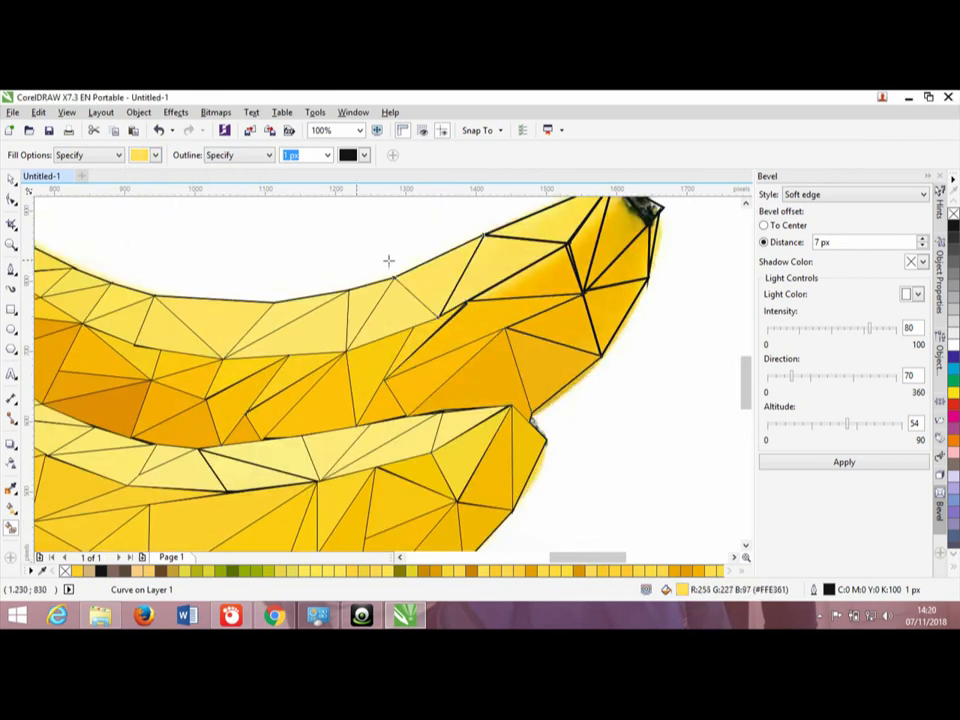
# - Fill the rear banana's triangles approaching its tip with sampled tones, including #F1B20F and #F6C707 for the thin sliver
pyautogui.click(155, 155)
pyautogui.click(141, 261)
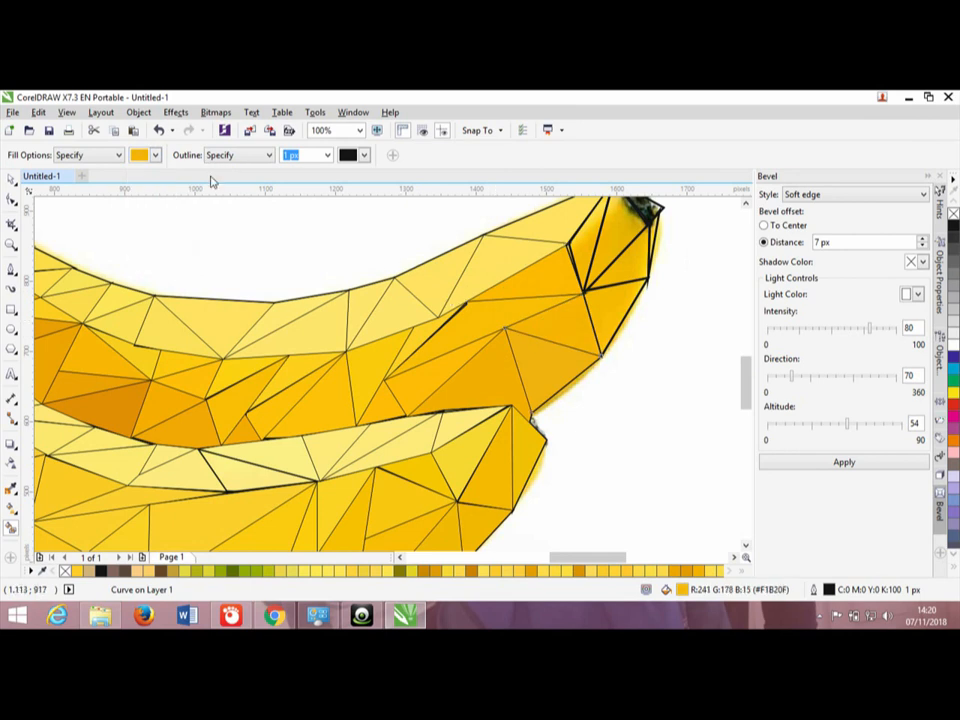
pyautogui.click(155, 155)
pyautogui.click(139, 261)
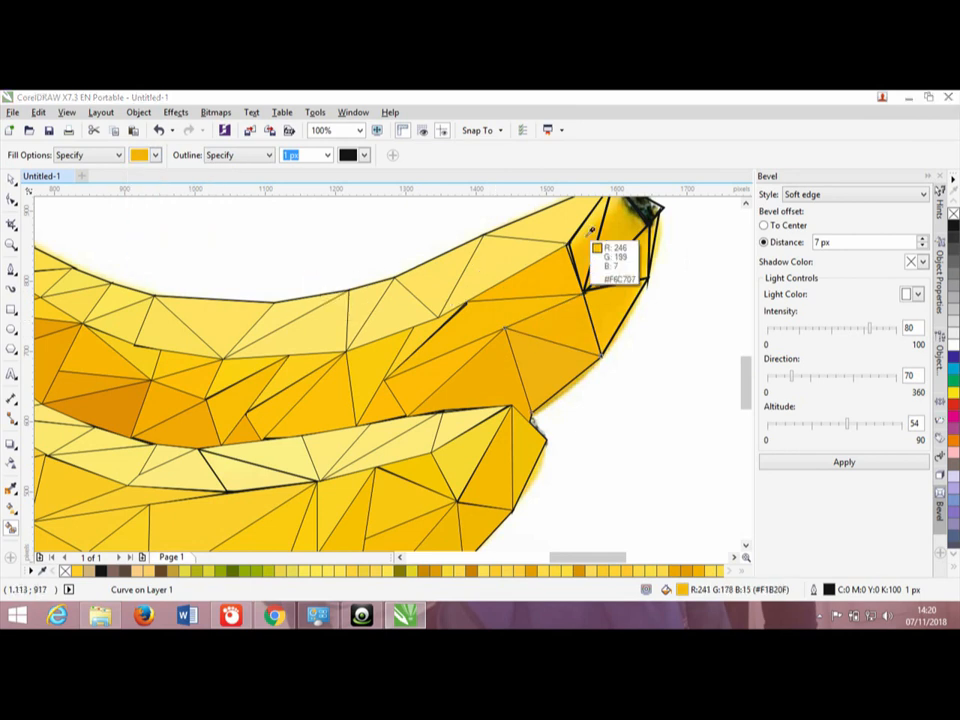
pyautogui.click(586, 236)
pyautogui.scroll(1, 572, 254)
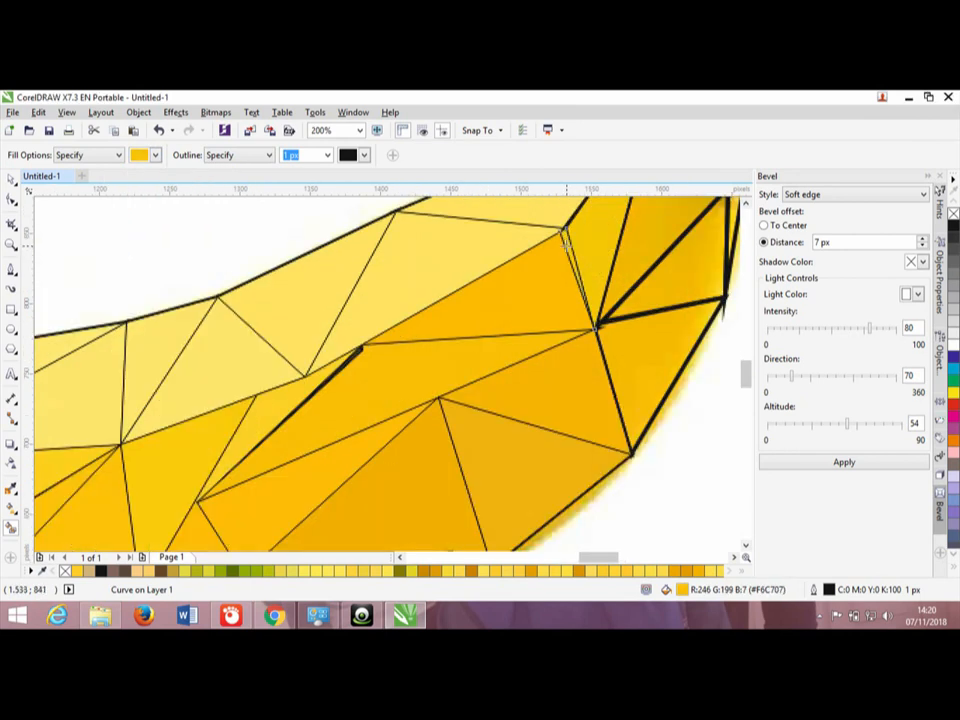
pyautogui.scroll(-1, 564, 238)
# - Fill the rear banana's unfilled triangles just before its dark tip with sampled #F6BA02, #F4BA01 and #EEB601
pyautogui.click(155, 155)
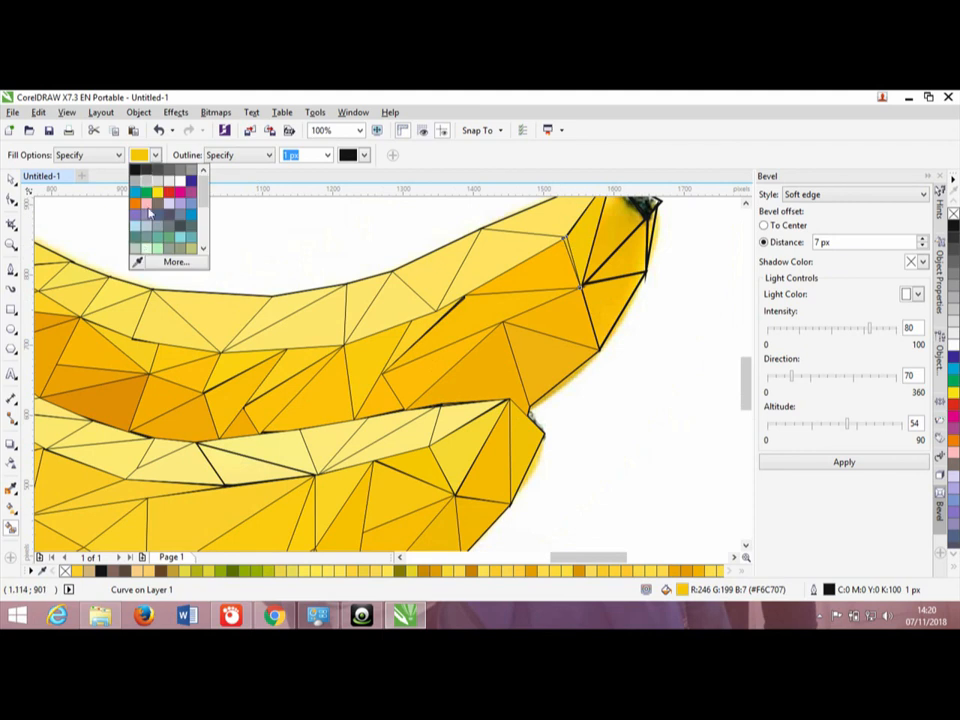
pyautogui.click(138, 262)
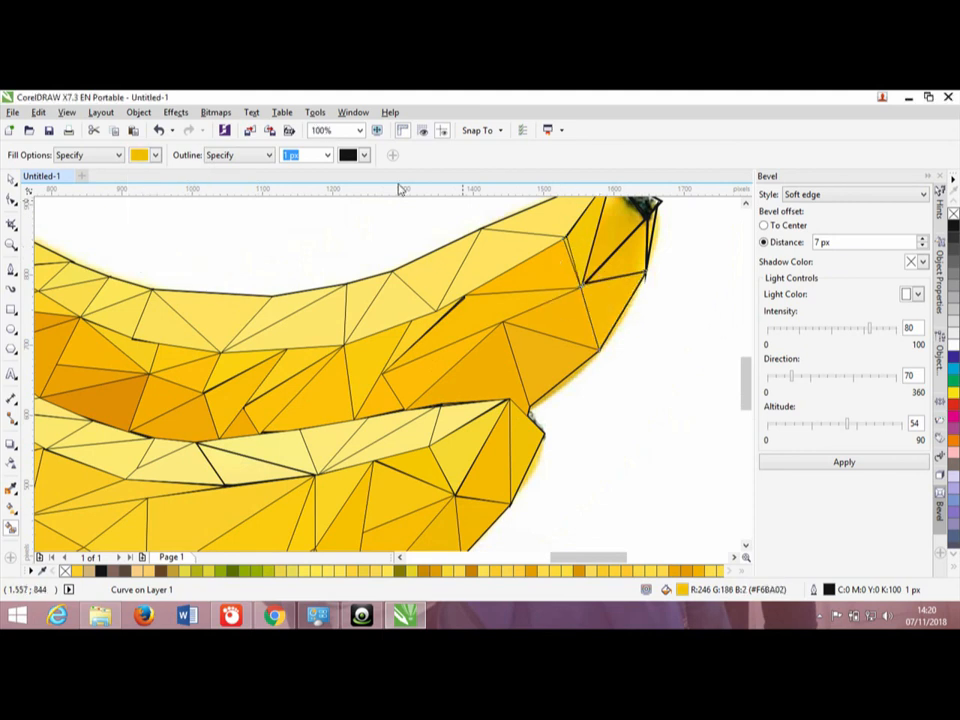
pyautogui.click(155, 155)
pyautogui.click(138, 262)
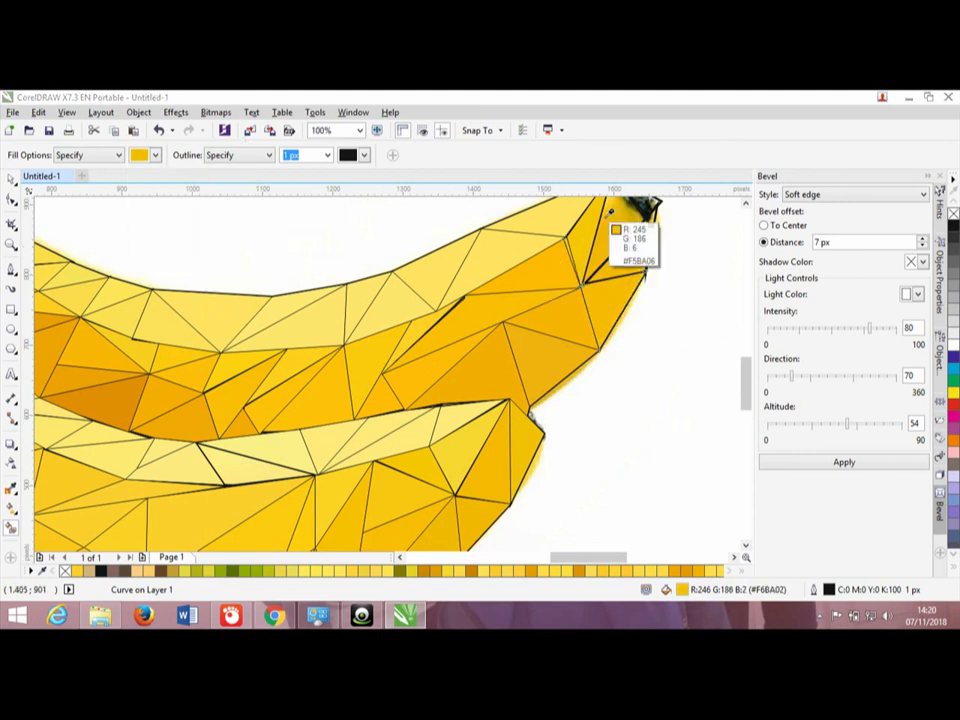
pyautogui.click(615, 210)
pyautogui.click(155, 155)
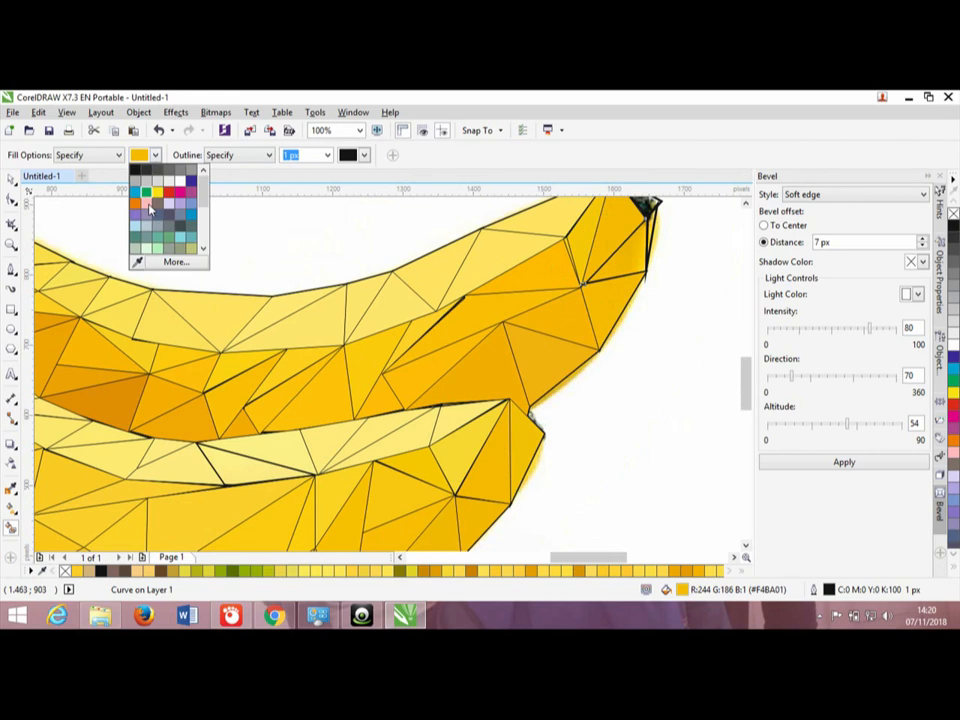
pyautogui.click(138, 262)
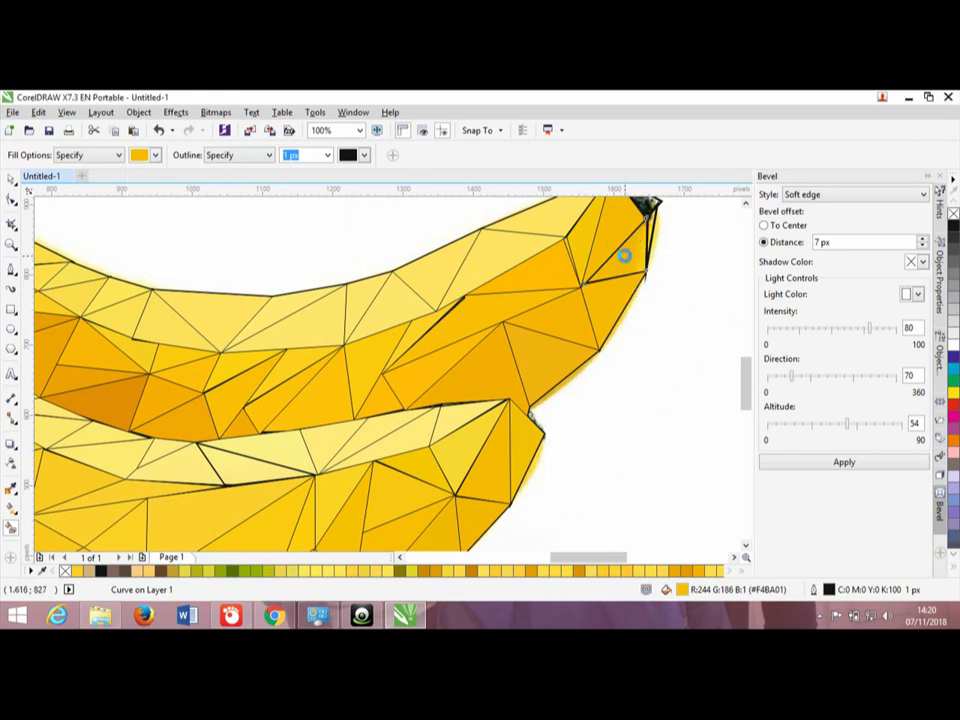
pyautogui.click(624, 255)
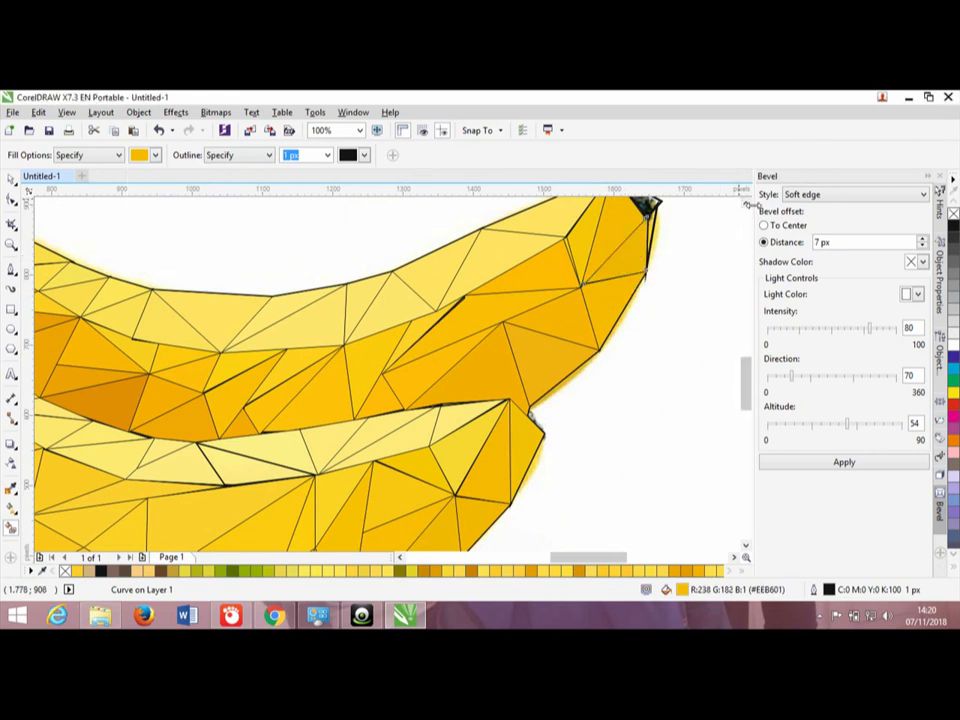
pyautogui.click(746, 205)
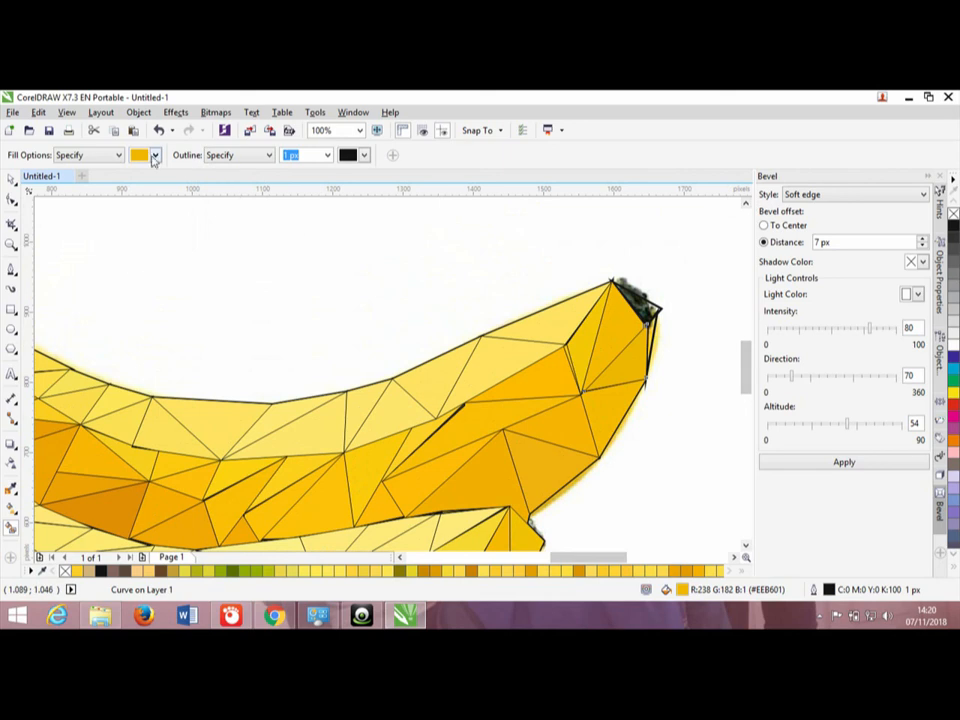
pyautogui.click(155, 156)
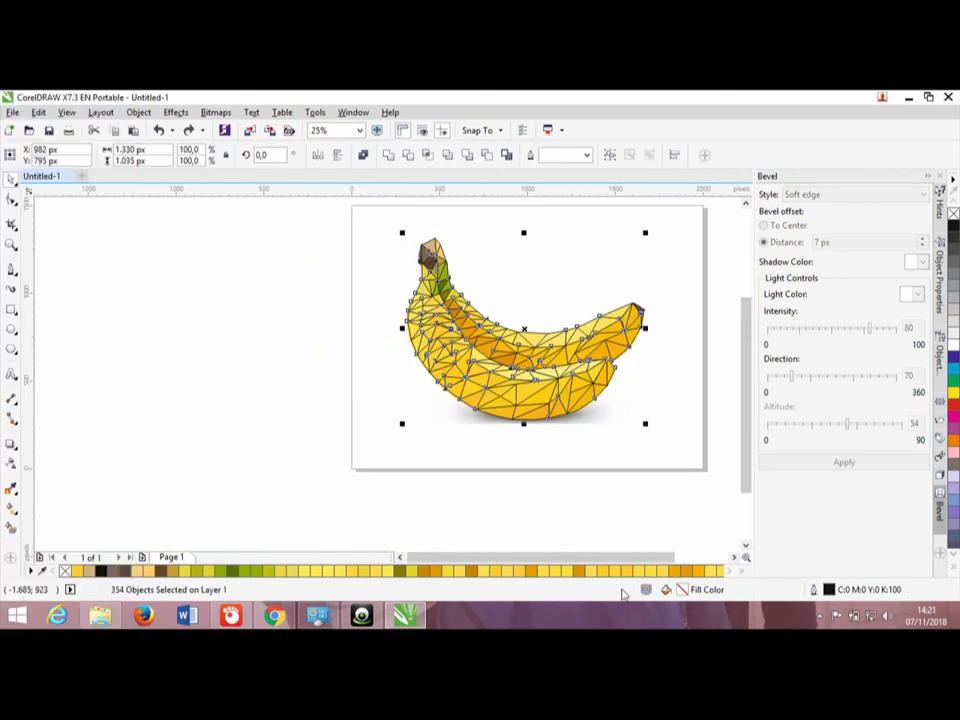
# - Move the banana photo off the page to its left and fill the exposed gap near the front banana's bend with sampled #FBE053
pyautogui.moveTo(424, 414); pyautogui.dragTo(122, 414)
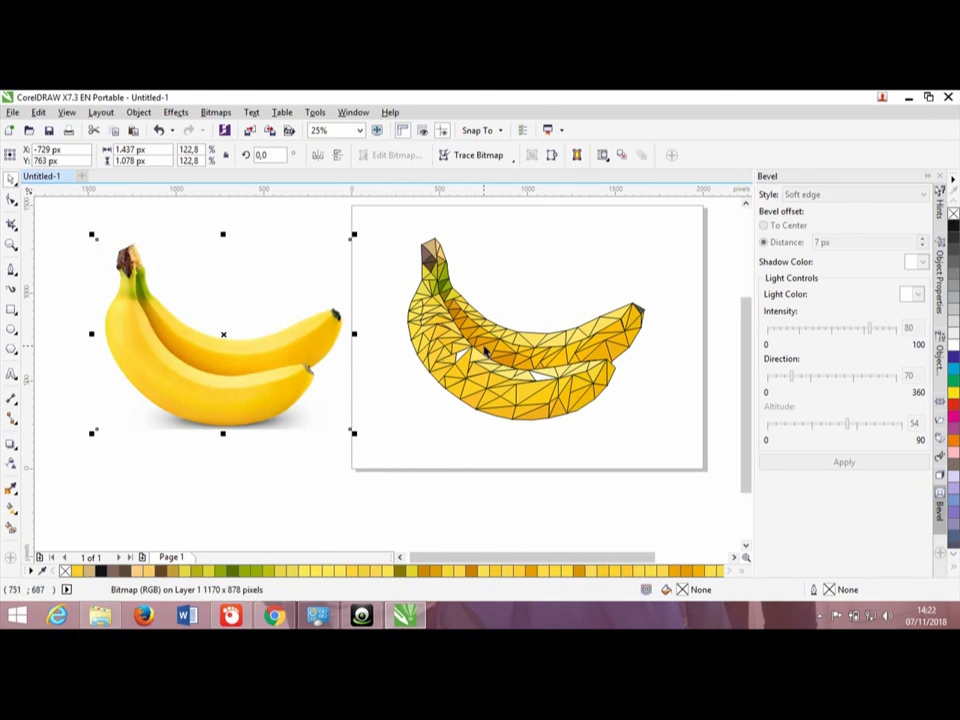
pyautogui.scroll(1, 369, 388)
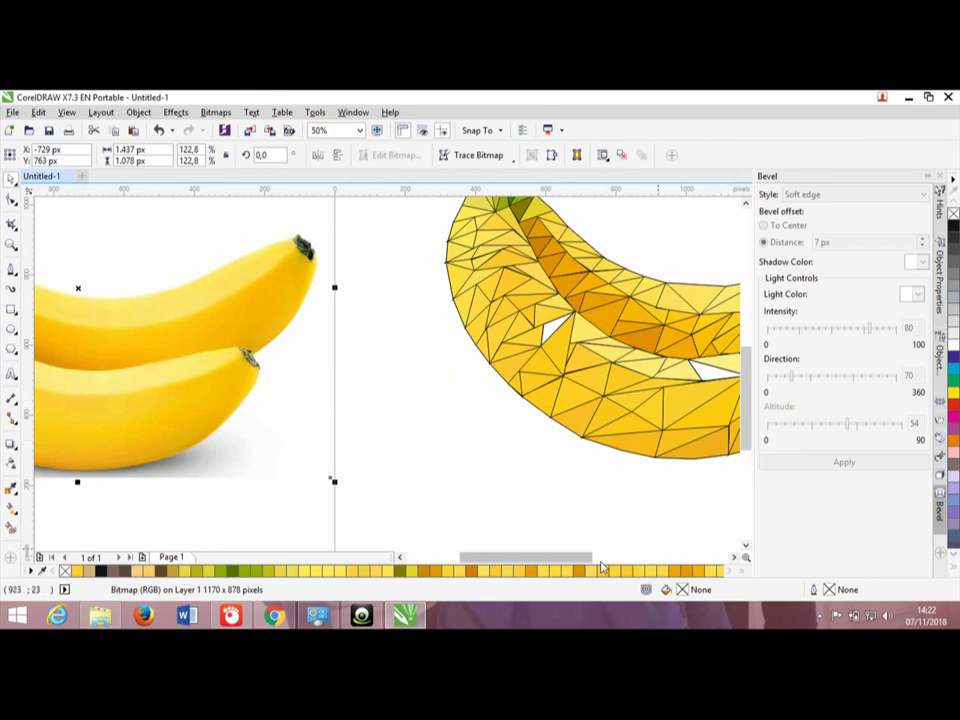
pyautogui.moveTo(583, 559); pyautogui.dragTo(615, 551)
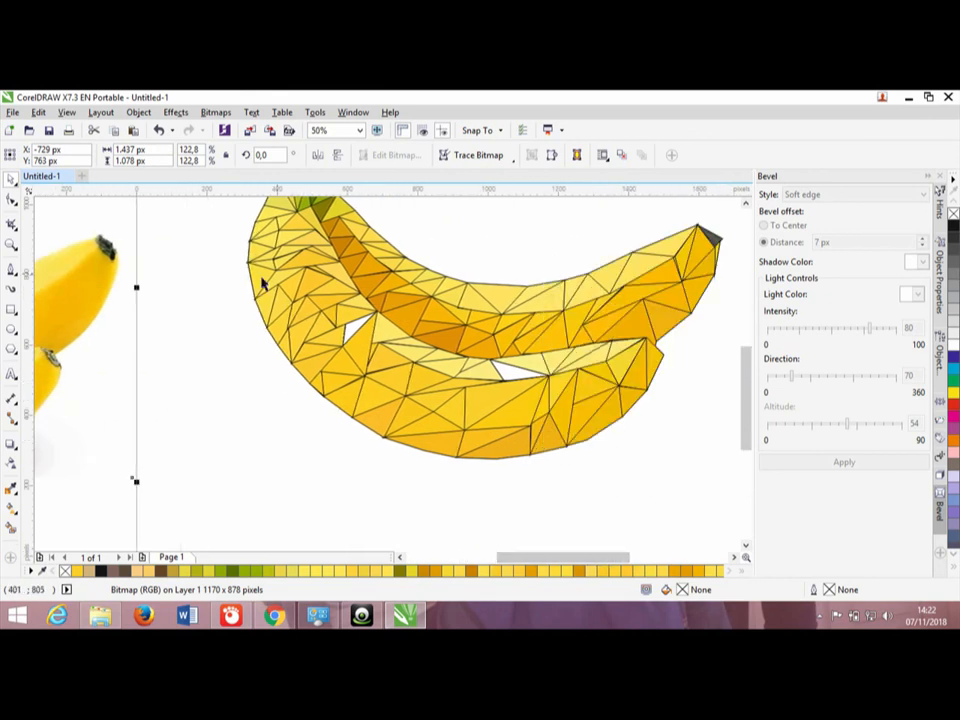
pyautogui.click(9, 529)
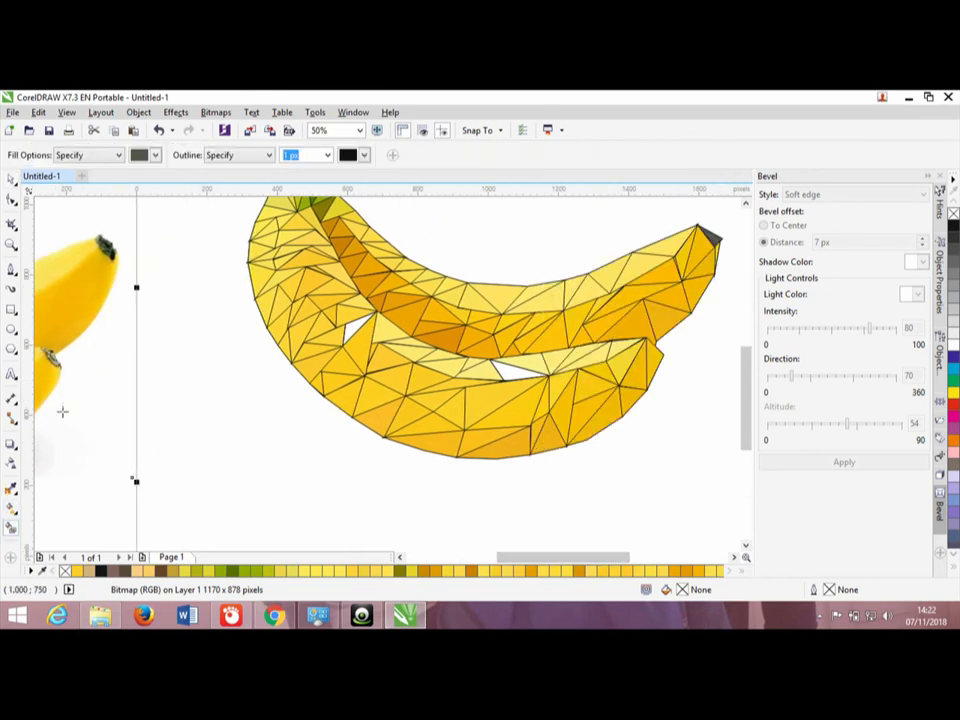
pyautogui.click(154, 155)
pyautogui.click(139, 263)
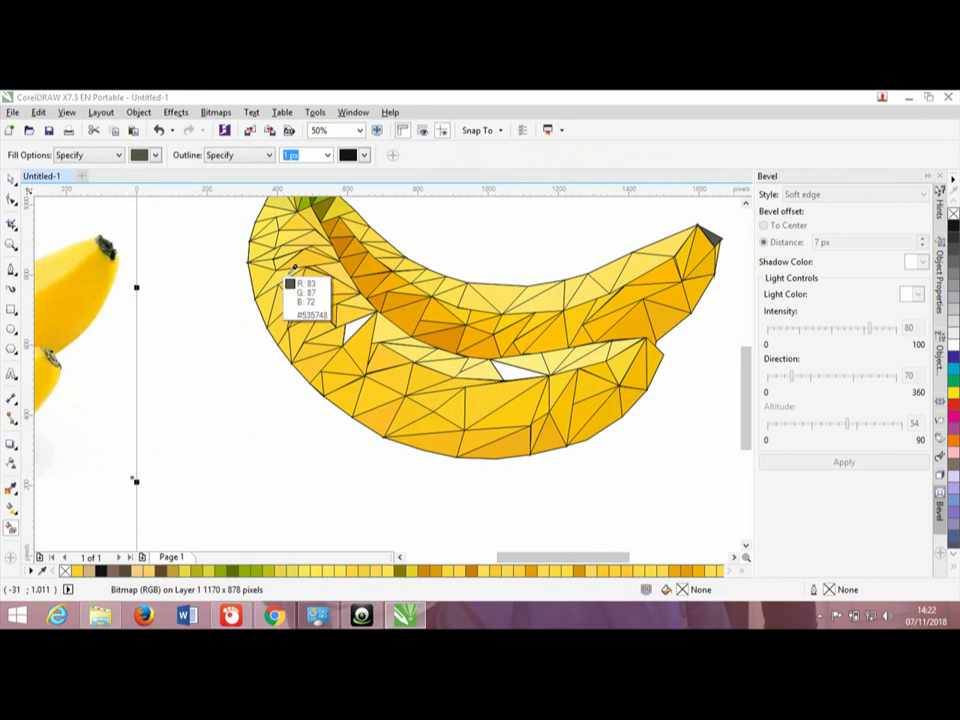
pyautogui.click(343, 314)
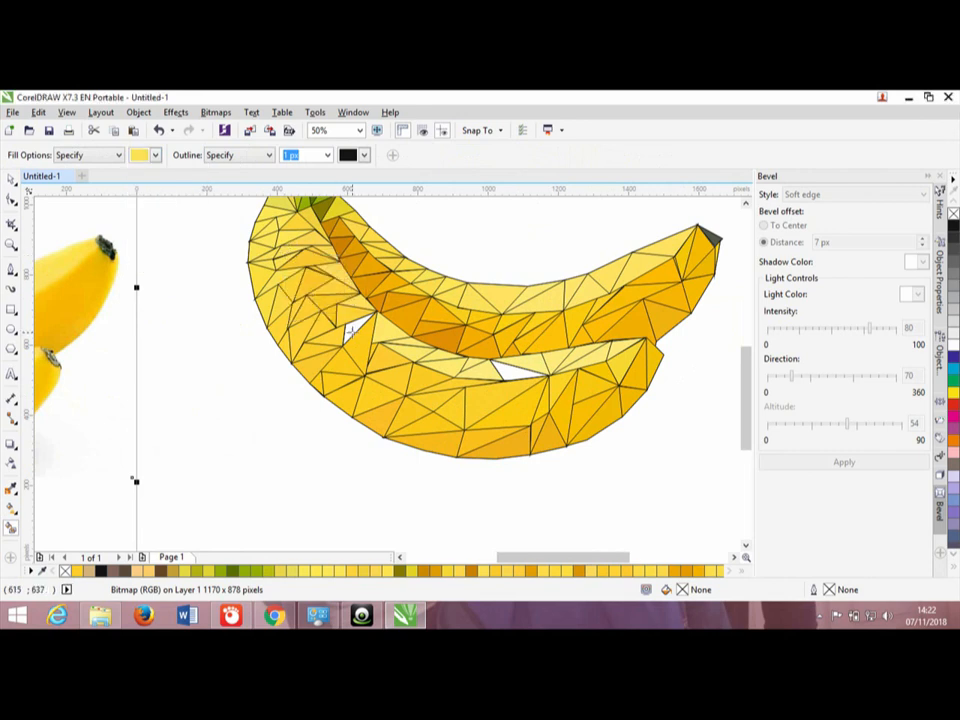
pyautogui.click(349, 330)
# - Fill the white gap along the front banana's upper highlight with sampled #FCDD47
pyautogui.click(156, 156)
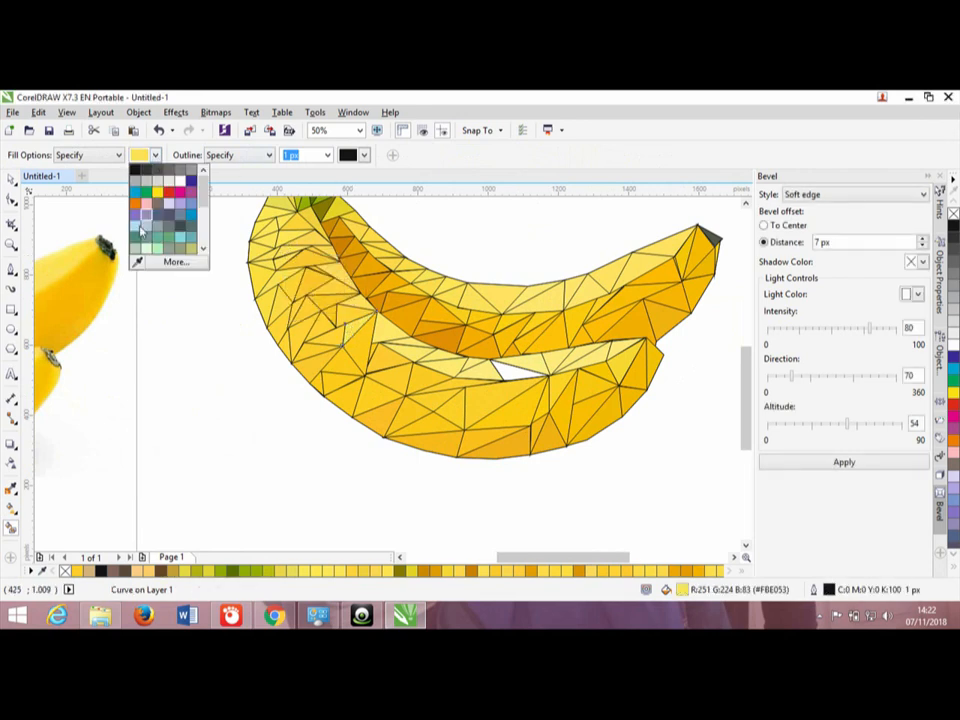
pyautogui.click(138, 264)
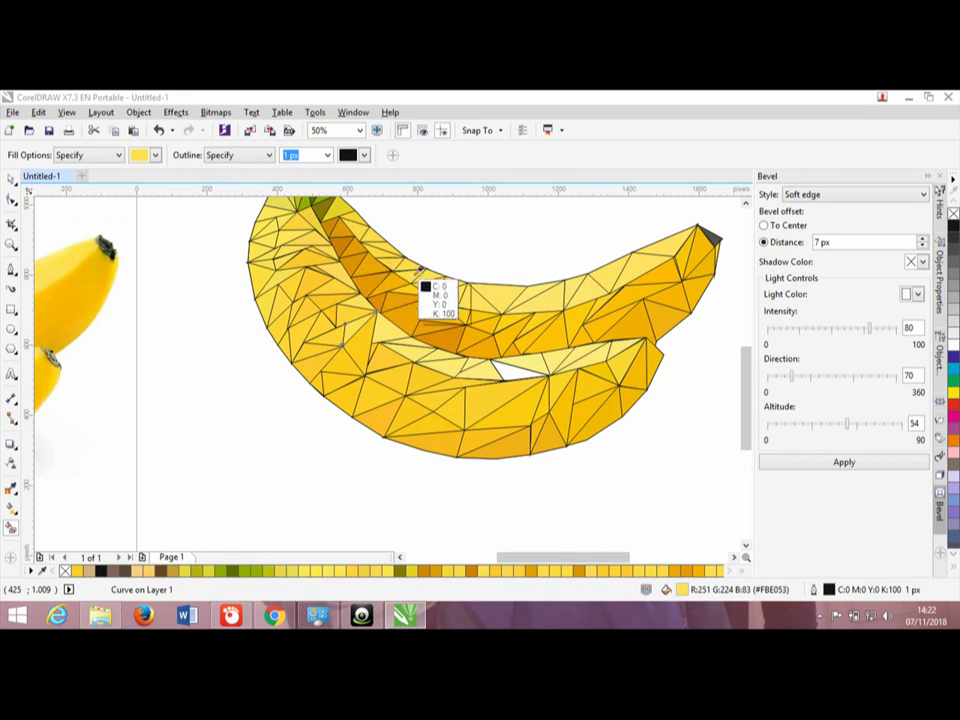
pyautogui.click(518, 348)
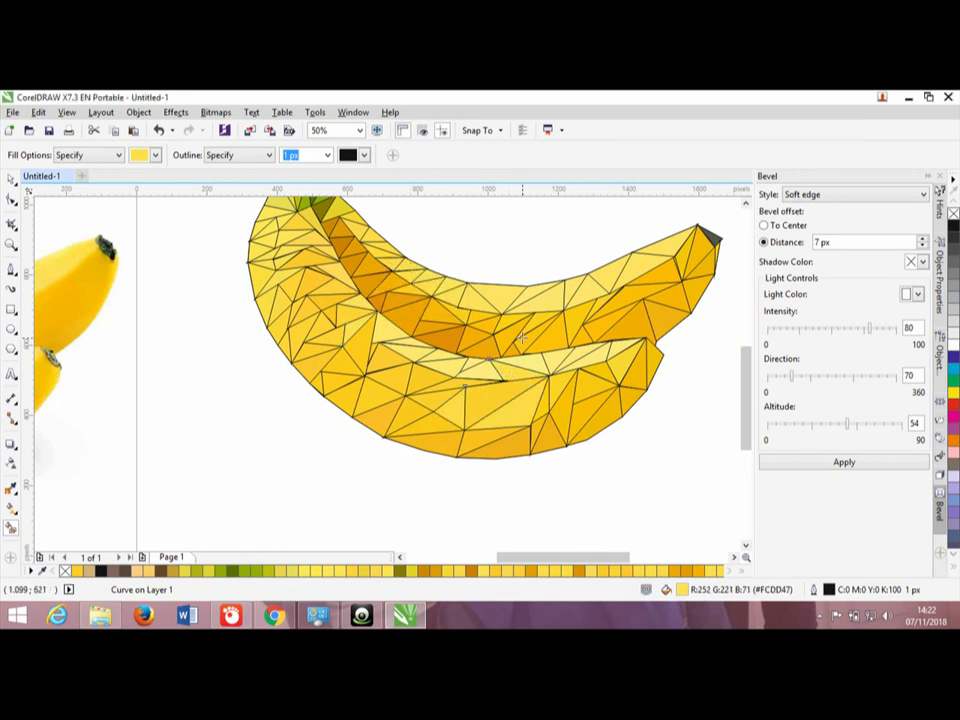
# - Set the outline width of all the low-poly banana triangles to None
pyautogui.scroll(-1, 521, 338)
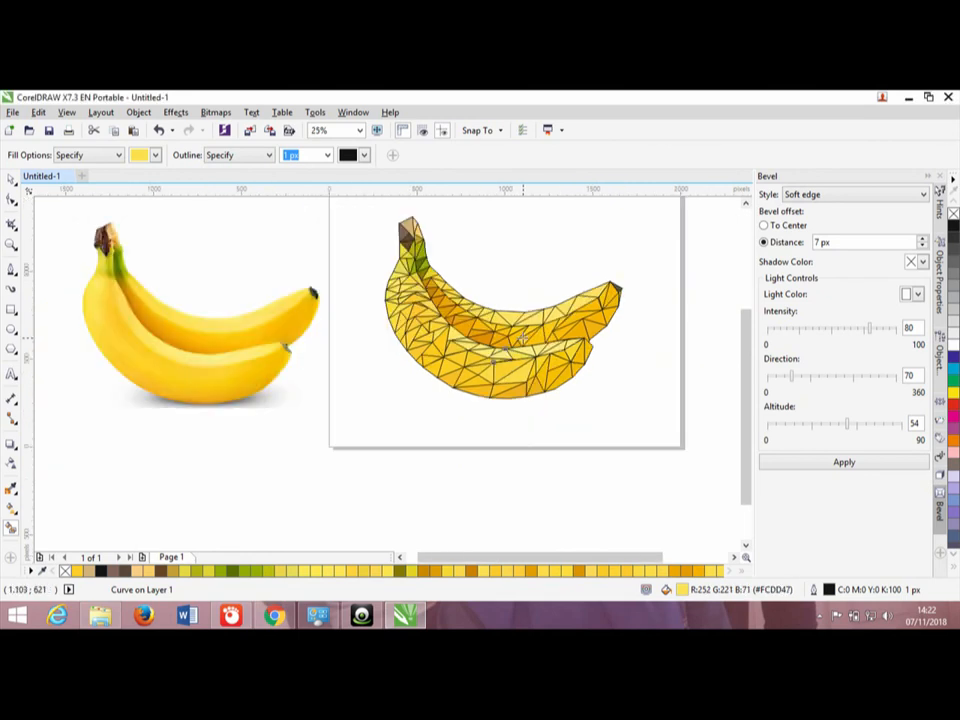
pyautogui.click(11, 180)
pyautogui.moveTo(347, 210); pyautogui.dragTo(636, 422)
pyautogui.click(586, 155)
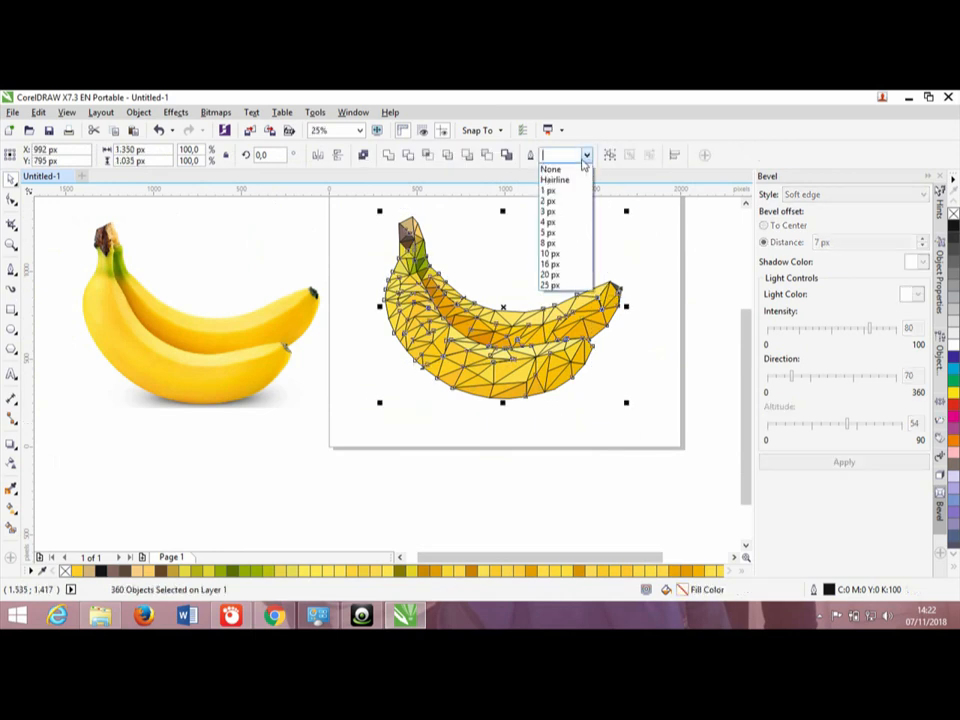
pyautogui.click(573, 172)
pyautogui.press('Escape')
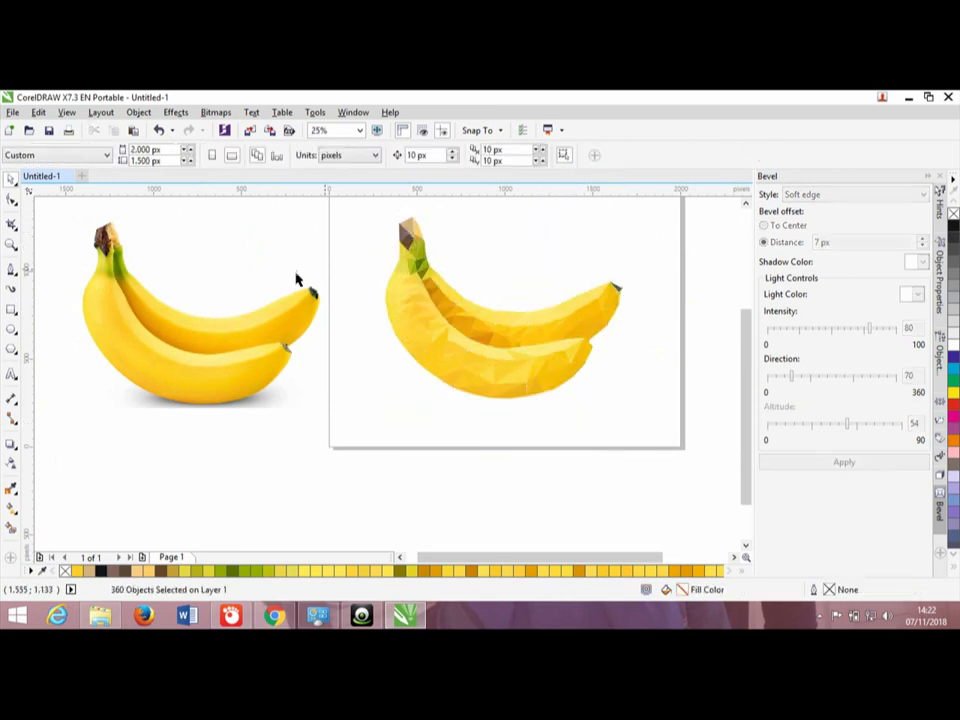
# - Shrink the low-poly bananas to about 830 × 636 px at the page's right edge and place the photo at about 977 × 733 px beside them
pyautogui.moveTo(205, 323); pyautogui.dragTo(251, 330)
pyautogui.press('Escape')
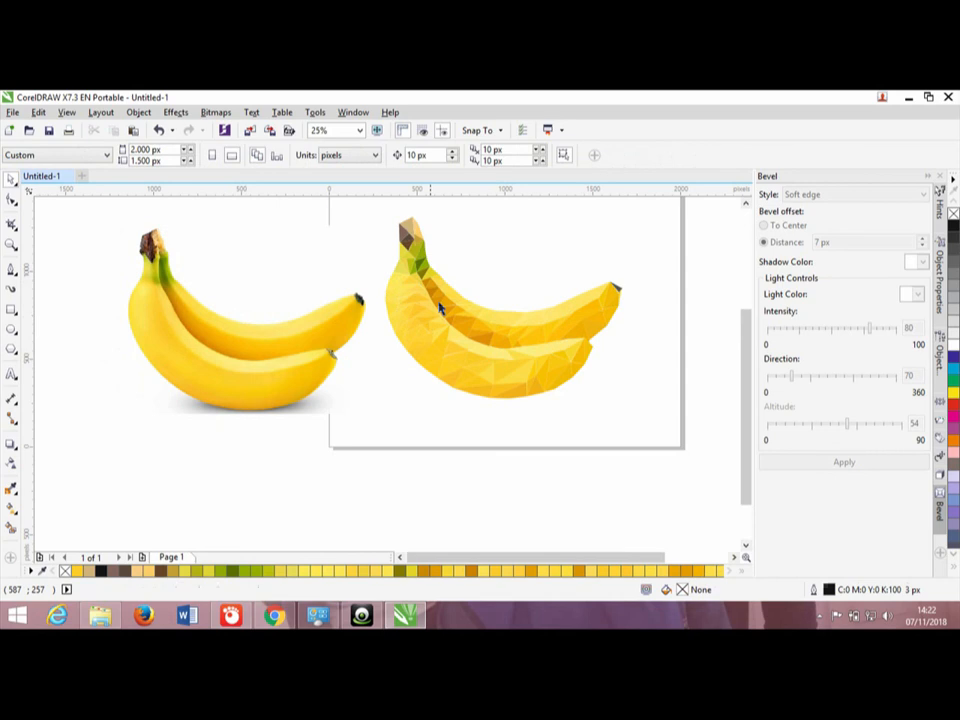
pyautogui.moveTo(376, 210); pyautogui.dragTo(660, 422)
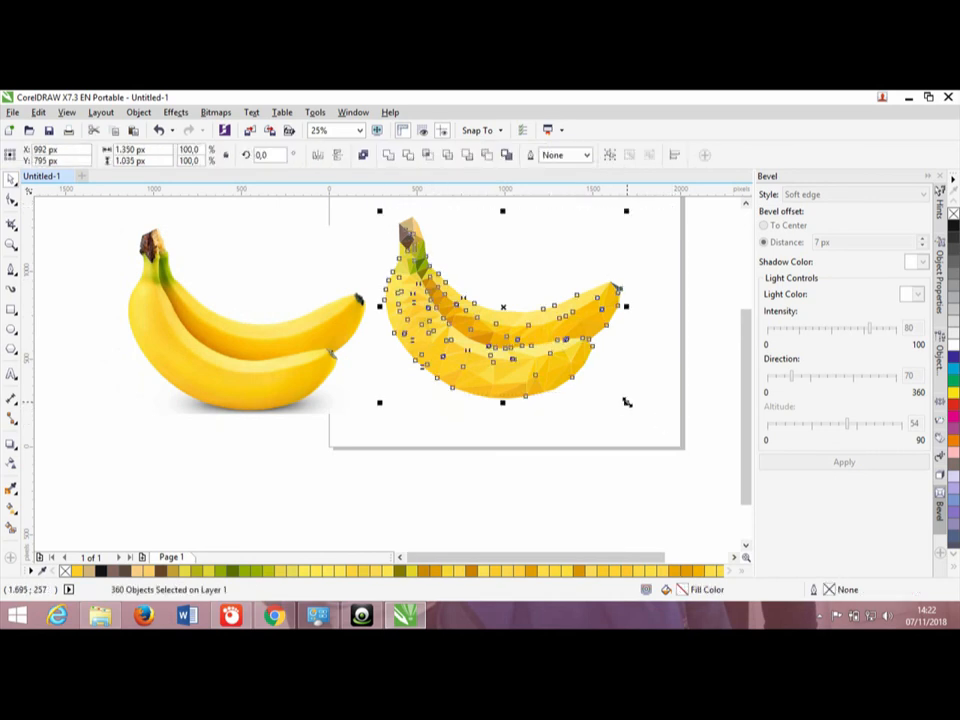
pyautogui.moveTo(626, 403); pyautogui.dragTo(611, 303)
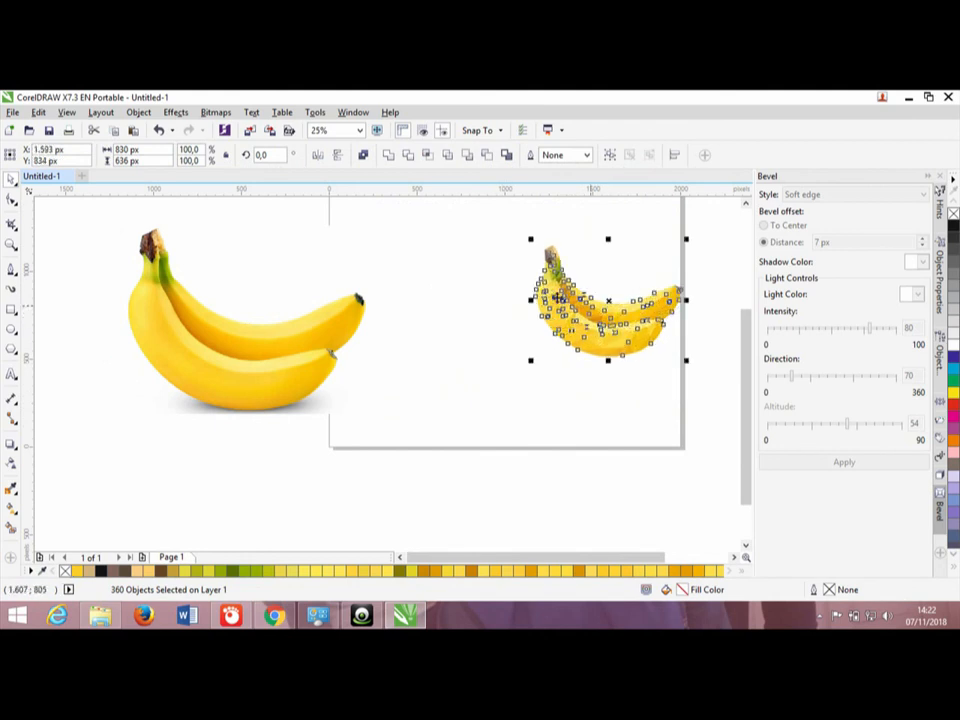
pyautogui.moveTo(110, 218); pyautogui.dragTo(334, 388)
pyautogui.moveTo(272, 345); pyautogui.dragTo(428, 328)
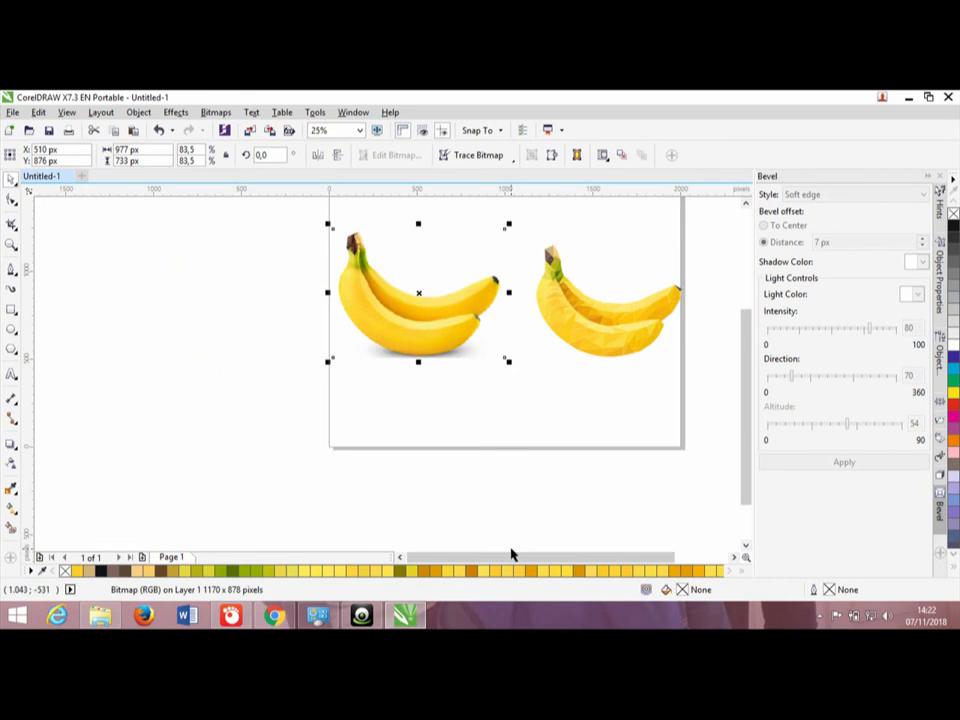
# - Scale the photo and the low-poly bananas down together, the illustration to about 557 × 427 px, and centre the pair on the page
pyautogui.hscroll(3, 515, 557)
pyautogui.scroll(2, 748, 392)
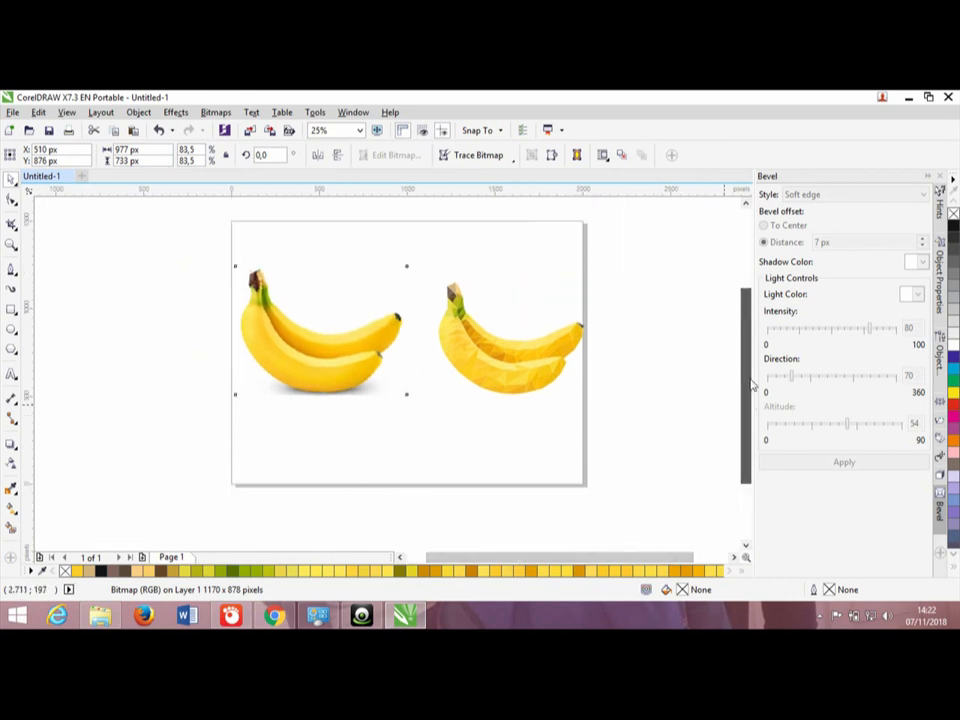
pyautogui.moveTo(107, 216); pyautogui.dragTo(594, 388)
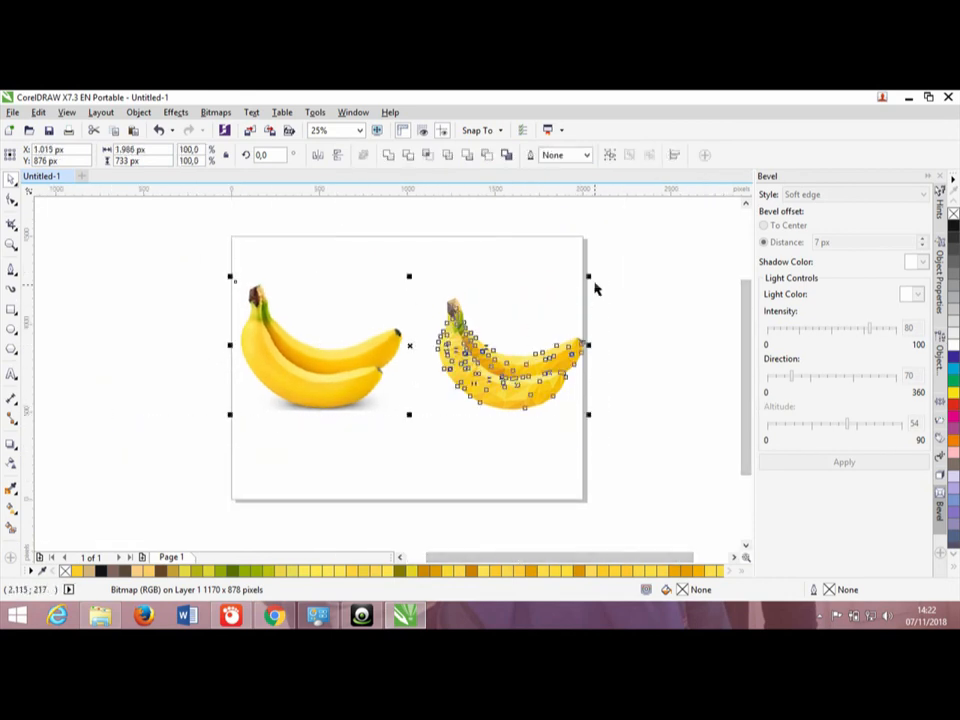
pyautogui.moveTo(562, 282); pyautogui.dragTo(630, 319)
pyautogui.moveTo(354, 369); pyautogui.dragTo(417, 361)
pyautogui.click(394, 416)
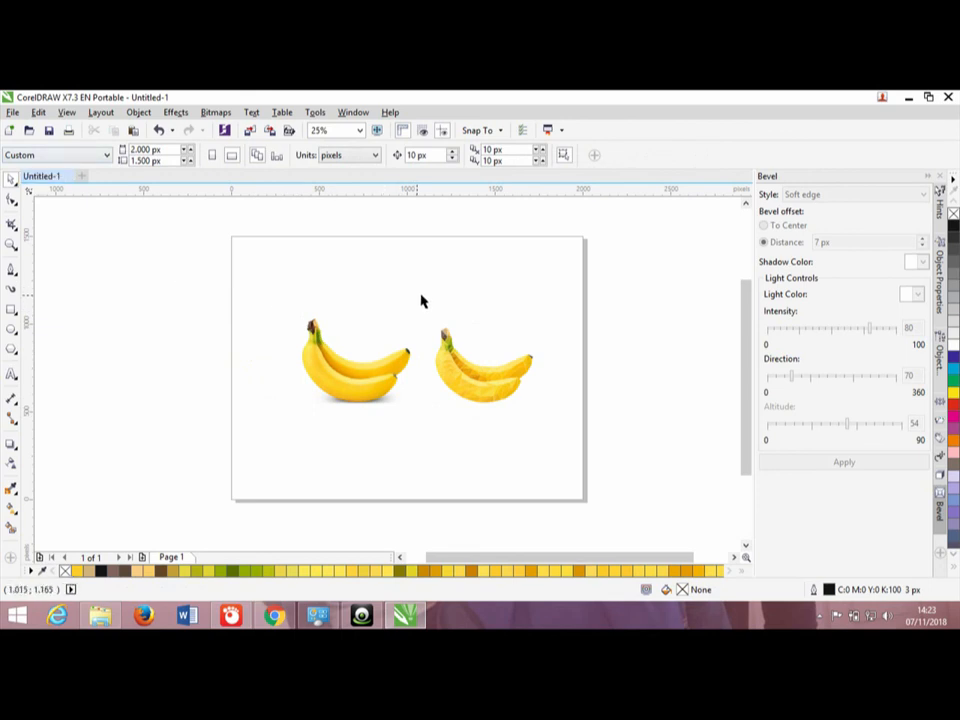
# - Enlarge the low-poly bananas and move the photo left to about X 459, Y 805 px so the two no longer overlap
pyautogui.moveTo(424, 296); pyautogui.dragTo(561, 429)
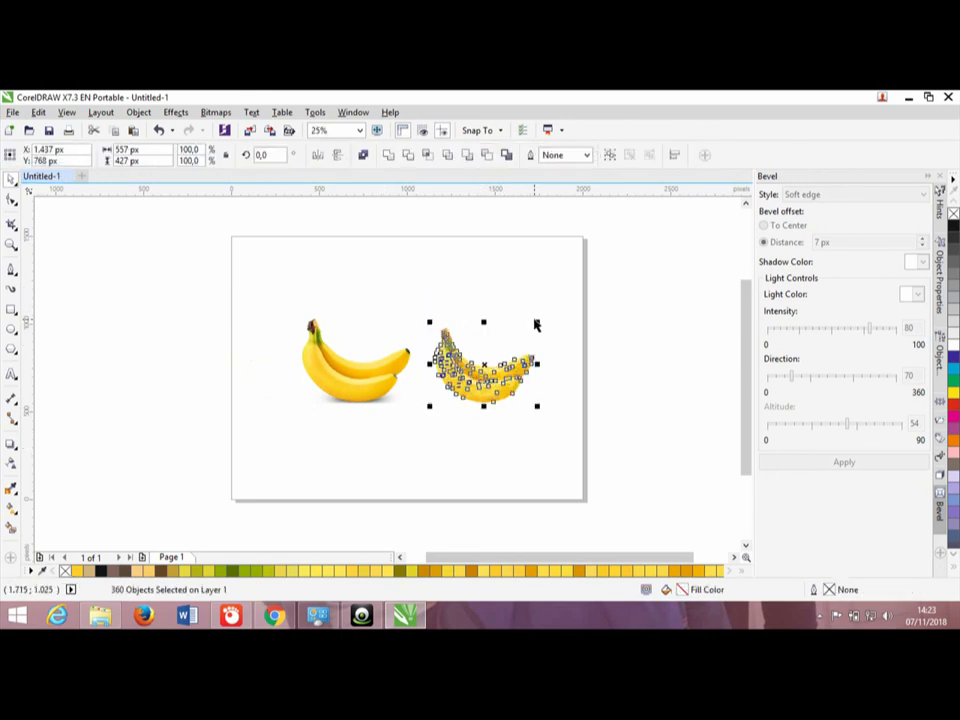
pyautogui.moveTo(537, 322); pyautogui.dragTo(571, 296)
pyautogui.click(340, 376)
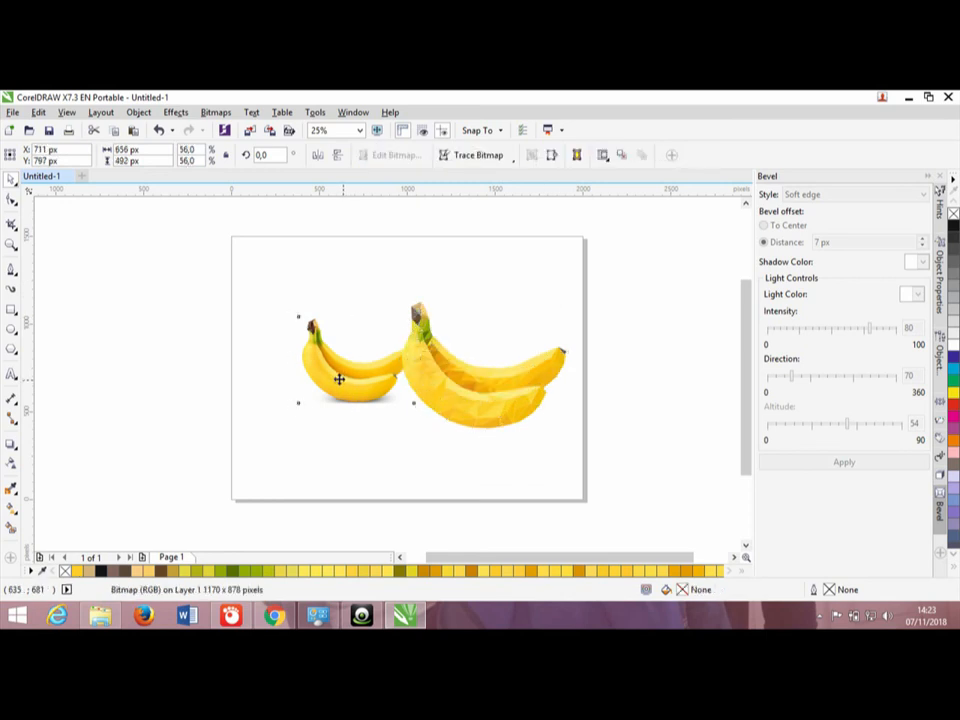
pyautogui.moveTo(297, 379); pyautogui.dragTo(251, 373)
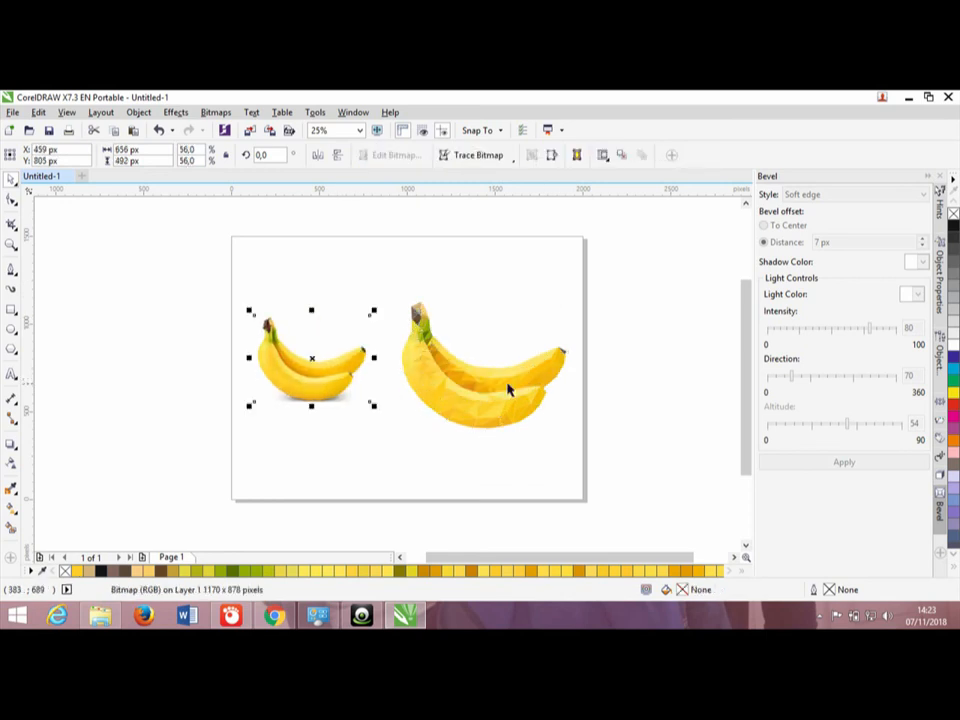
pyautogui.click(613, 363)
# - Save the drawing as "Pisang low poly" in CDR format in the TuGAS aKHIR folder
pyautogui.click(12, 112)
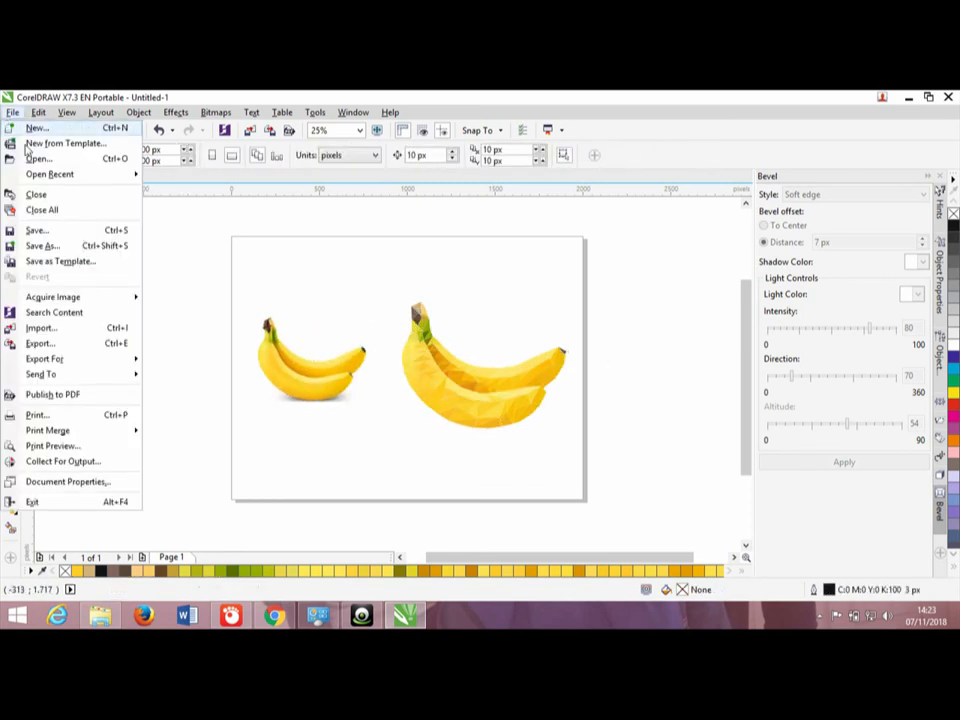
pyautogui.click(48, 246)
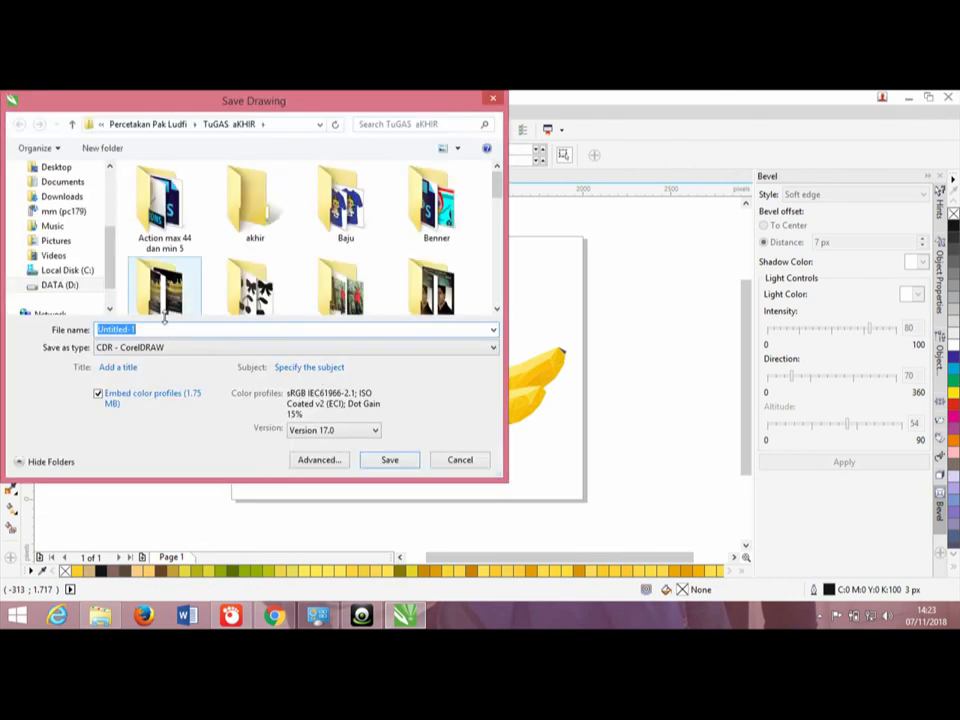
pyautogui.write('P')
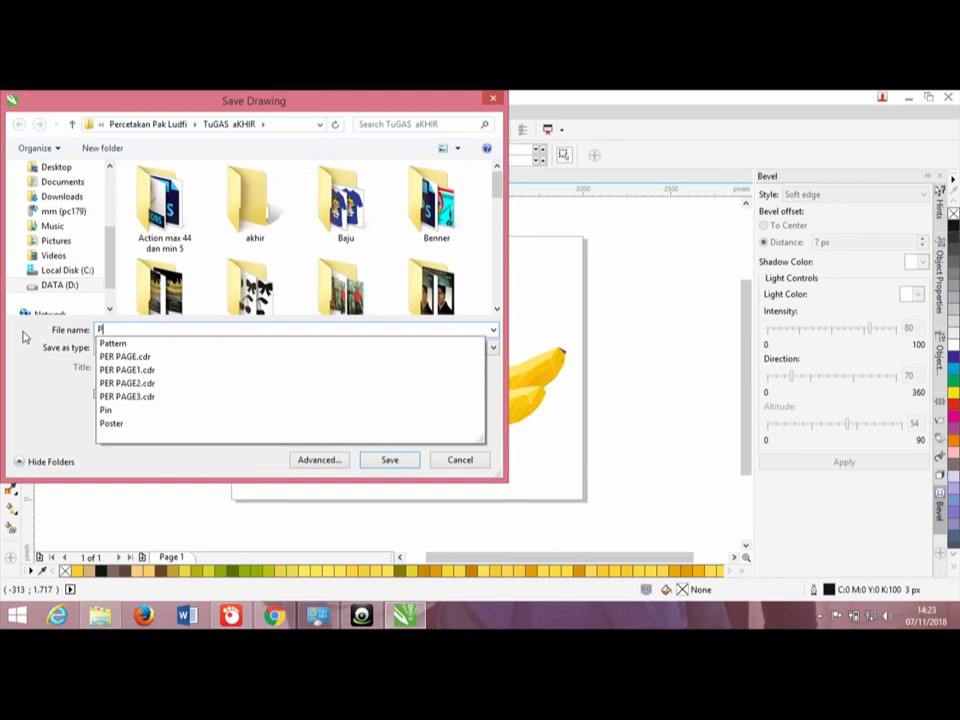
pyautogui.write('ISA')
pyautogui.press('BackSpace')
pyautogui.press('BackSpace')
pyautogui.press('BackSpace')
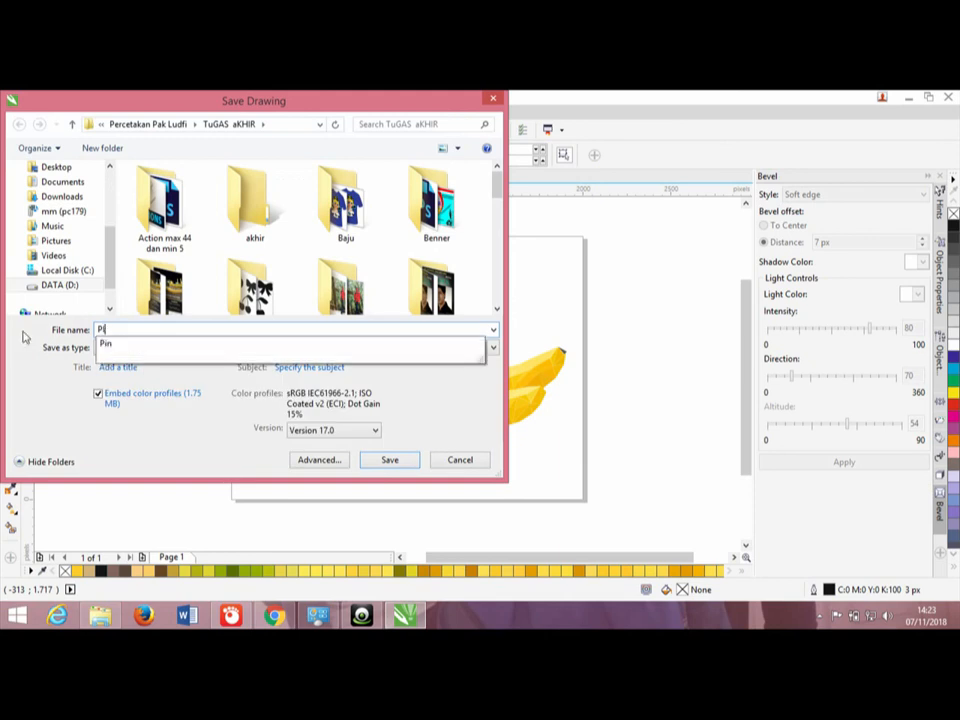
pyautogui.write('ia')
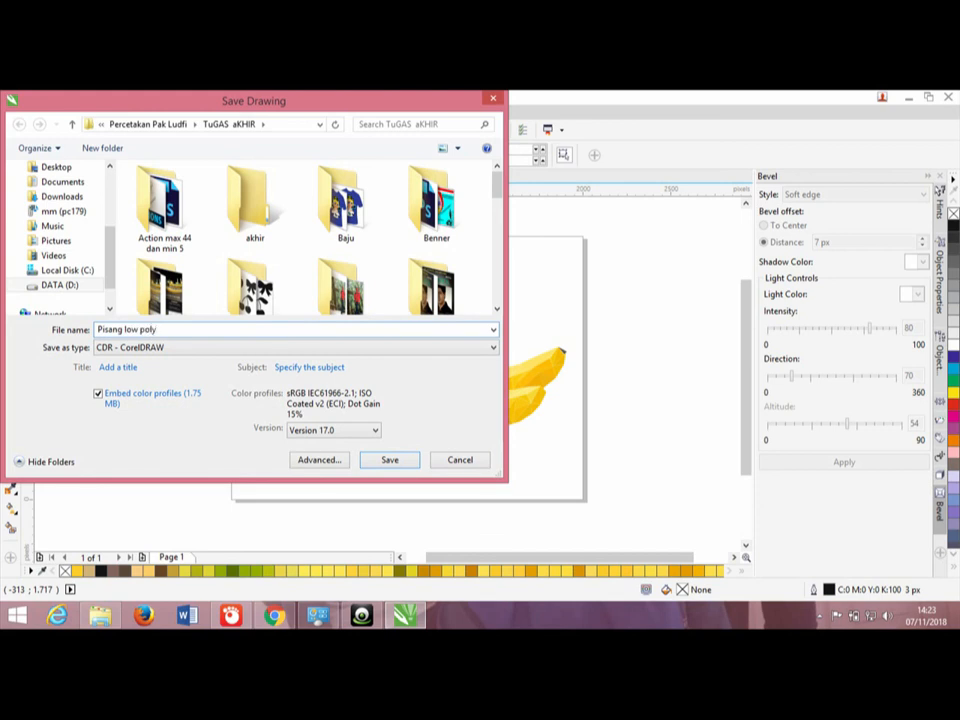
pyautogui.press('Return')
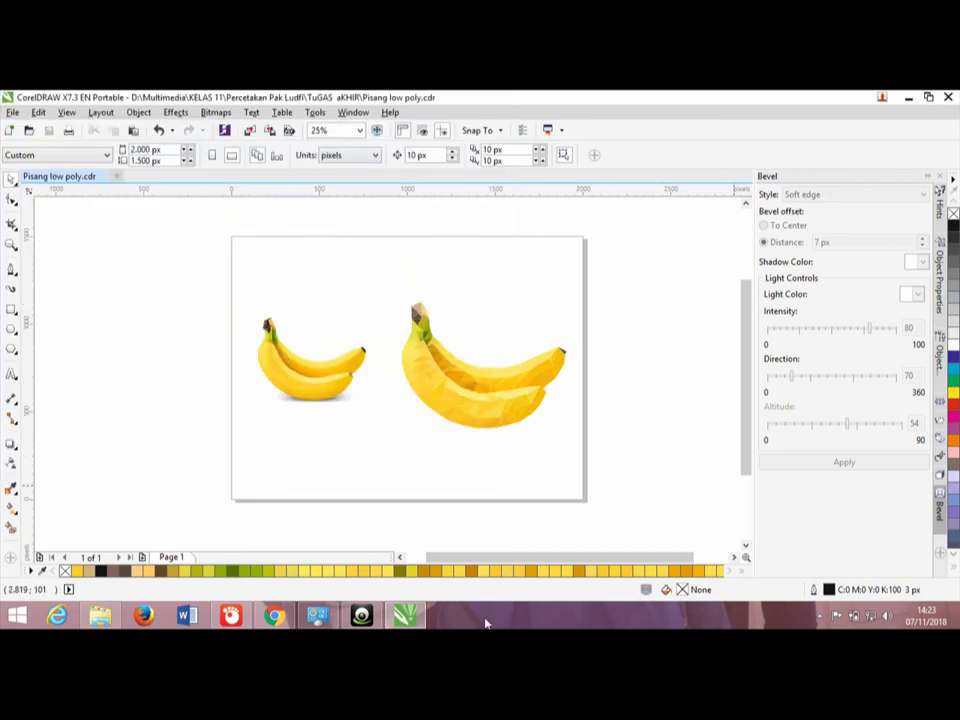
pyautogui.click(362, 616)
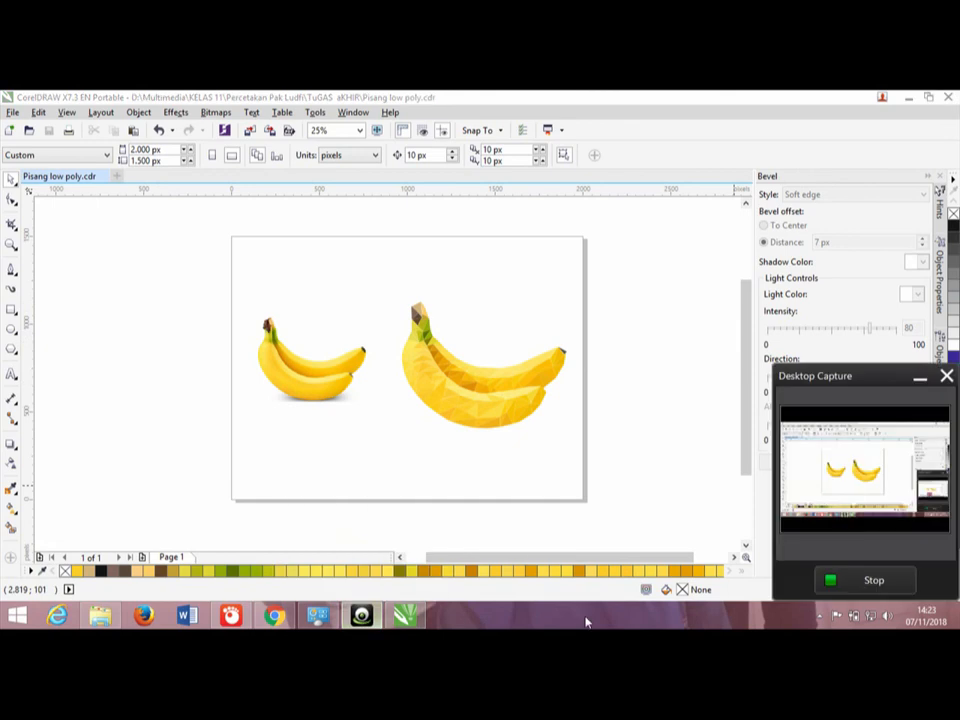